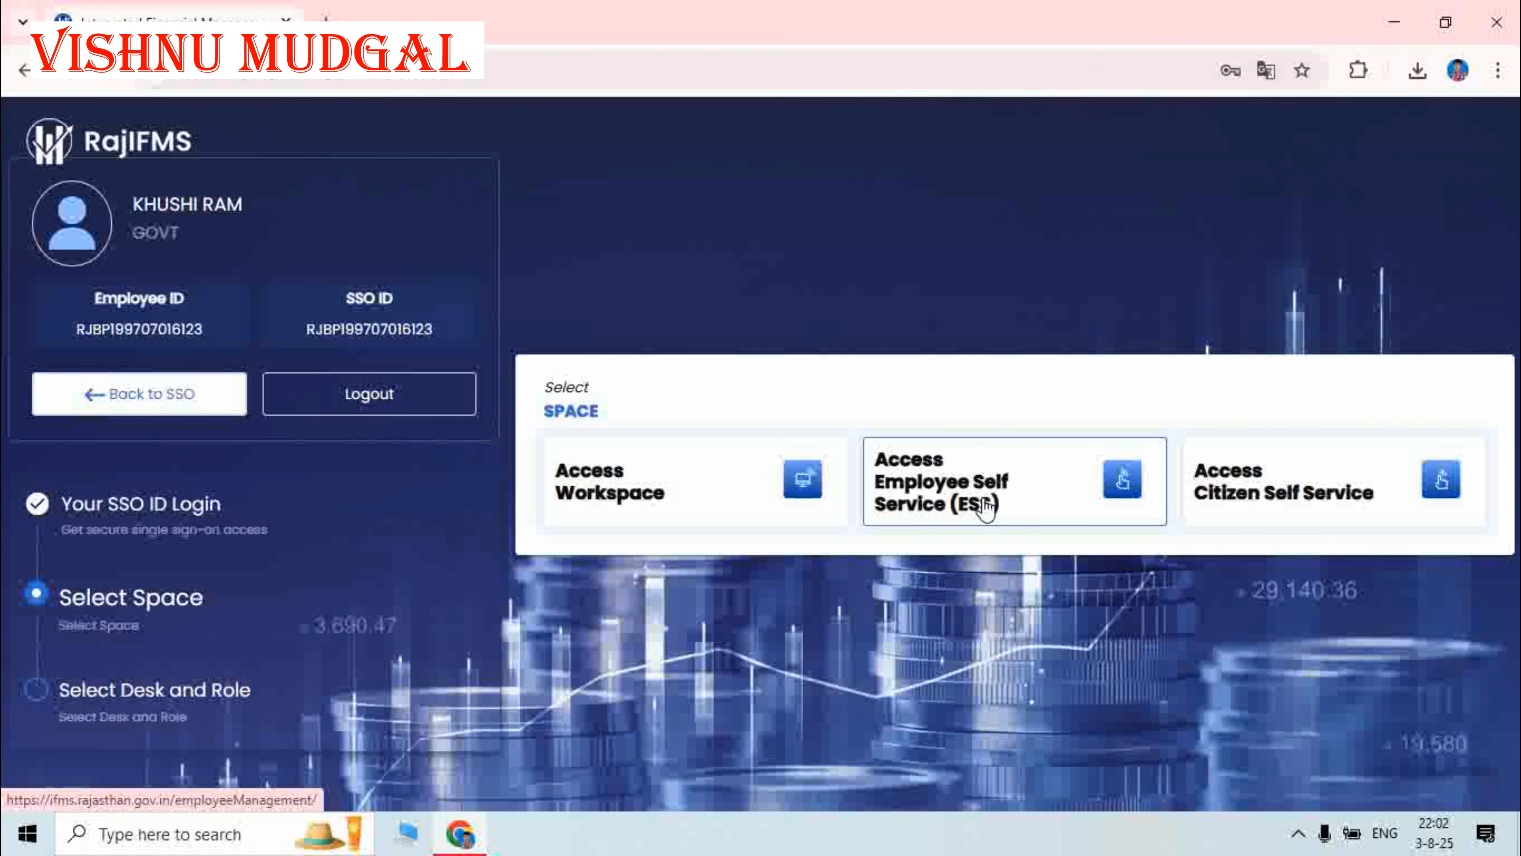
Enter Employee Self Service, open the Pension-ESS request form and continue past the employee details confirmation
{"action": "left_click", "coordinate": [989, 511]}
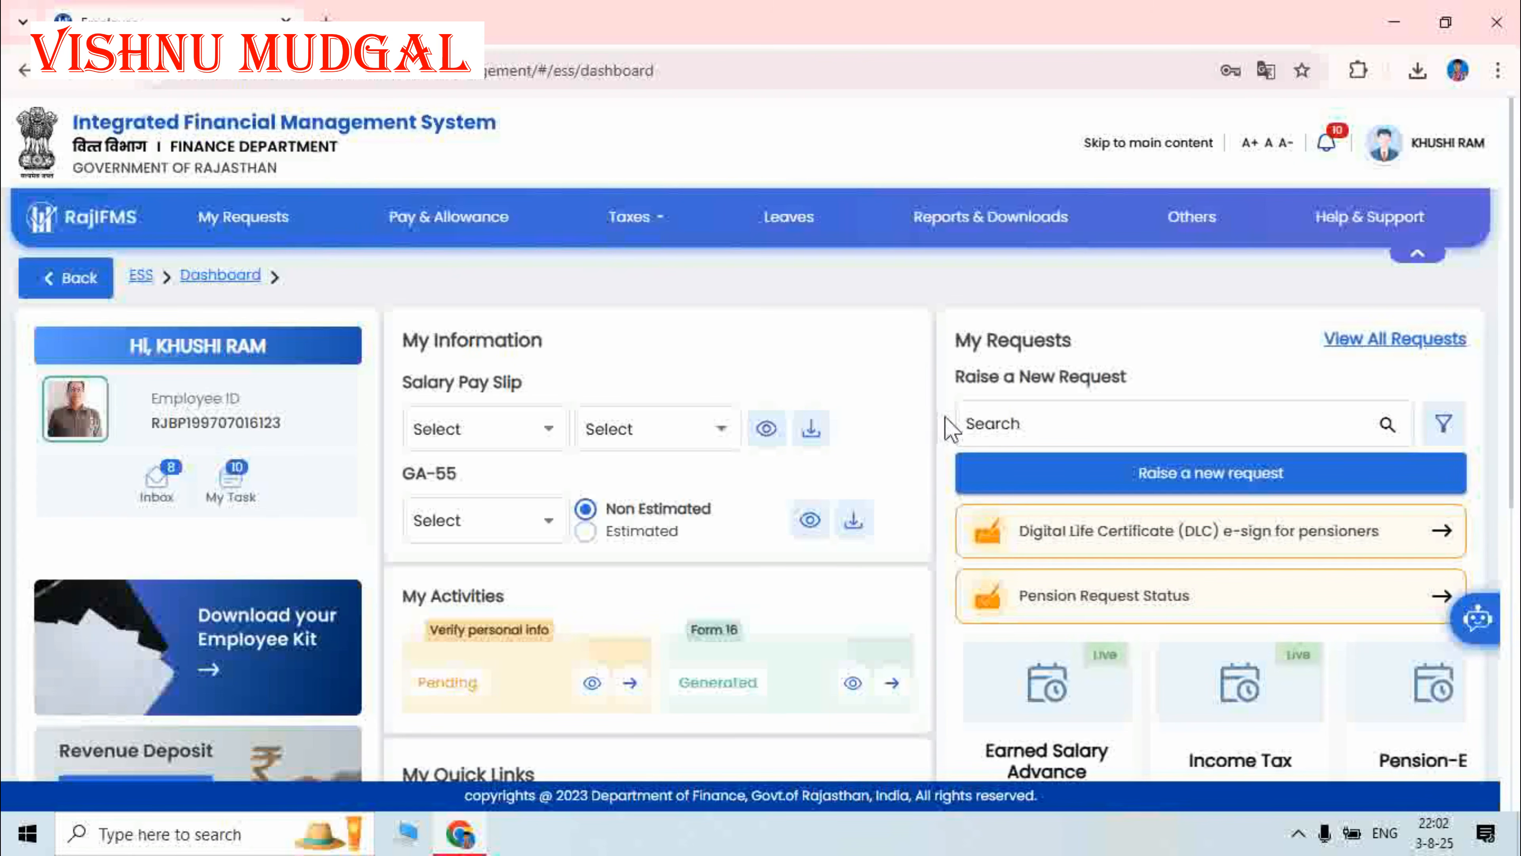
{"action": "scroll", "coordinate": [1122, 412], "scroll_direction": "down", "scroll_amount": 3}
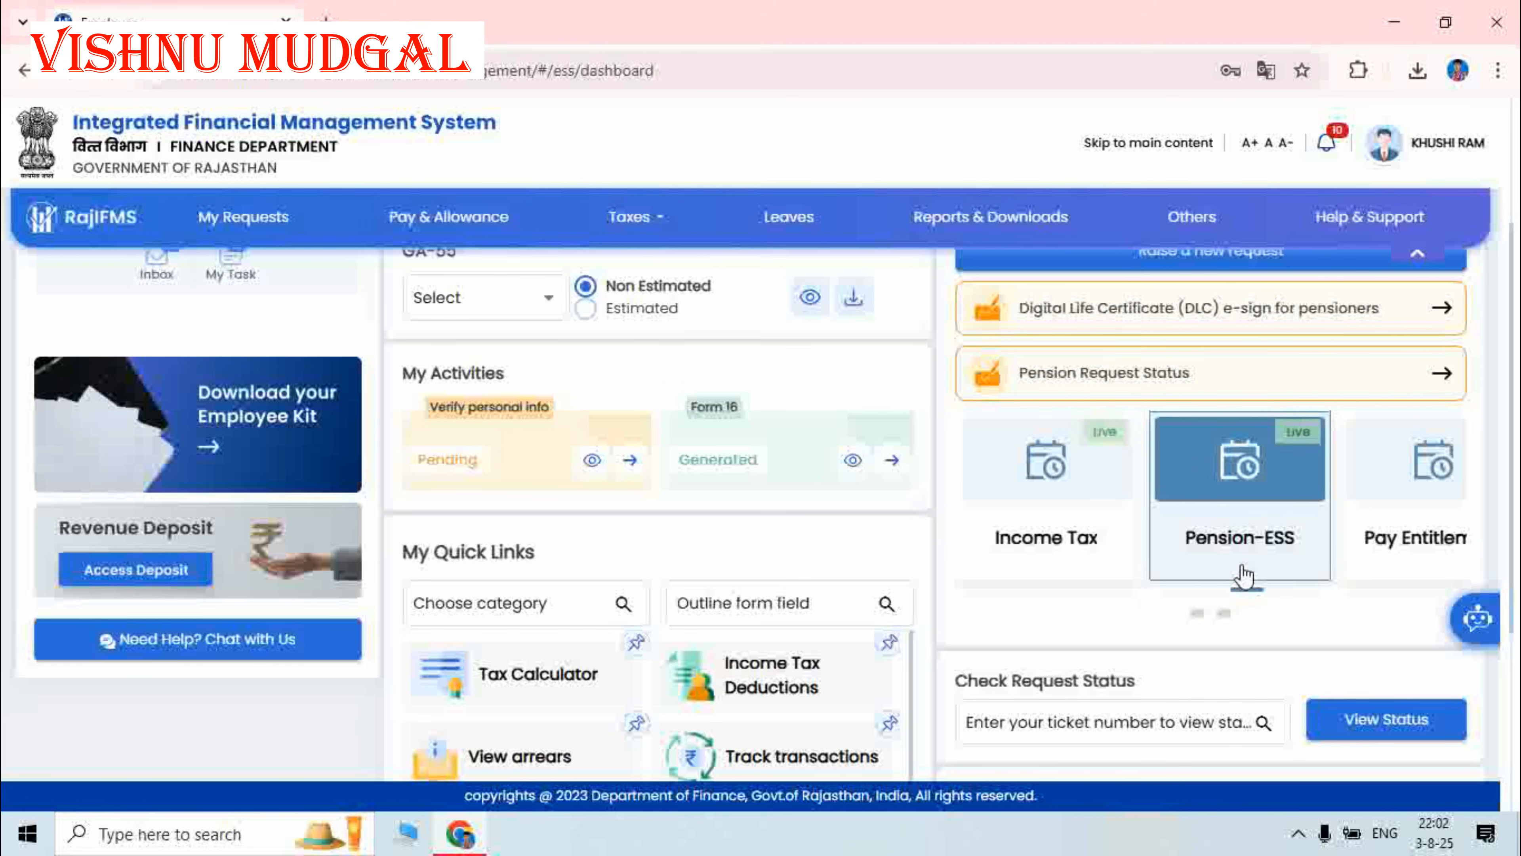
{"action": "left_click", "coordinate": [1239, 512]}
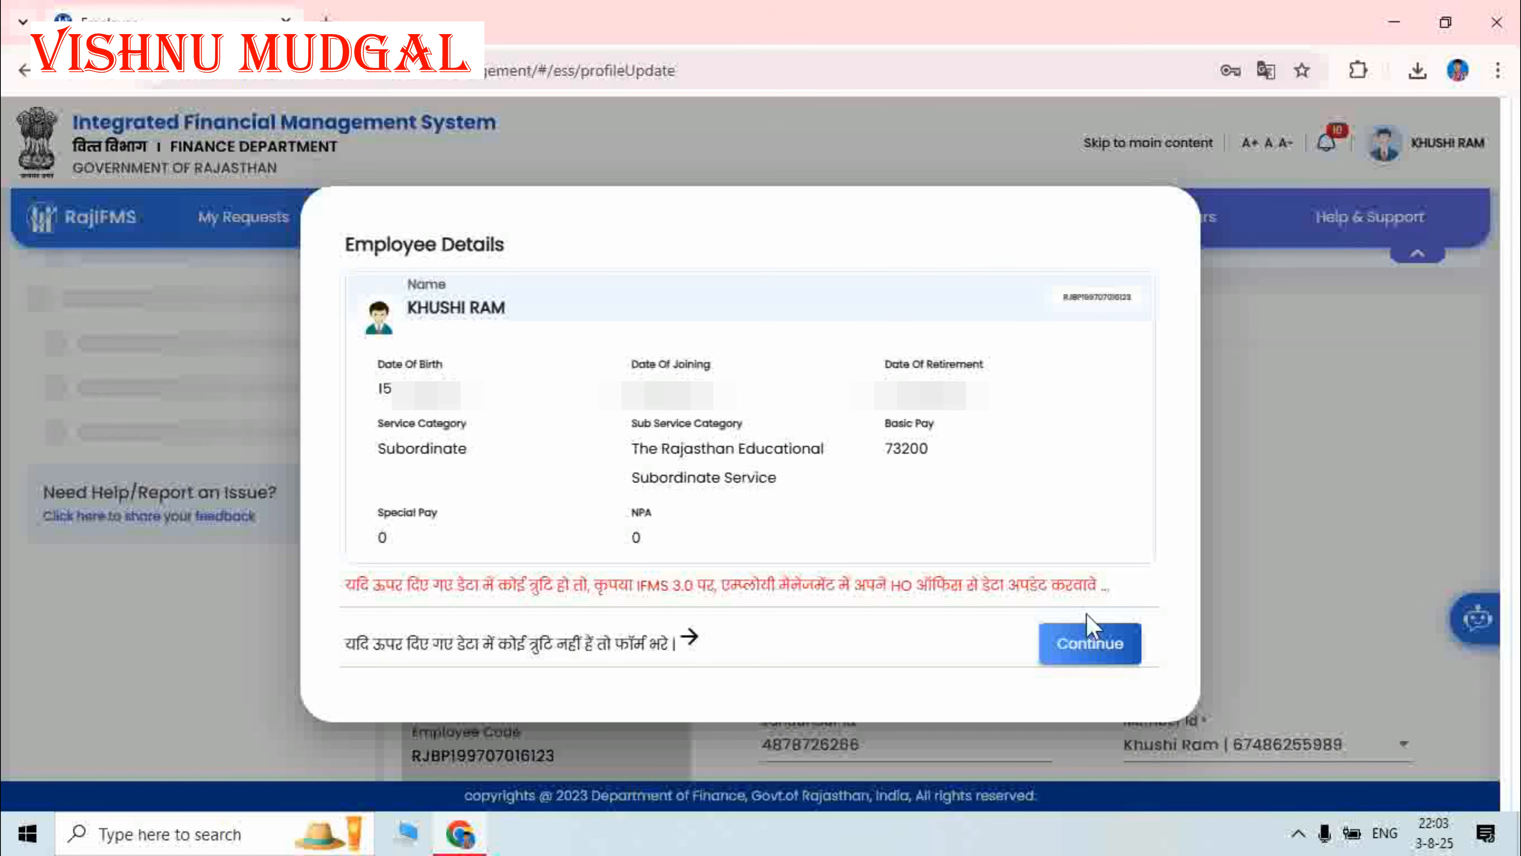
{"action": "left_click", "coordinate": [1087, 644]}
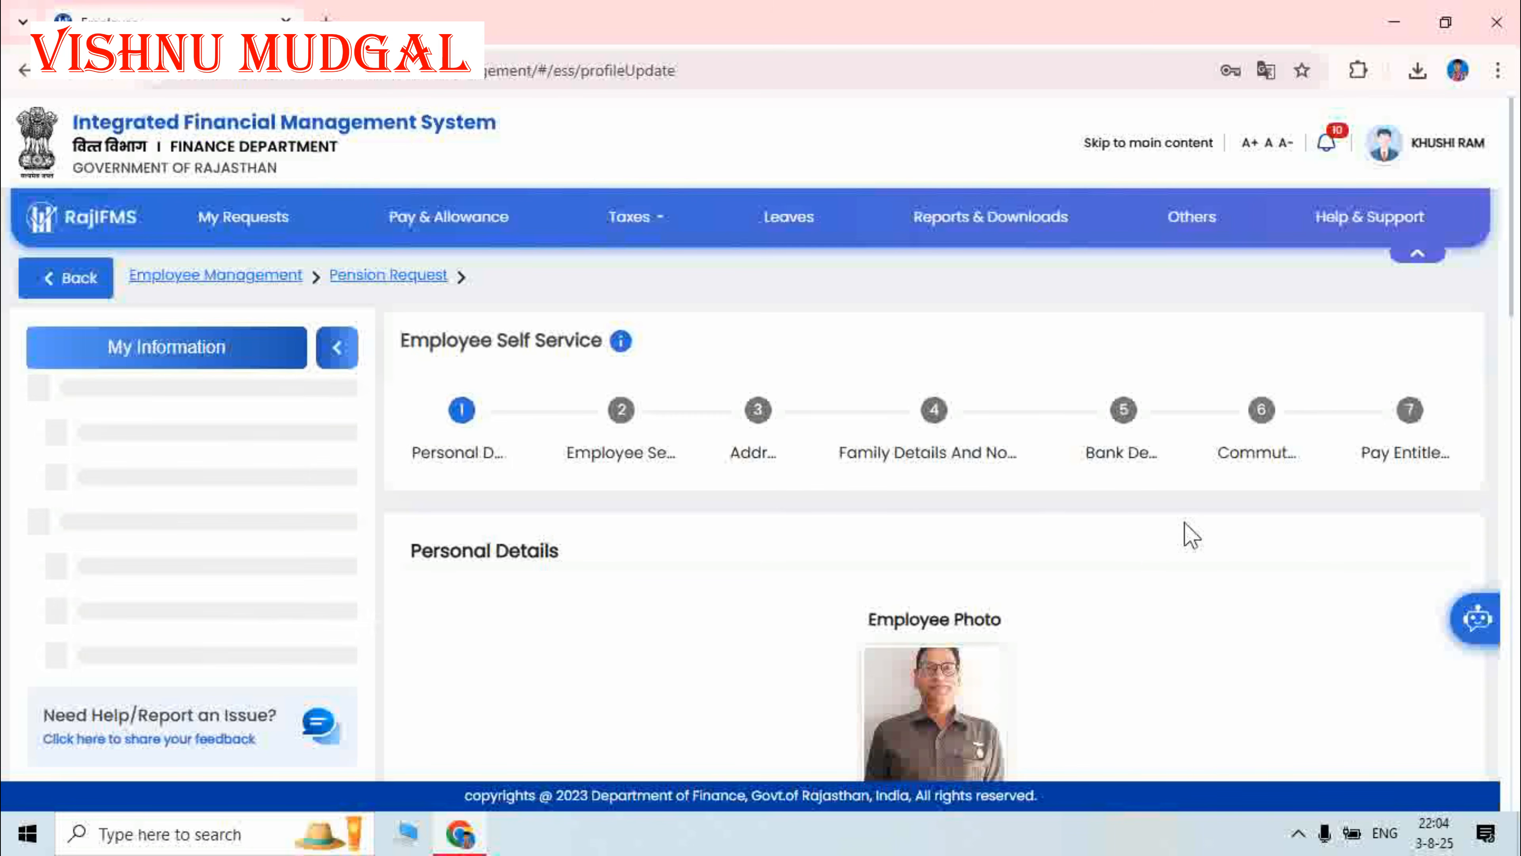
Fill in the spouse's name in the personal details
{"action": "scroll", "coordinate": [1189, 530], "scroll_direction": "down", "scroll_amount": 5}
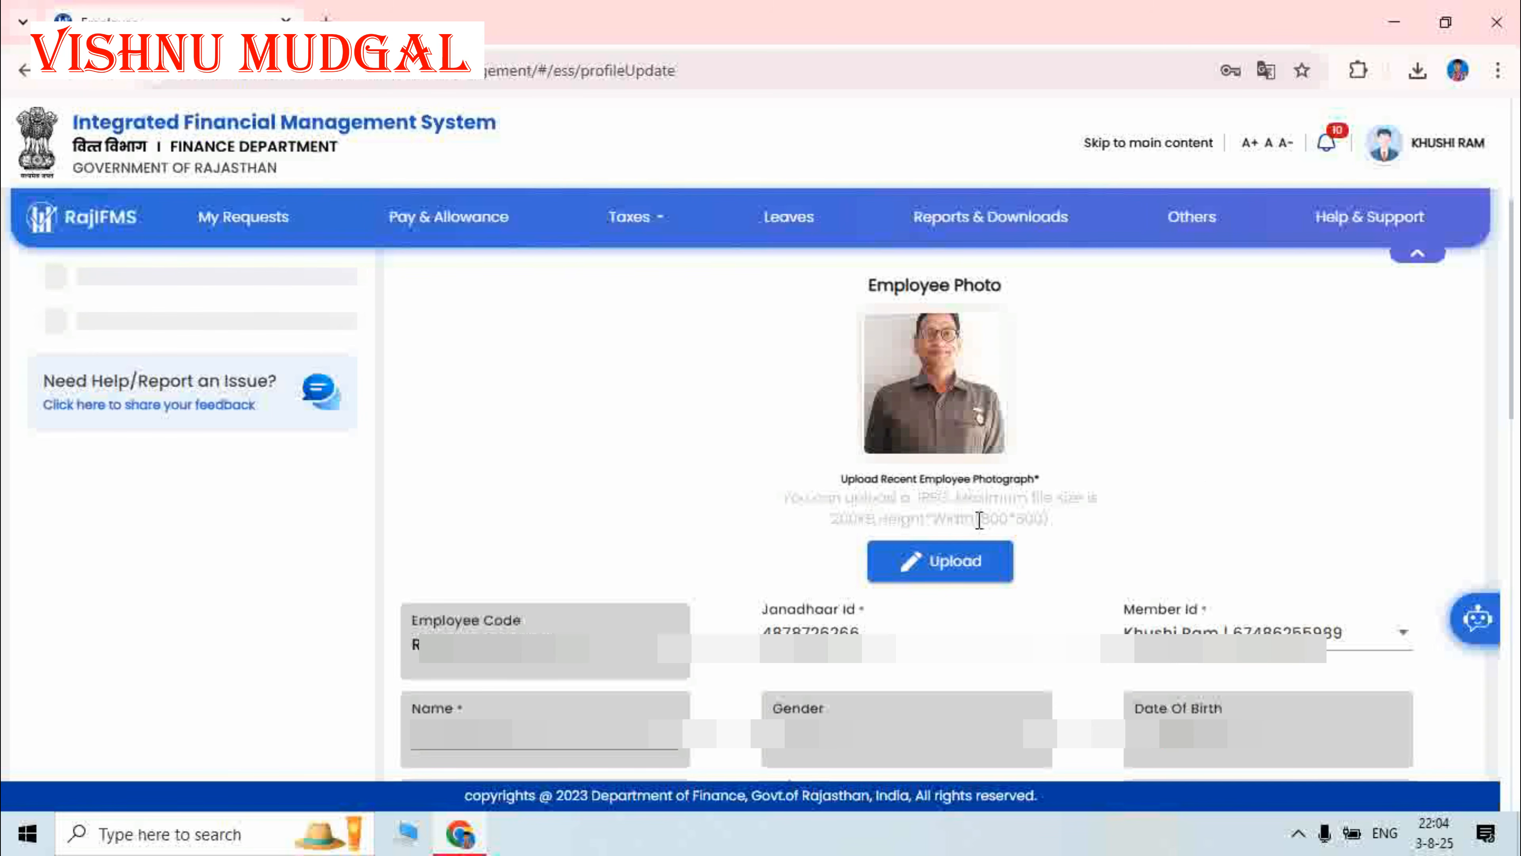
{"action": "scroll", "coordinate": [1126, 440], "scroll_direction": "down", "scroll_amount": 3}
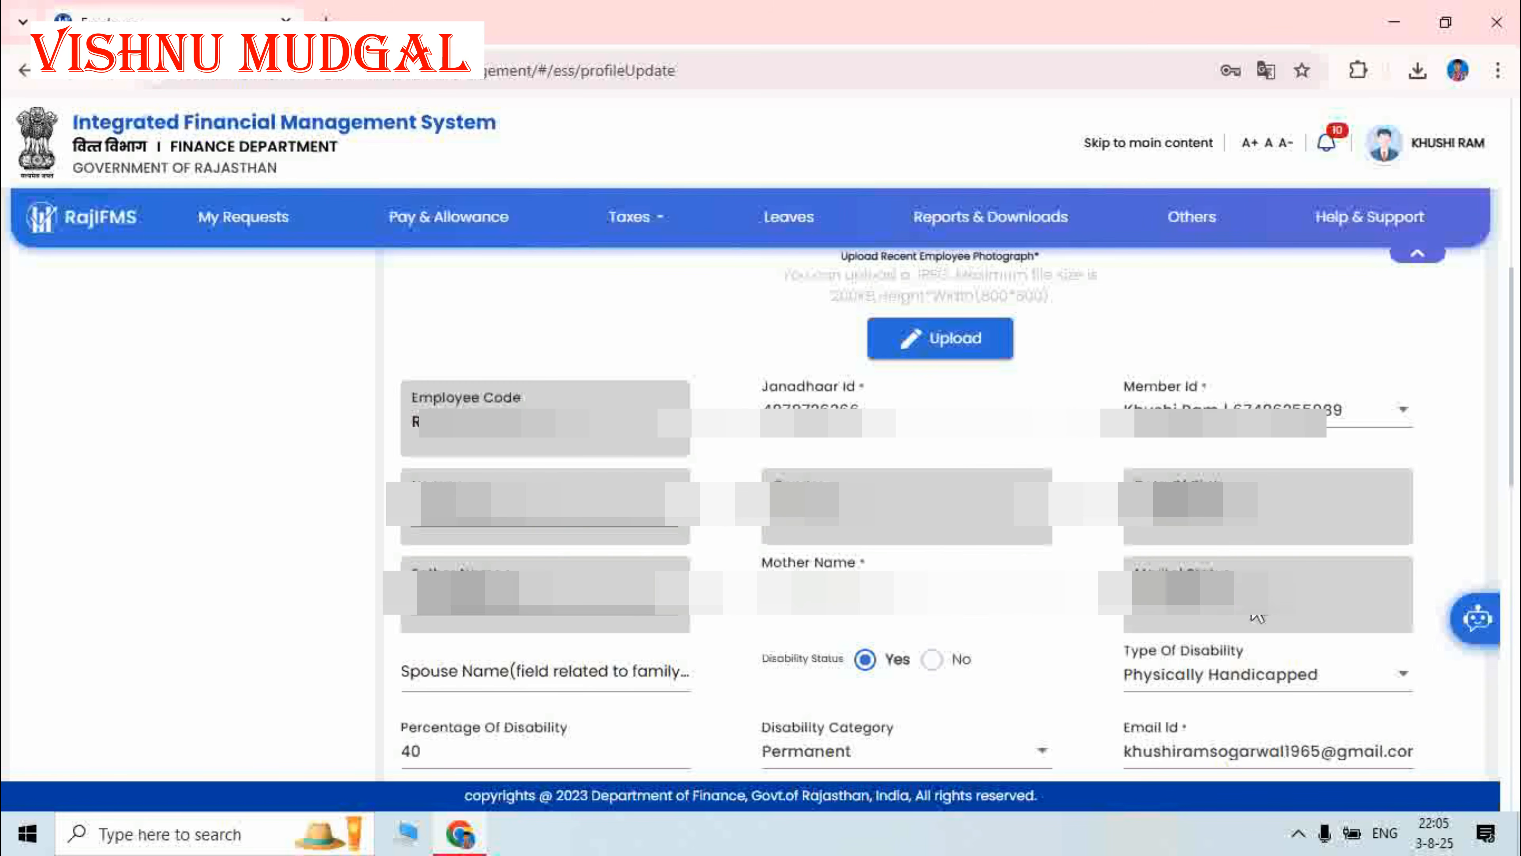
{"action": "left_click", "coordinate": [570, 670]}
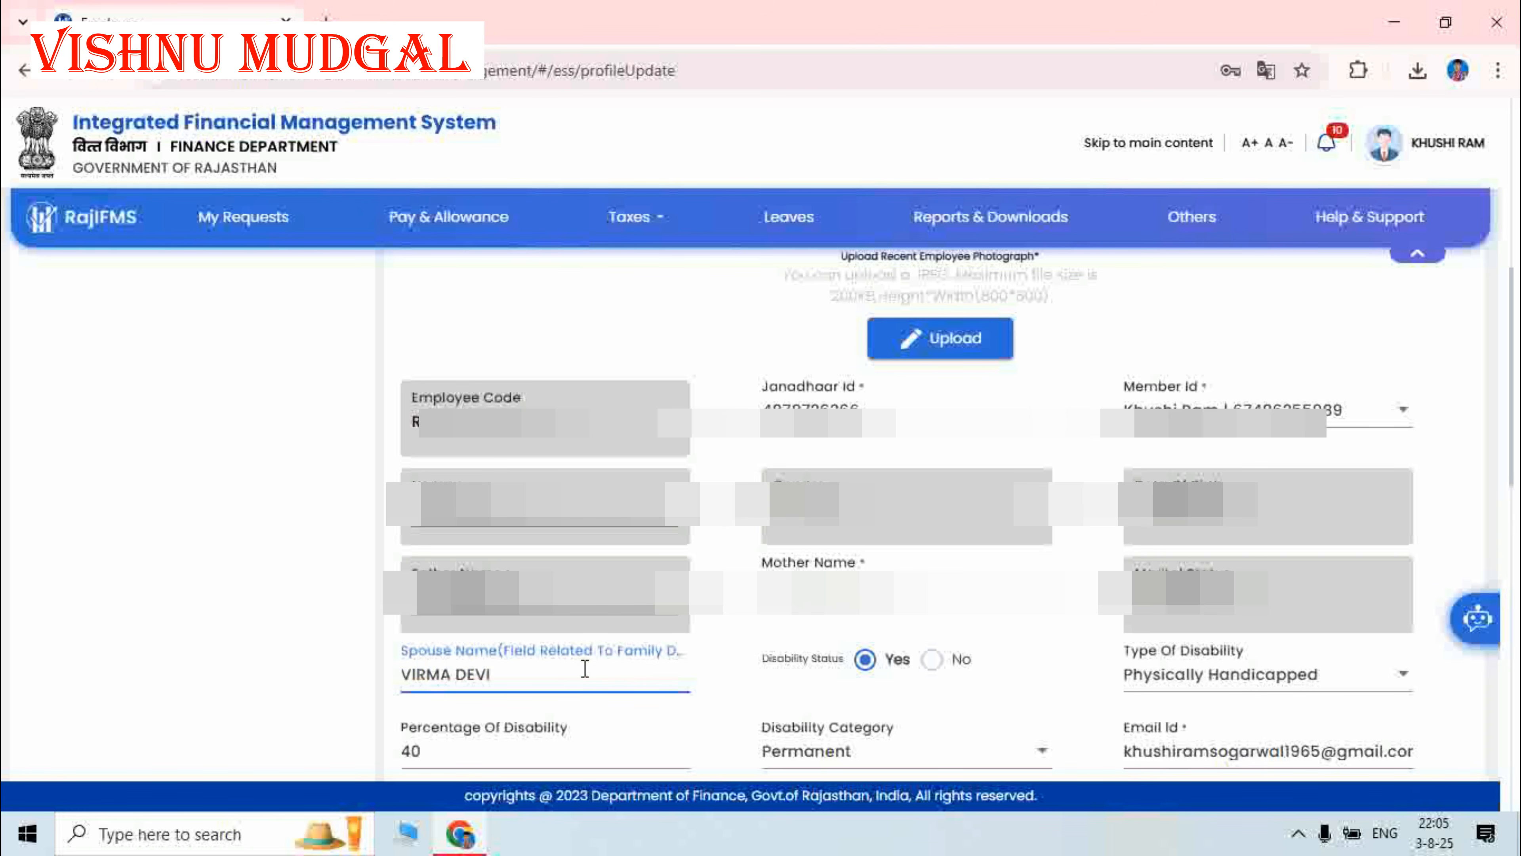
Check the disability type options and set the home town to Bharatpur in the personal details
{"action": "scroll", "coordinate": [1245, 557], "scroll_direction": "down", "scroll_amount": 2}
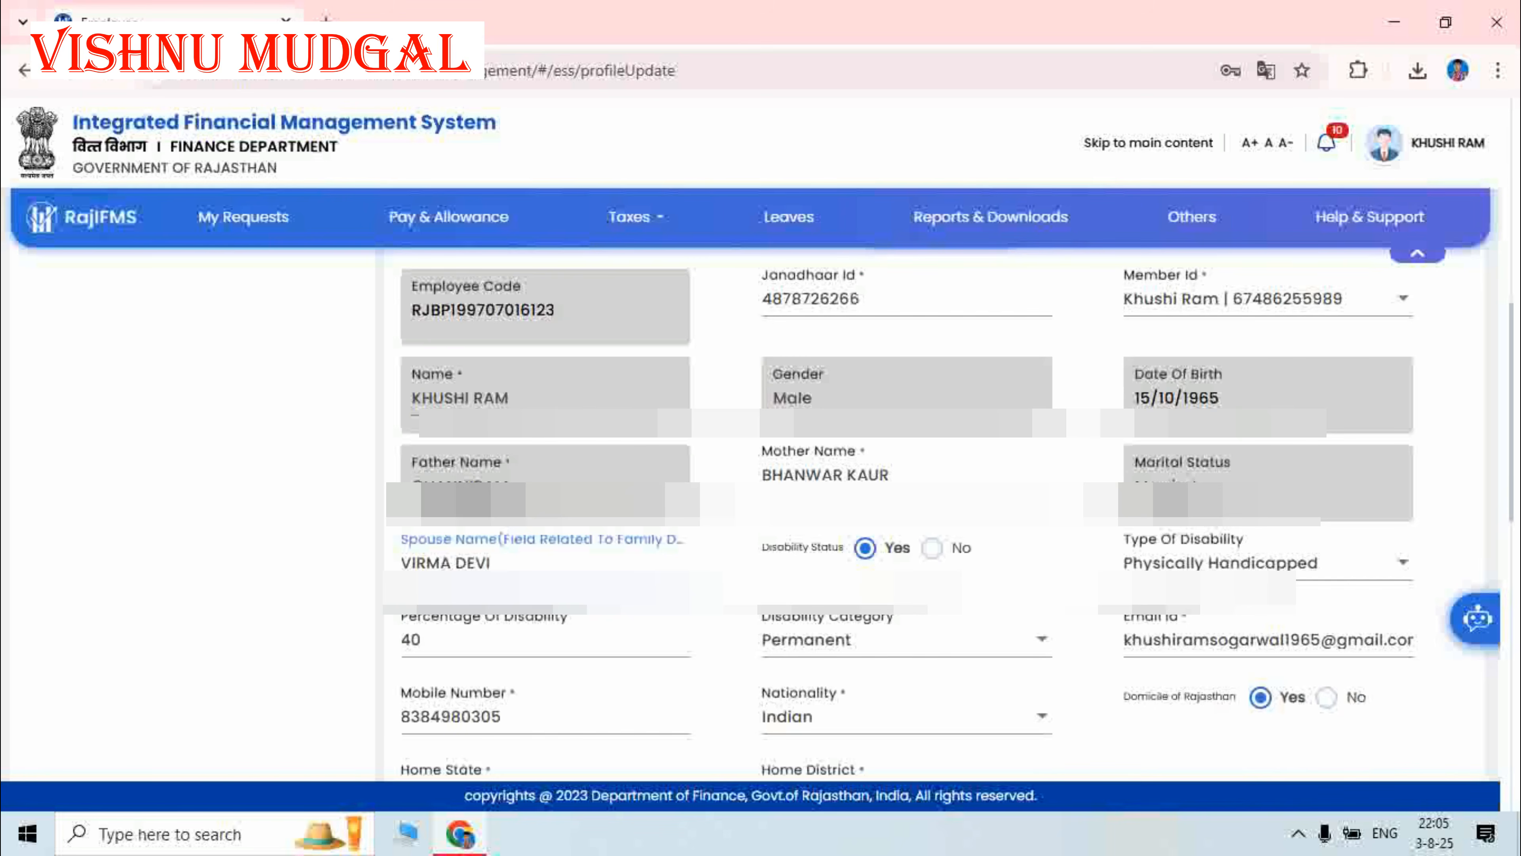
{"action": "scroll", "coordinate": [935, 531], "scroll_direction": "down", "scroll_amount": 4}
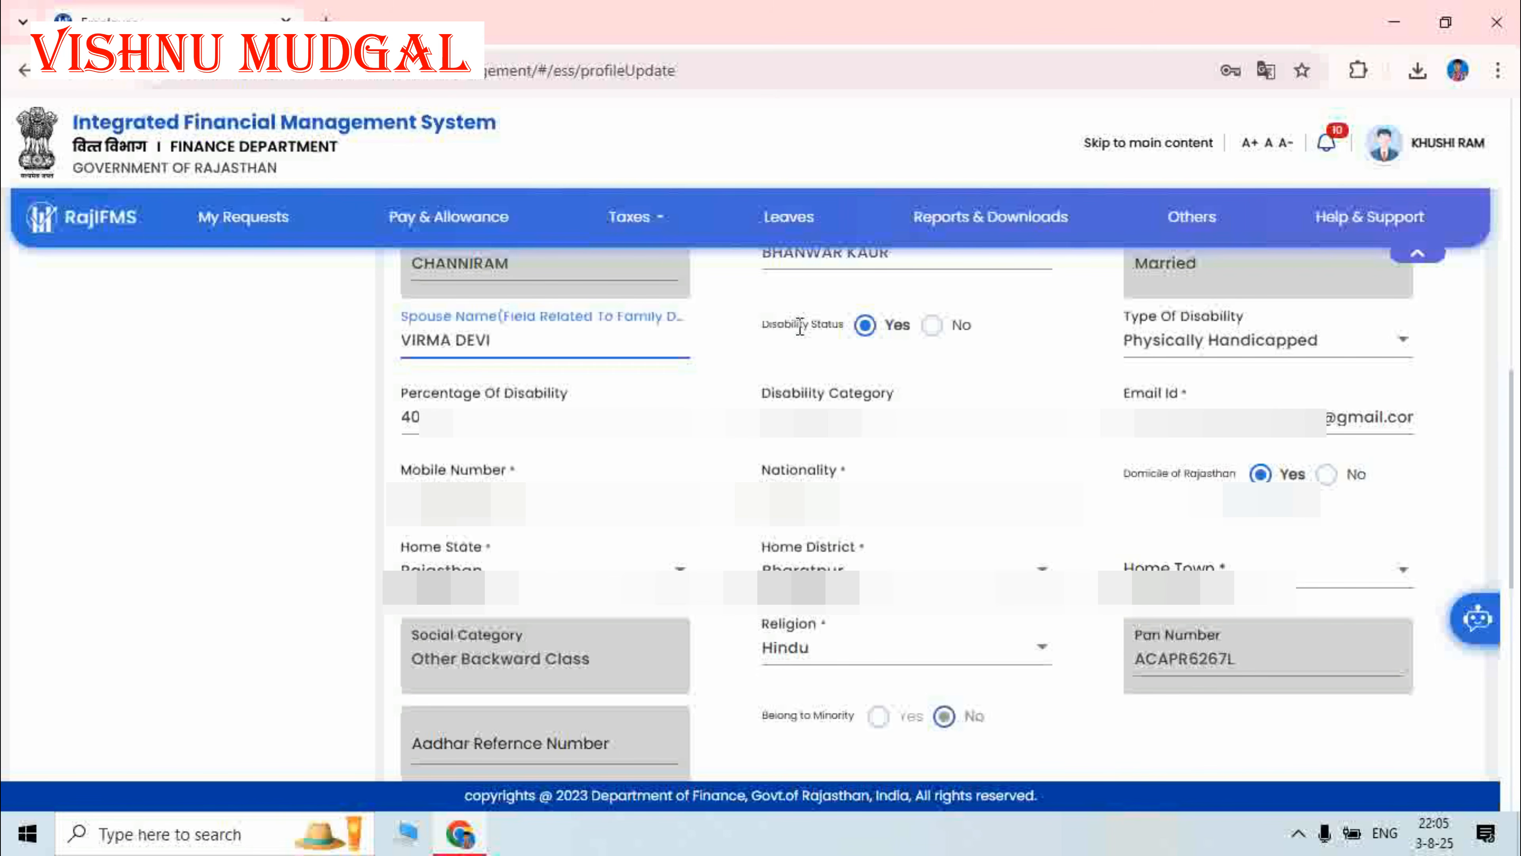
{"action": "left_click", "coordinate": [1147, 343]}
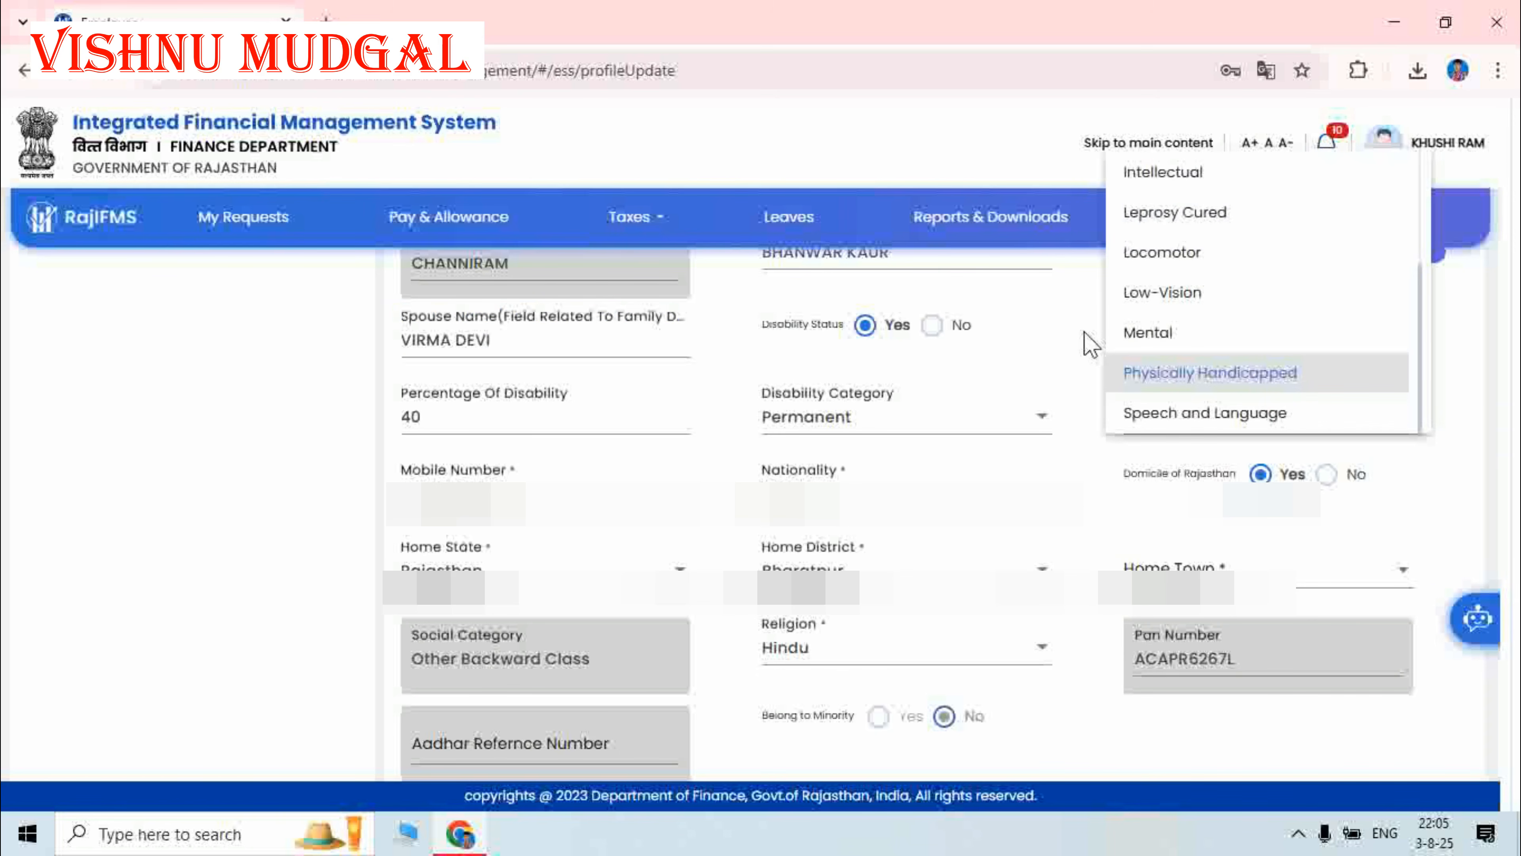
{"action": "left_click", "coordinate": [1037, 397]}
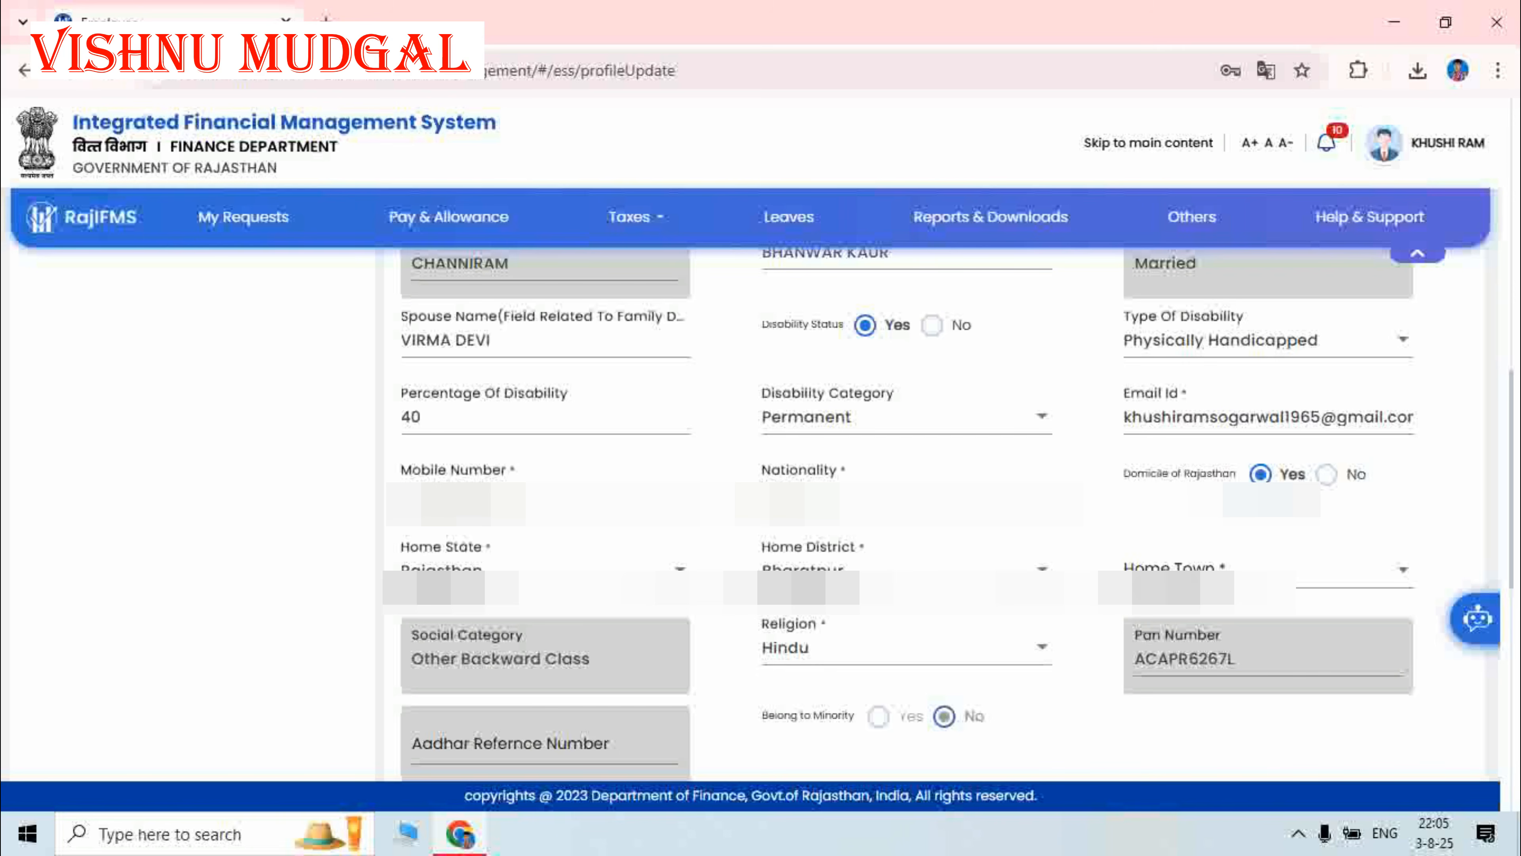
{"action": "left_click", "coordinate": [1198, 579]}
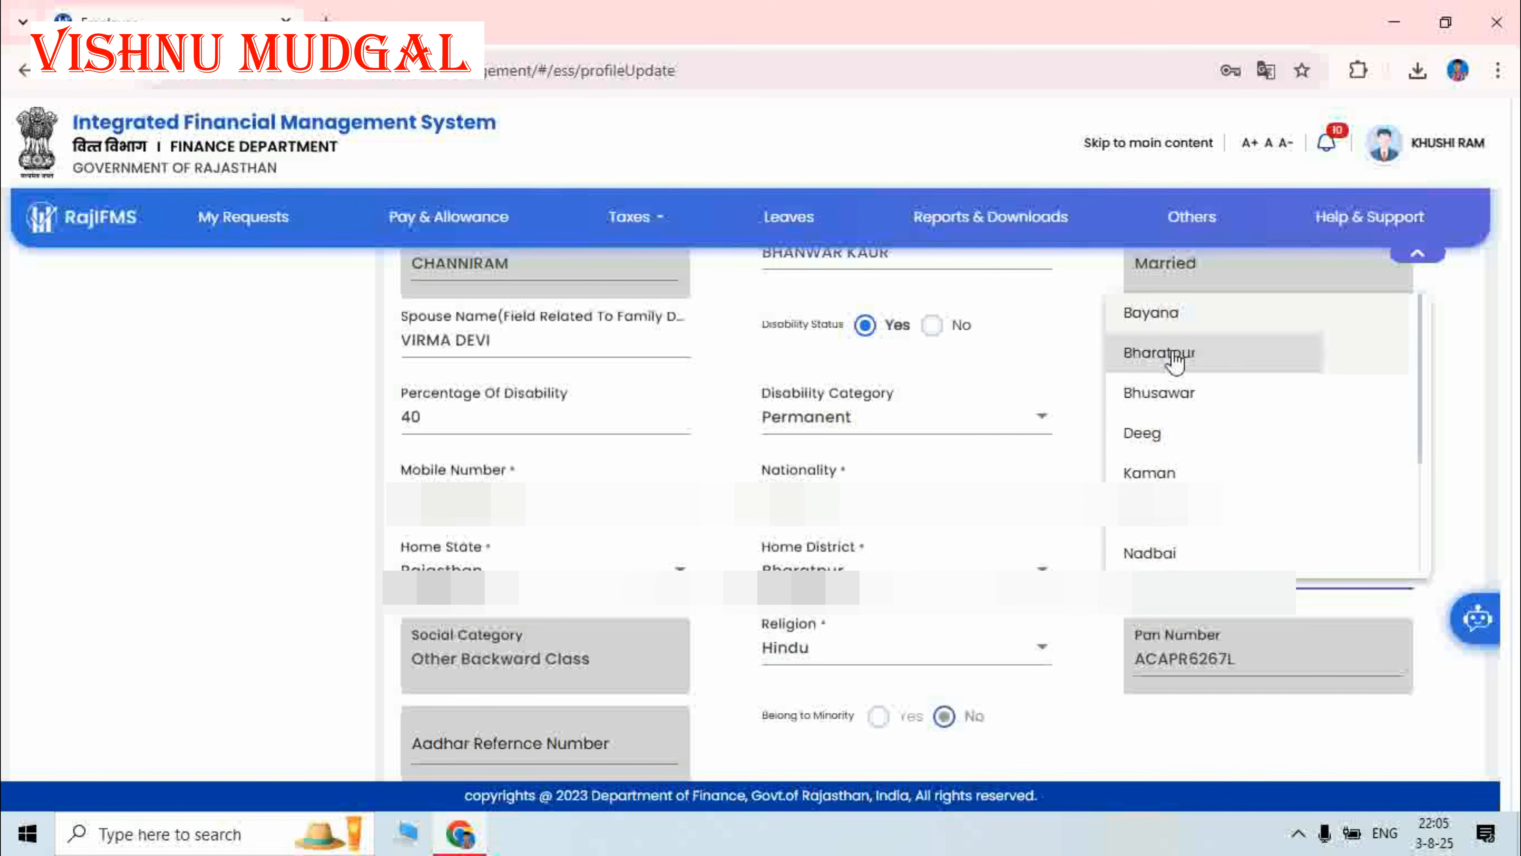
{"action": "left_click", "coordinate": [1176, 359]}
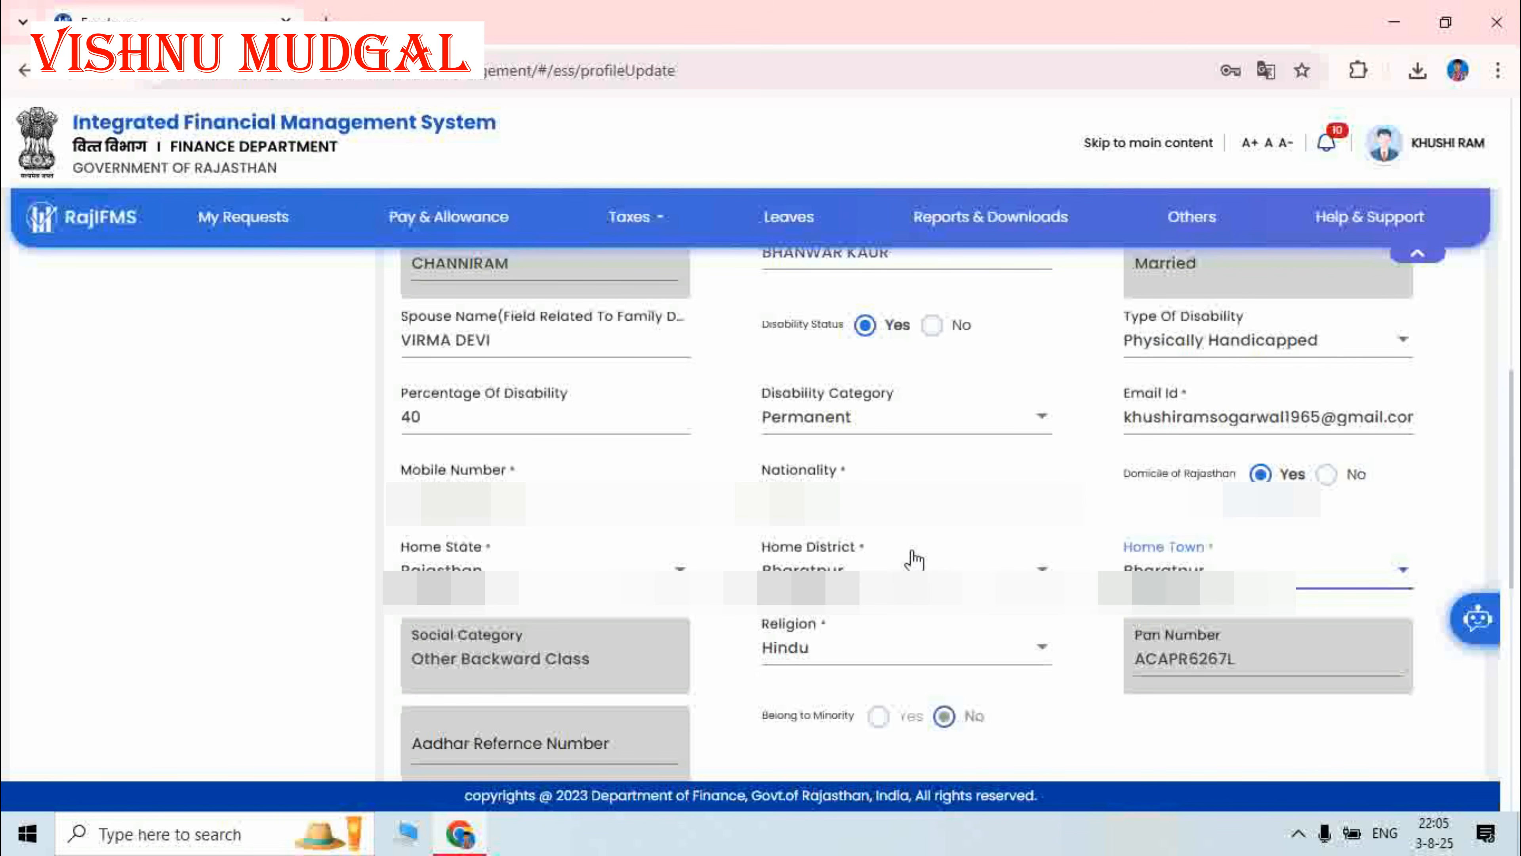
Examine the supporting documents already attached to the personal details and the upload fields above them
{"action": "scroll", "coordinate": [910, 551], "scroll_direction": "down", "scroll_amount": 3}
{"action": "scroll", "coordinate": [563, 475], "scroll_direction": "down", "scroll_amount": 4}
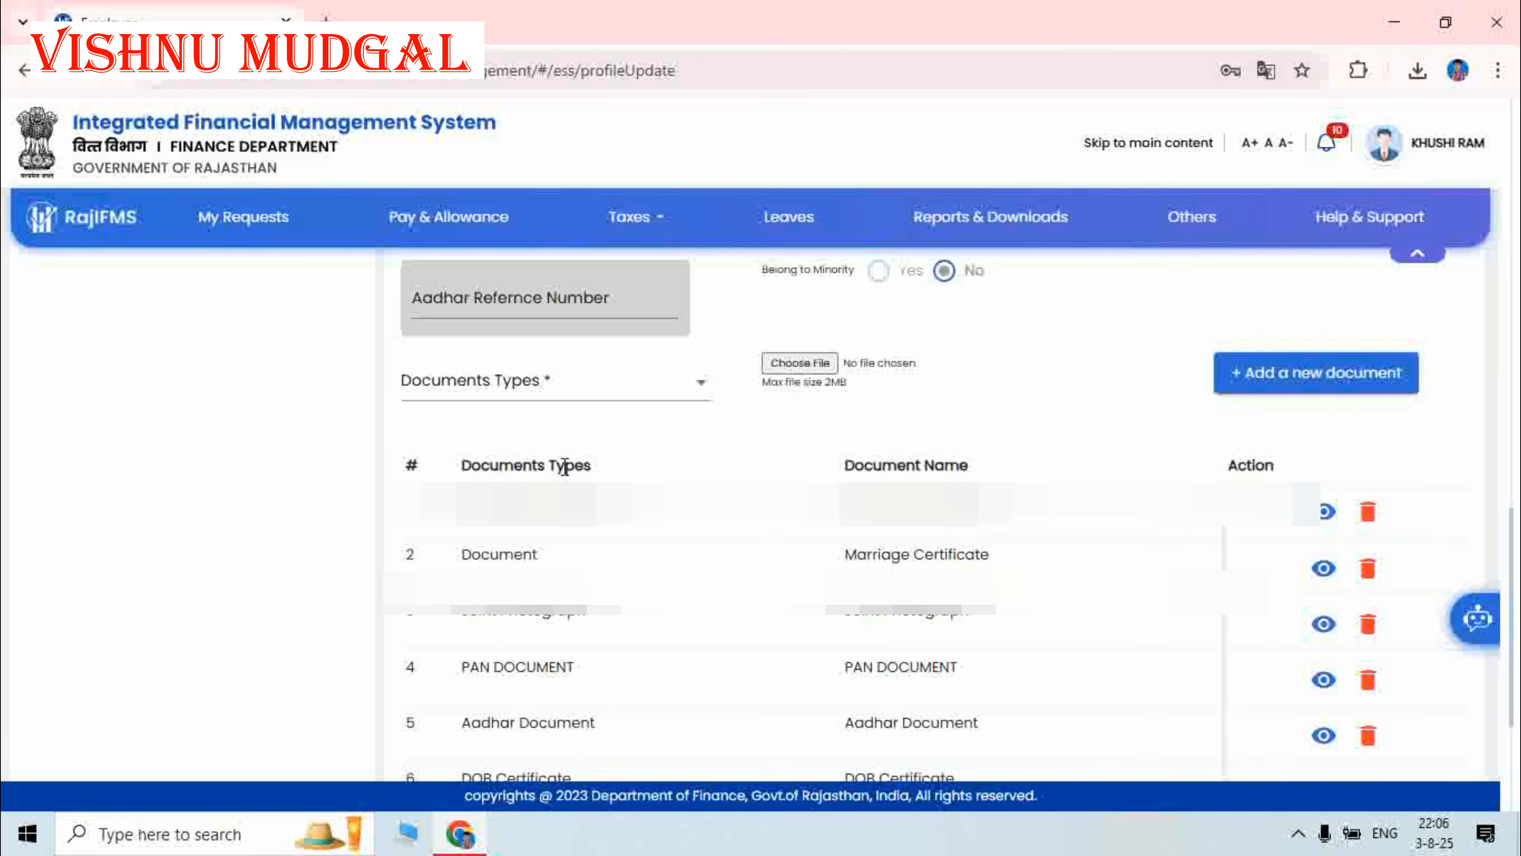
{"action": "scroll", "coordinate": [572, 470], "scroll_direction": "up", "scroll_amount": 2}
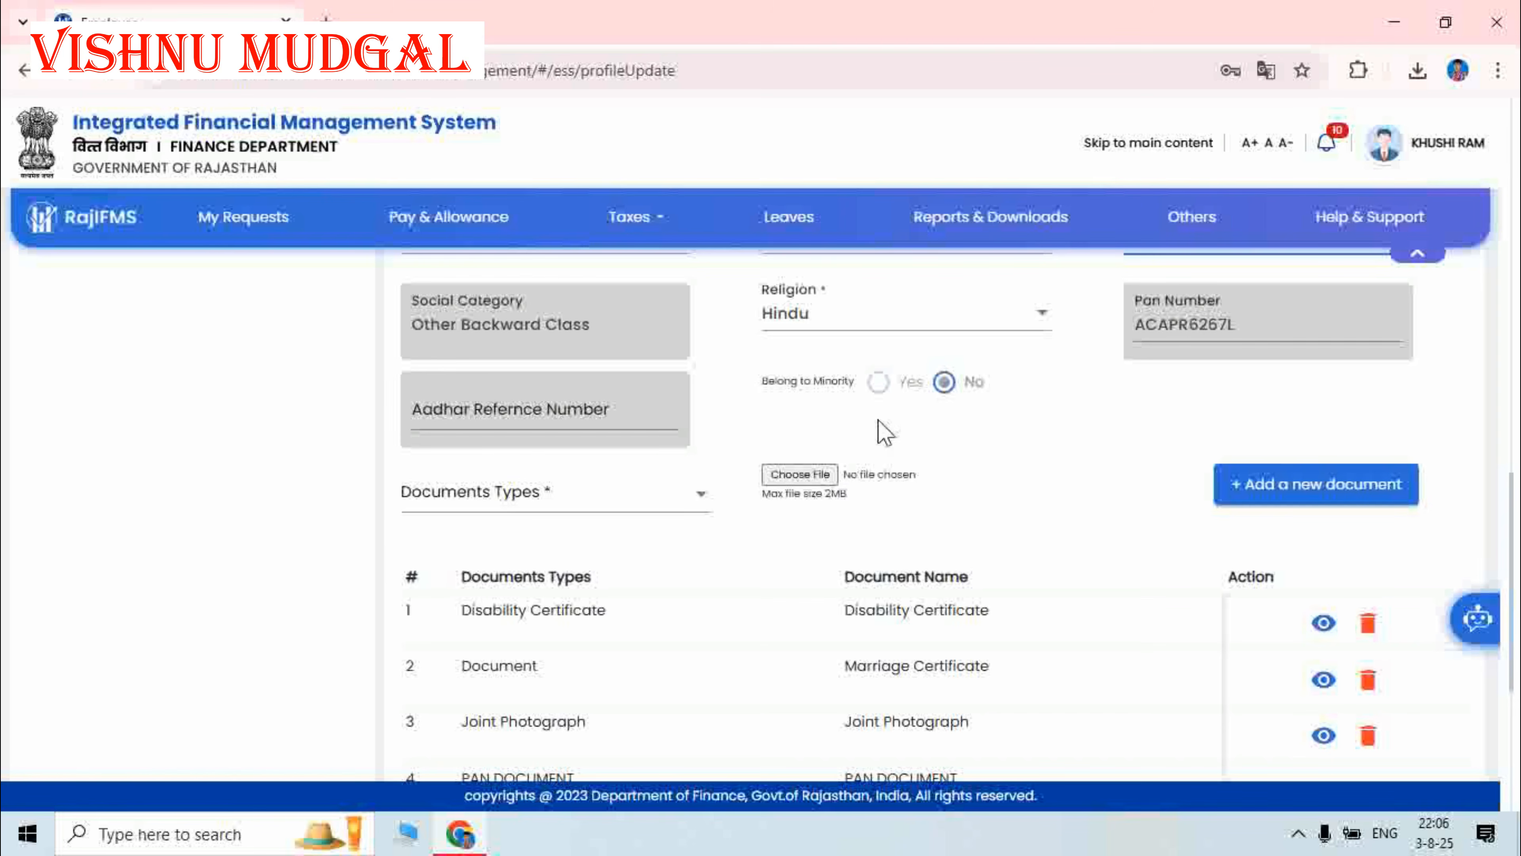
{"action": "scroll", "coordinate": [979, 459], "scroll_direction": "down", "scroll_amount": 4}
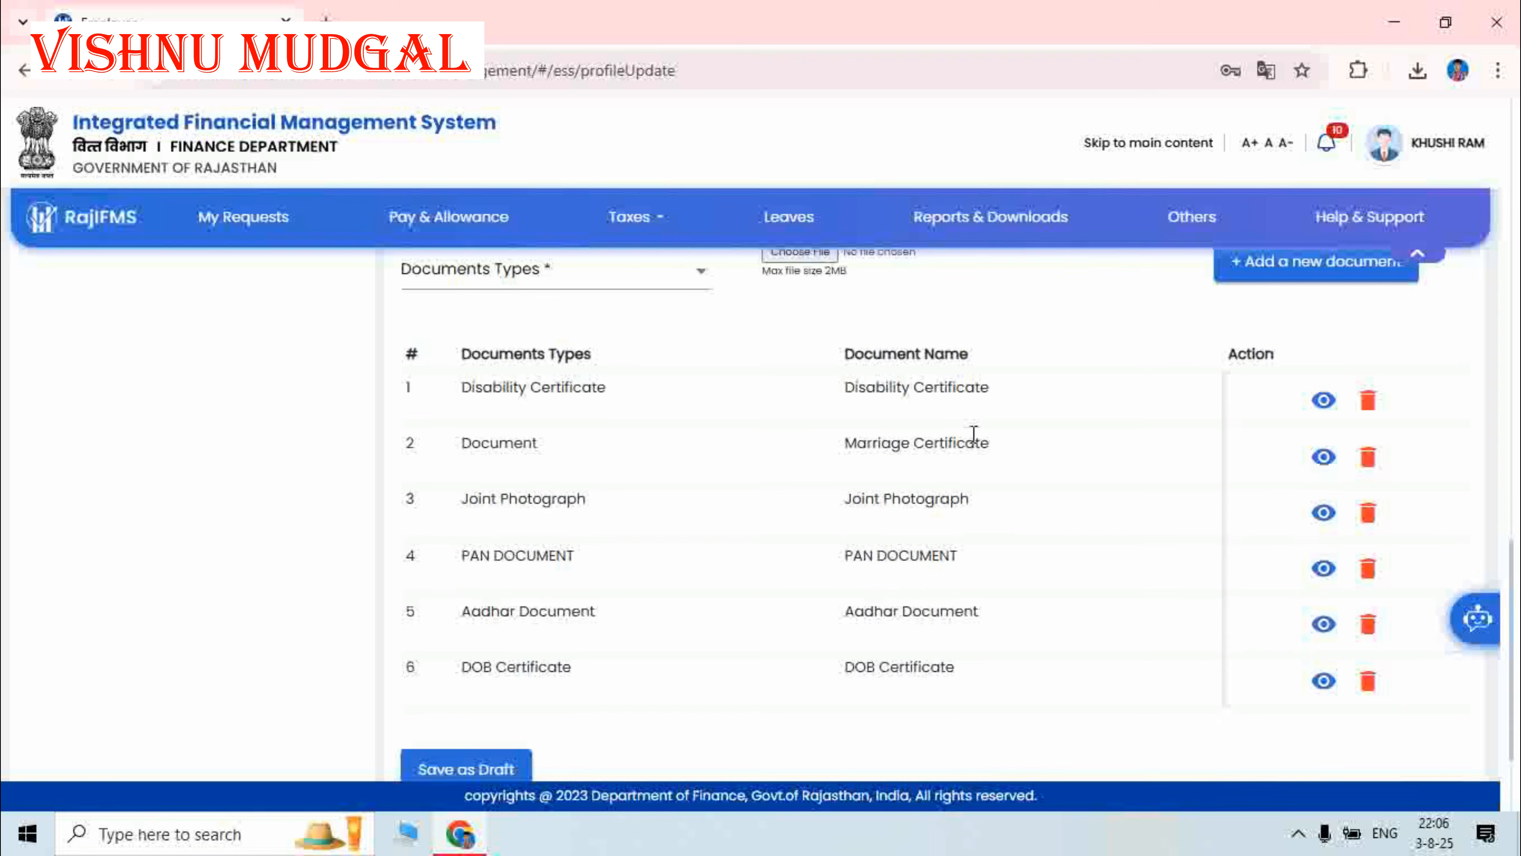
{"action": "scroll", "coordinate": [975, 389], "scroll_direction": "up", "scroll_amount": 2}
{"action": "scroll", "coordinate": [979, 416], "scroll_direction": "down", "scroll_amount": 2}
{"action": "scroll", "coordinate": [943, 489], "scroll_direction": "up", "scroll_amount": 1}
{"action": "scroll", "coordinate": [923, 480], "scroll_direction": "up", "scroll_amount": 1}
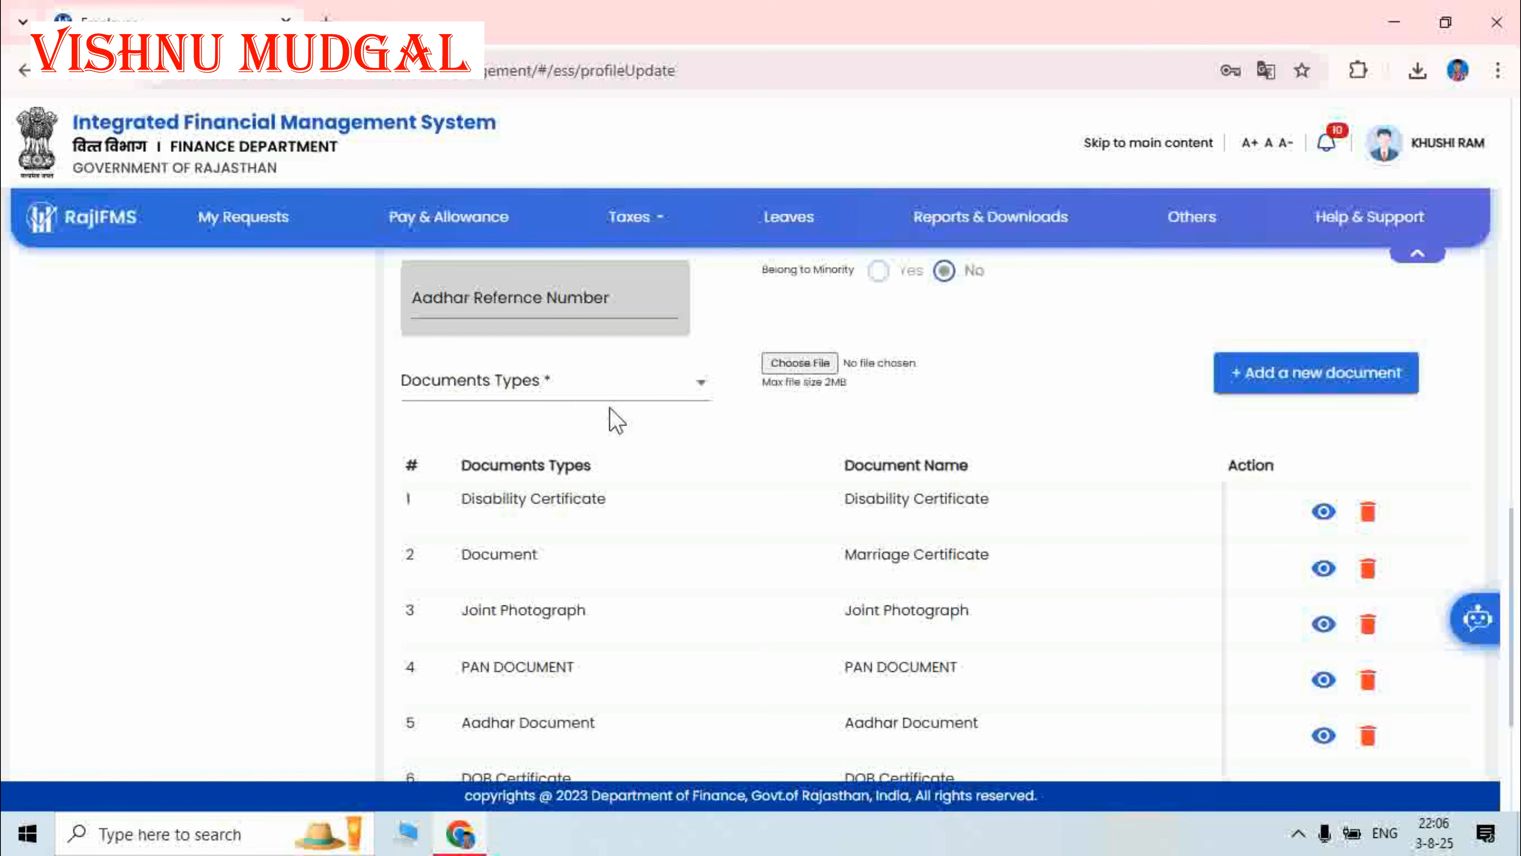
Check which document types can be uploaded and compare them with the attached documents
{"action": "left_click", "coordinate": [566, 393]}
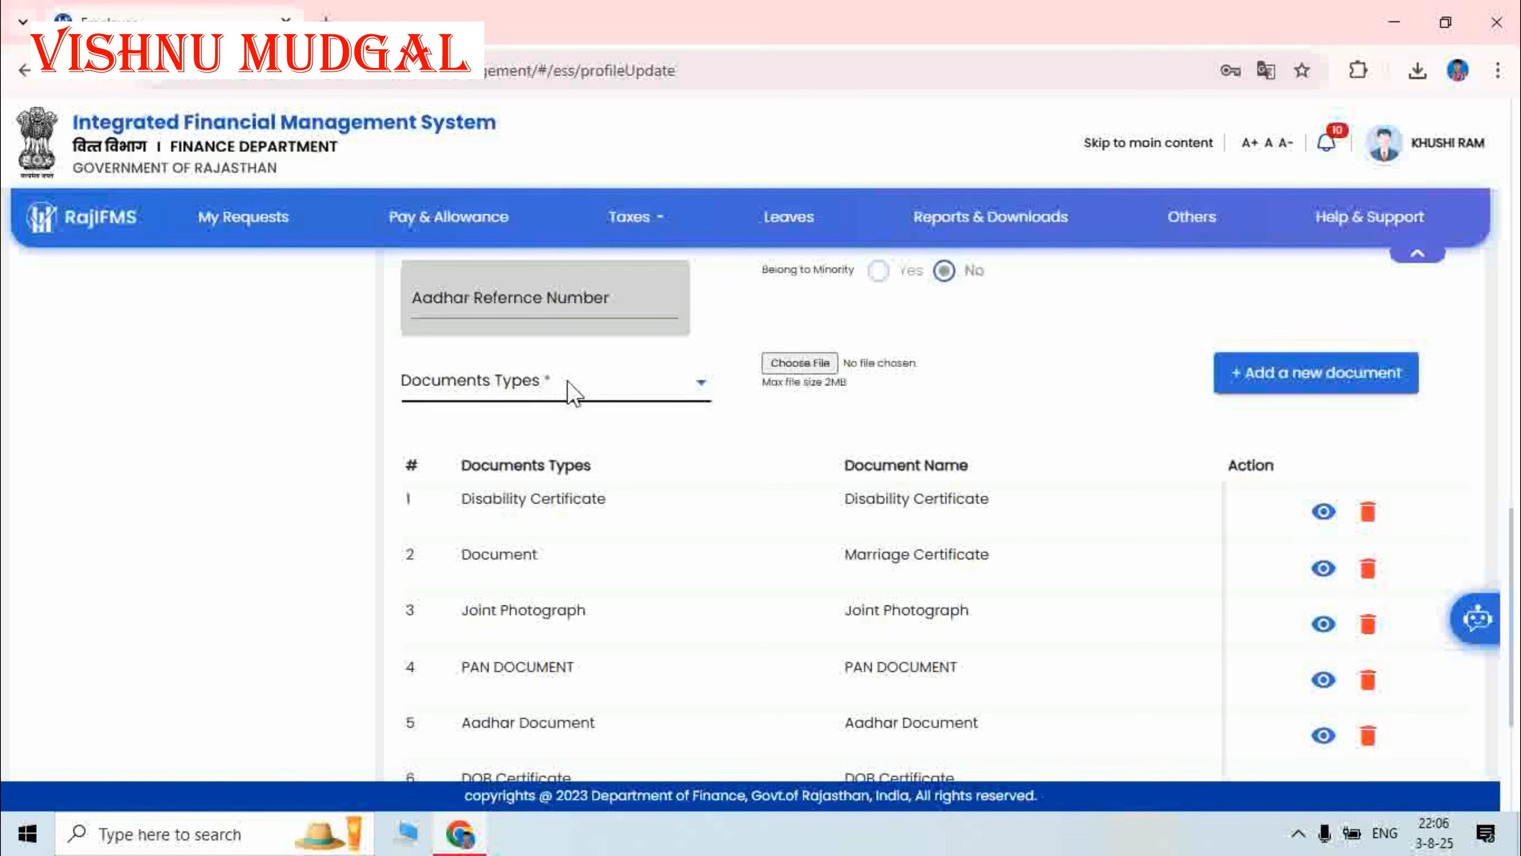
{"action": "left_click", "coordinate": [536, 419]}
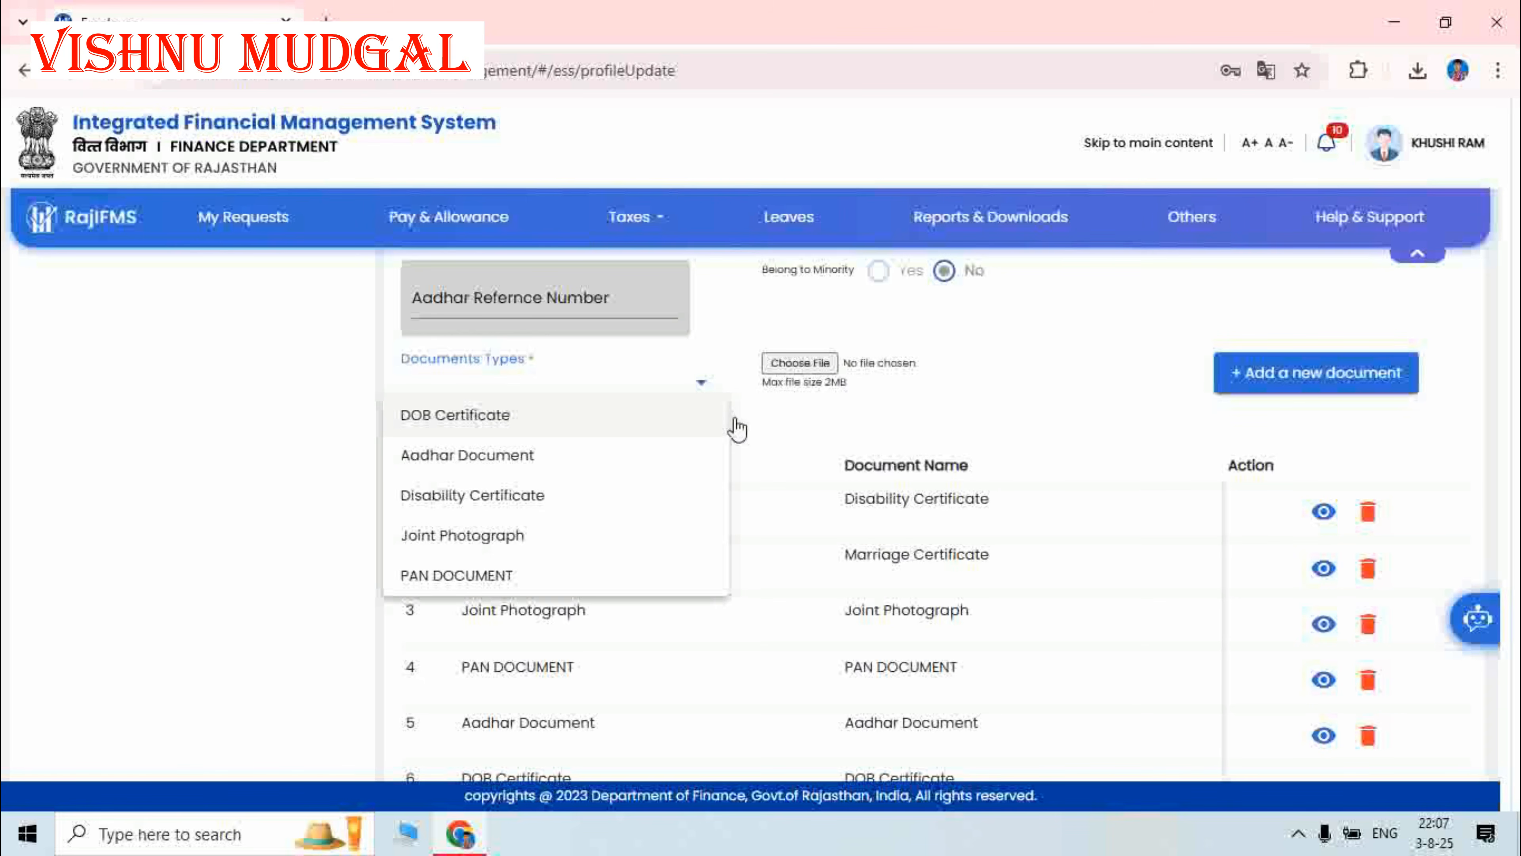
{"action": "left_click", "coordinate": [793, 414]}
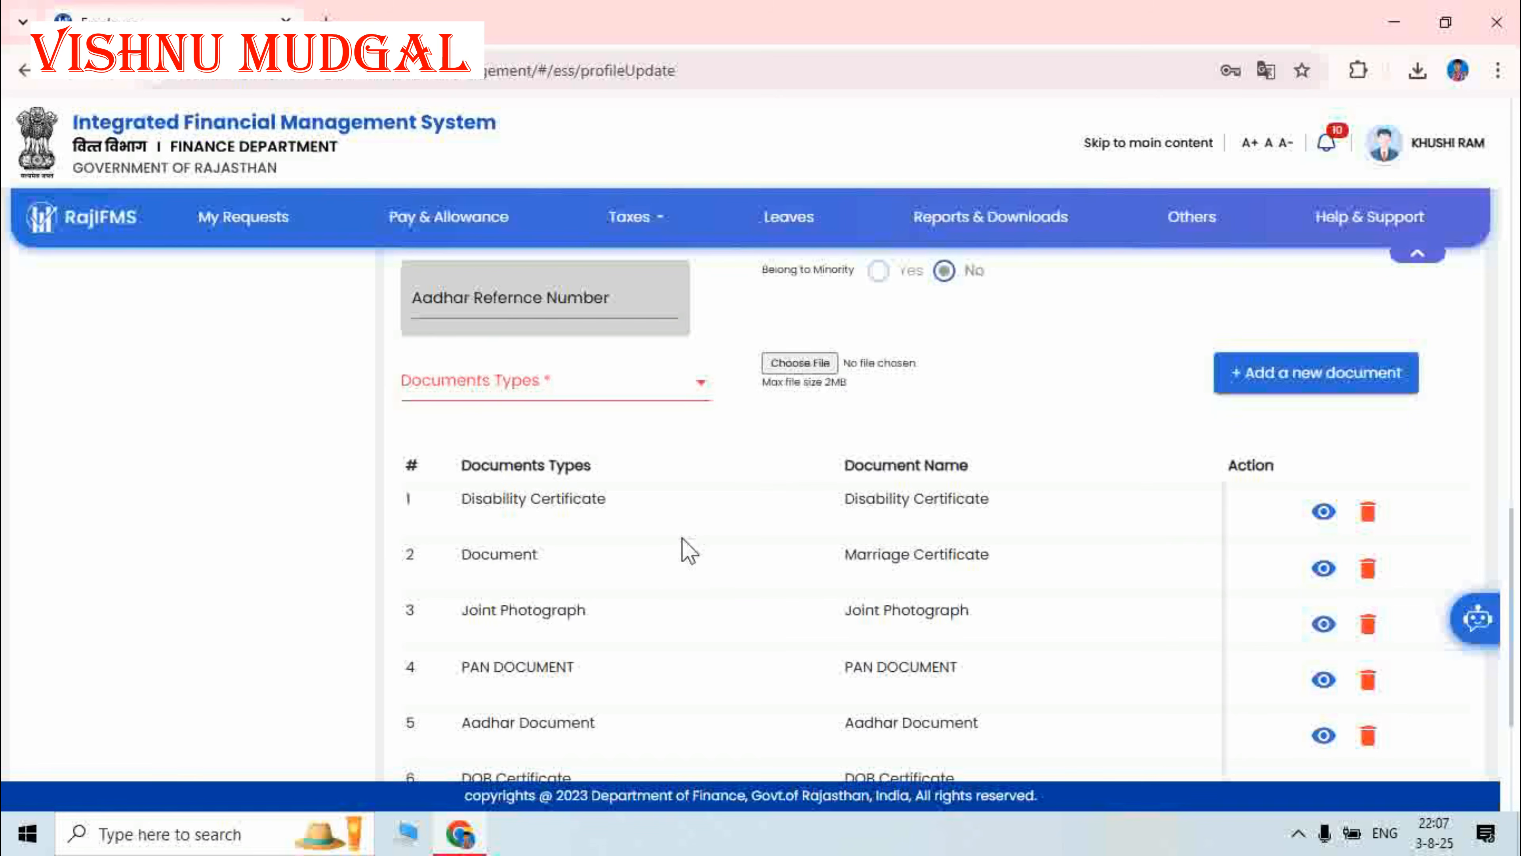
{"action": "scroll", "coordinate": [689, 550], "scroll_direction": "down", "scroll_amount": 3}
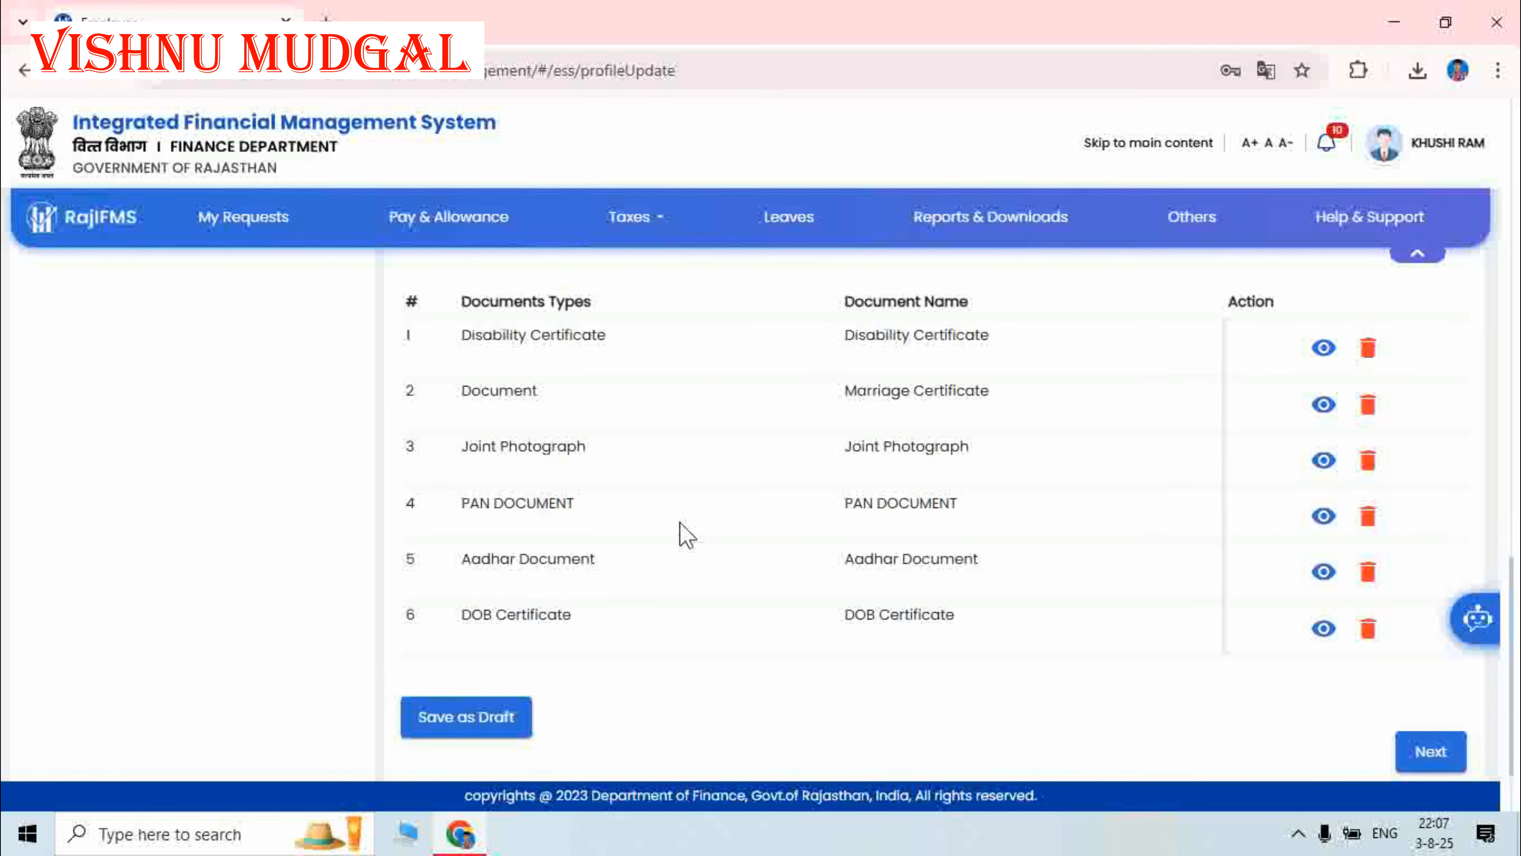
{"action": "scroll", "coordinate": [682, 532], "scroll_direction": "up", "scroll_amount": 3}
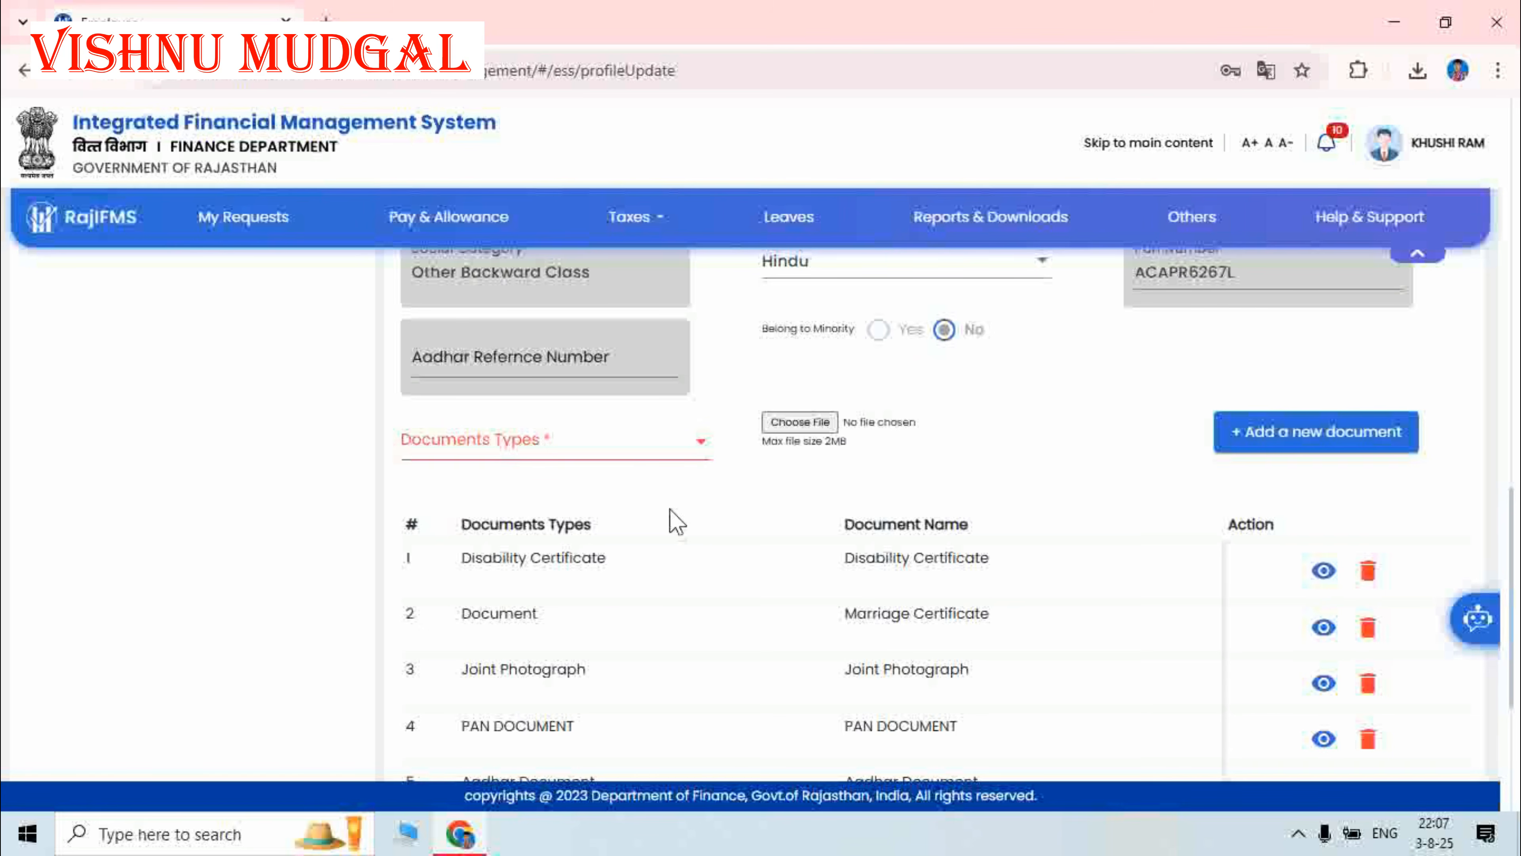
Try Joint Photograph and PAN DOCUMENT as the document type for a new upload
{"action": "left_click", "coordinate": [576, 459]}
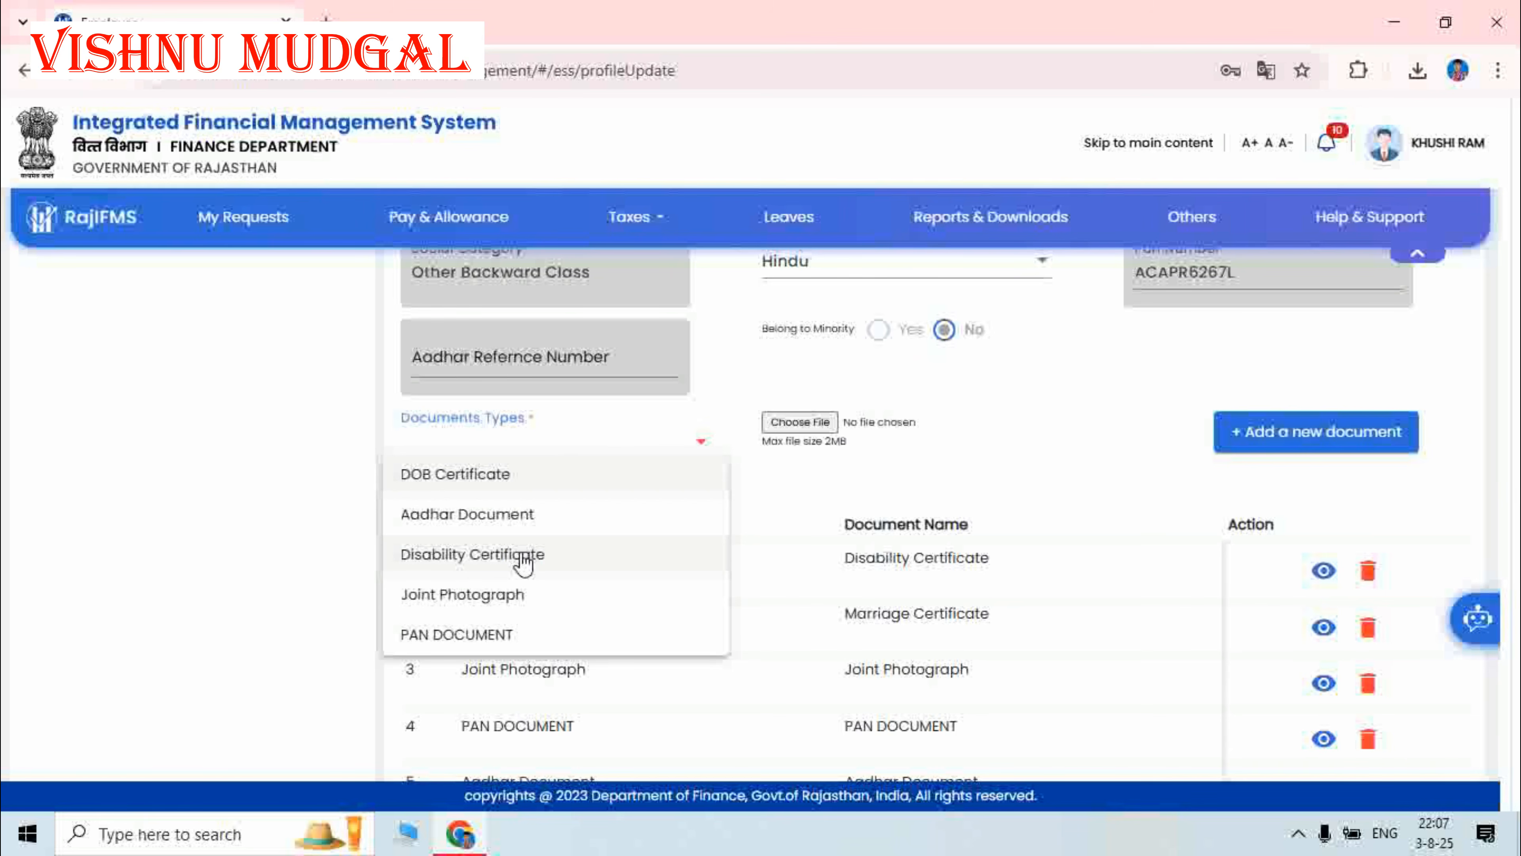
{"action": "left_click", "coordinate": [471, 599]}
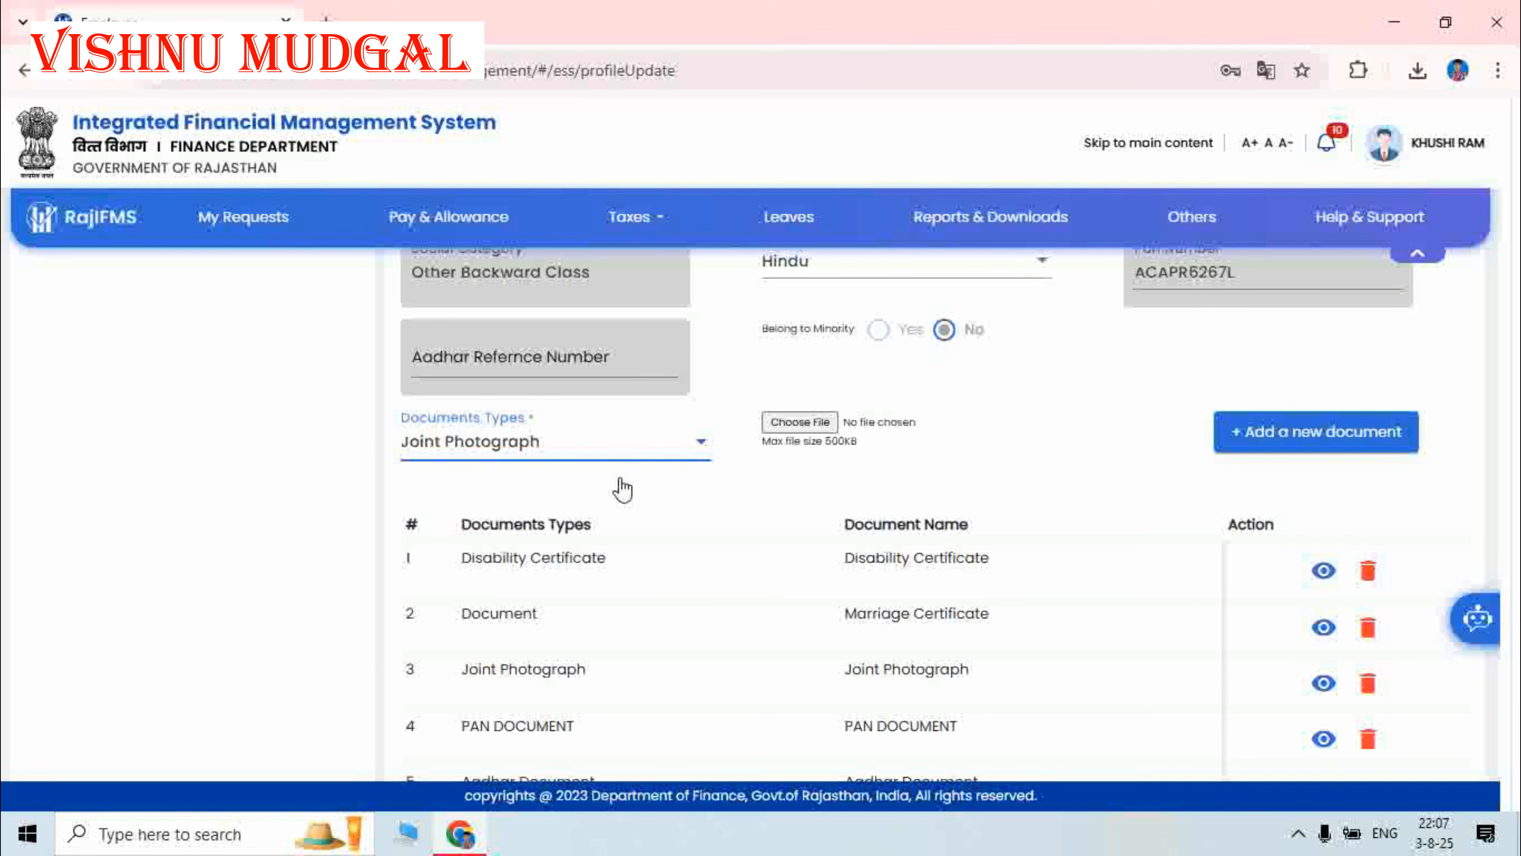
{"action": "left_click", "coordinate": [626, 460]}
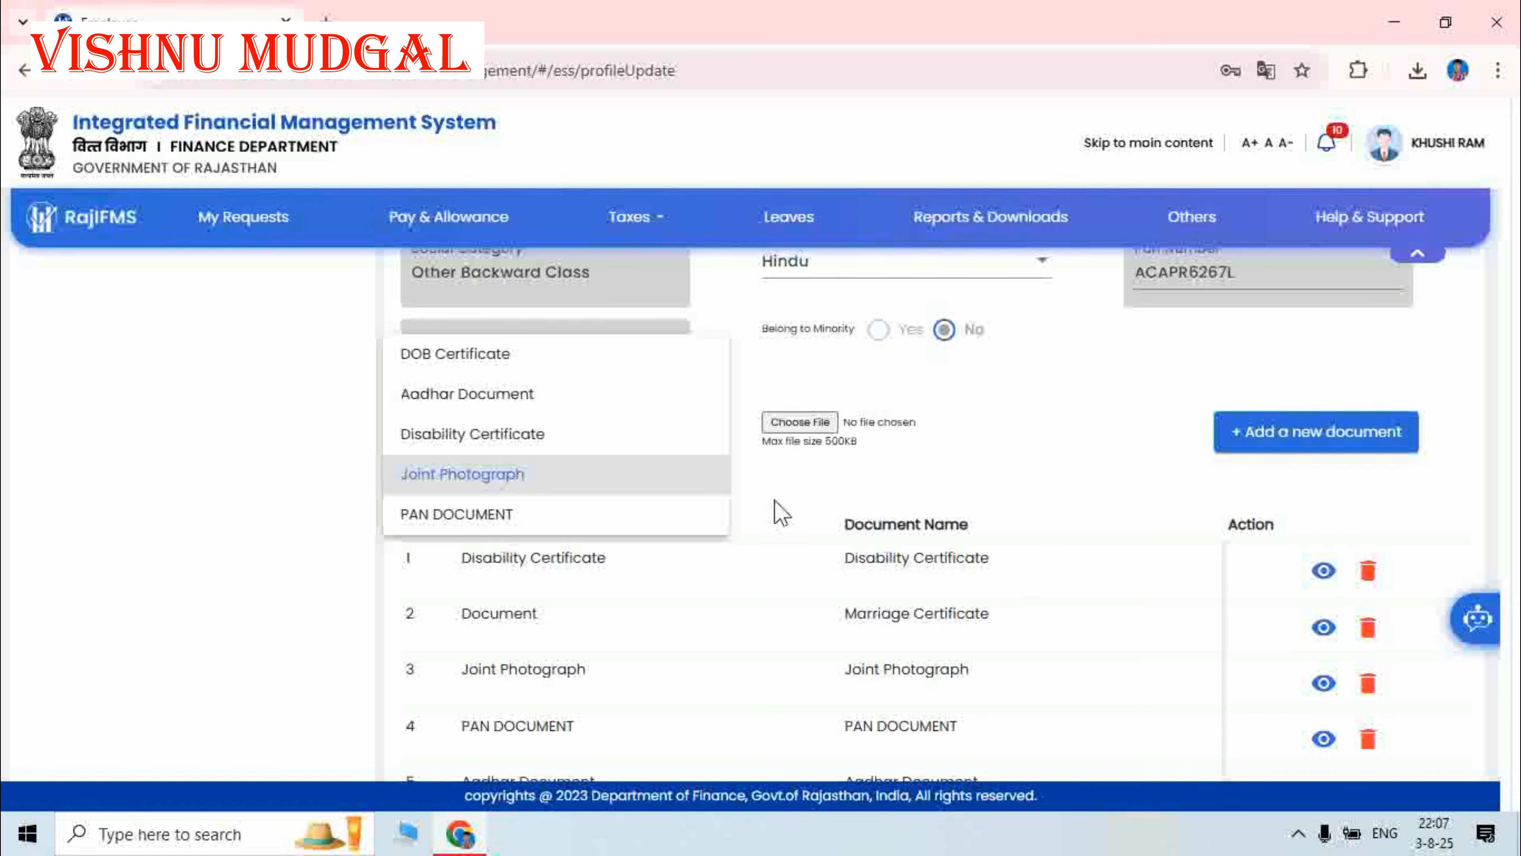
{"action": "left_click", "coordinate": [682, 527]}
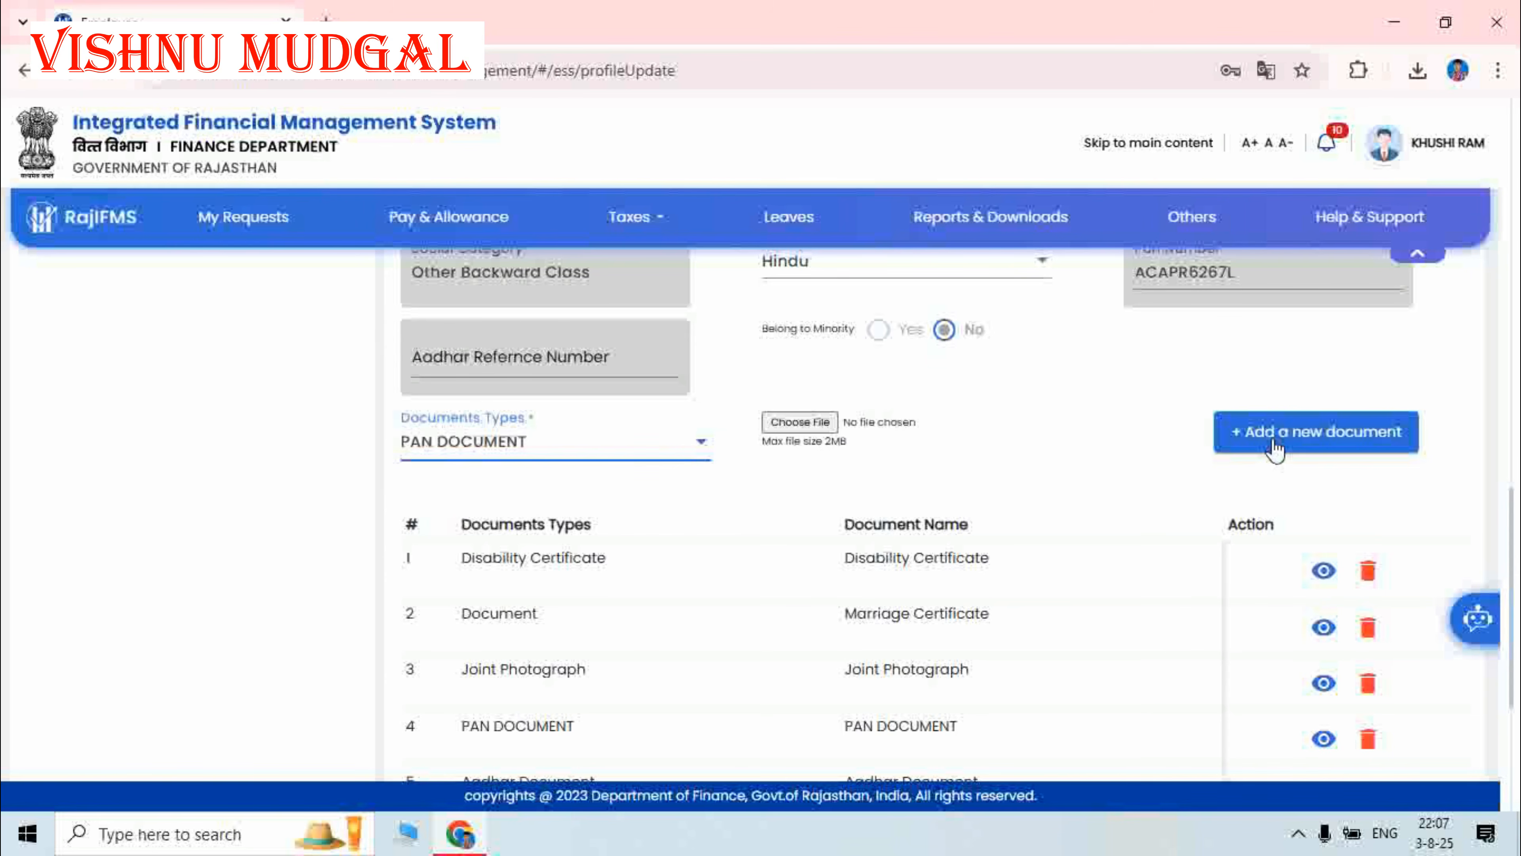
Preview the attached joint photograph IMG-20250802-WA0010 (1).jpg and close the preview
{"action": "scroll", "coordinate": [974, 548], "scroll_direction": "down", "scroll_amount": 5}
{"action": "scroll", "coordinate": [968, 527], "scroll_direction": "up", "scroll_amount": 4}
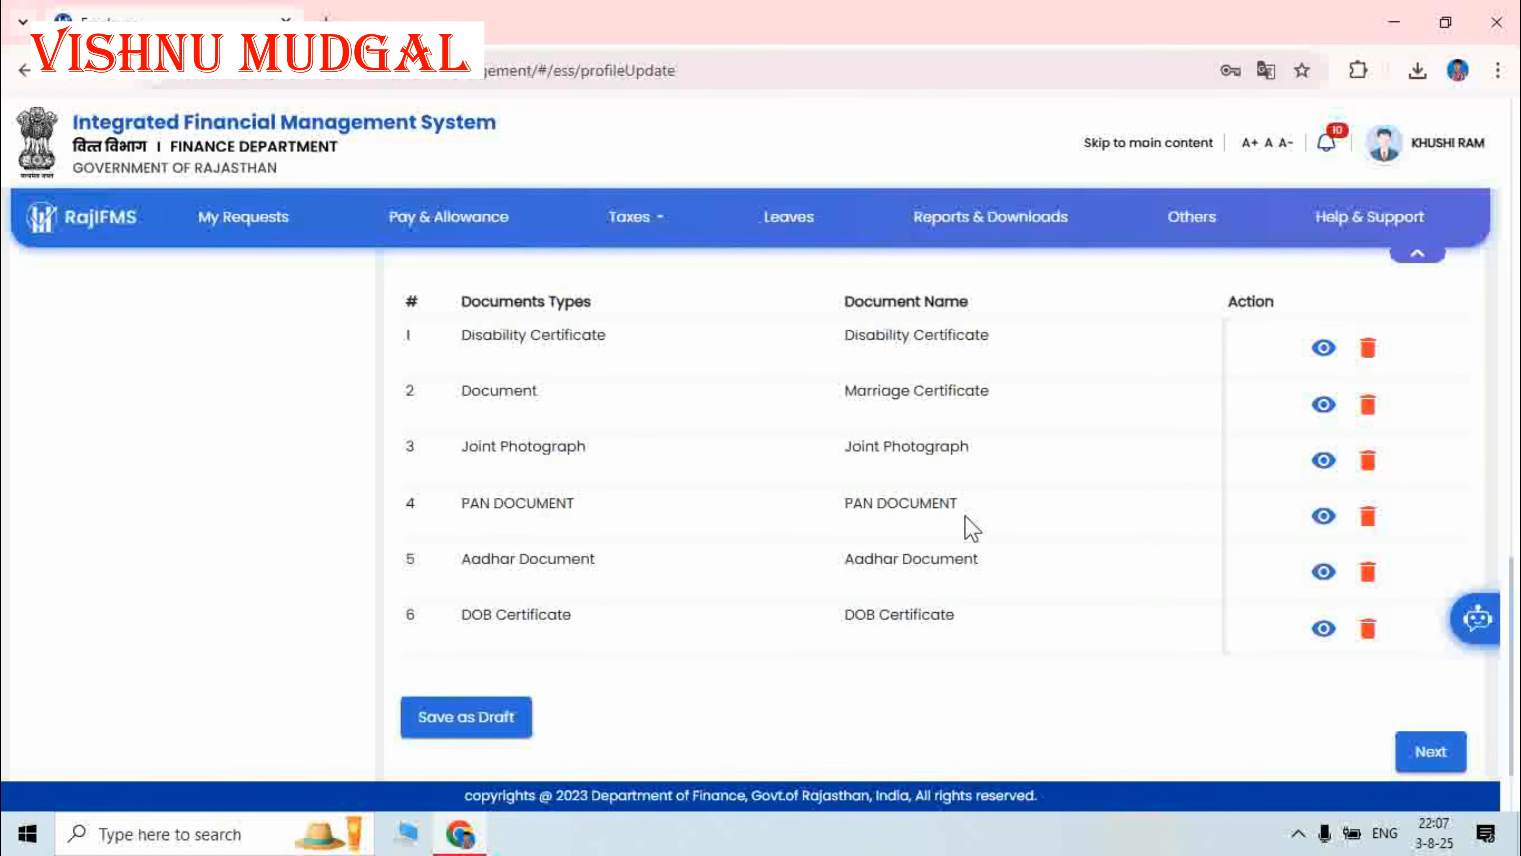
{"action": "scroll", "coordinate": [805, 506], "scroll_direction": "up", "scroll_amount": 2}
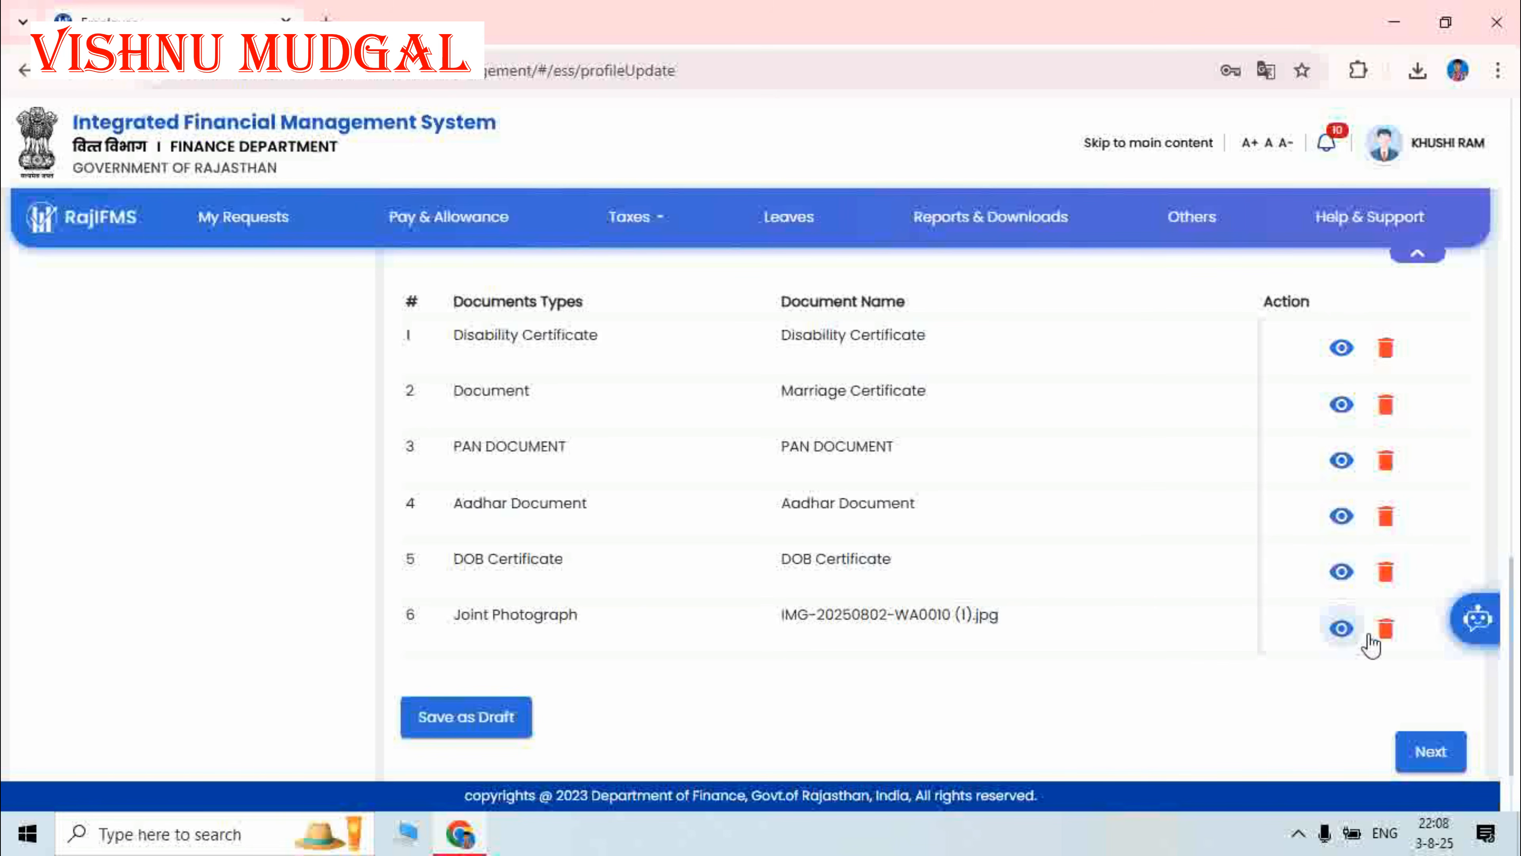
{"action": "left_click", "coordinate": [1341, 629]}
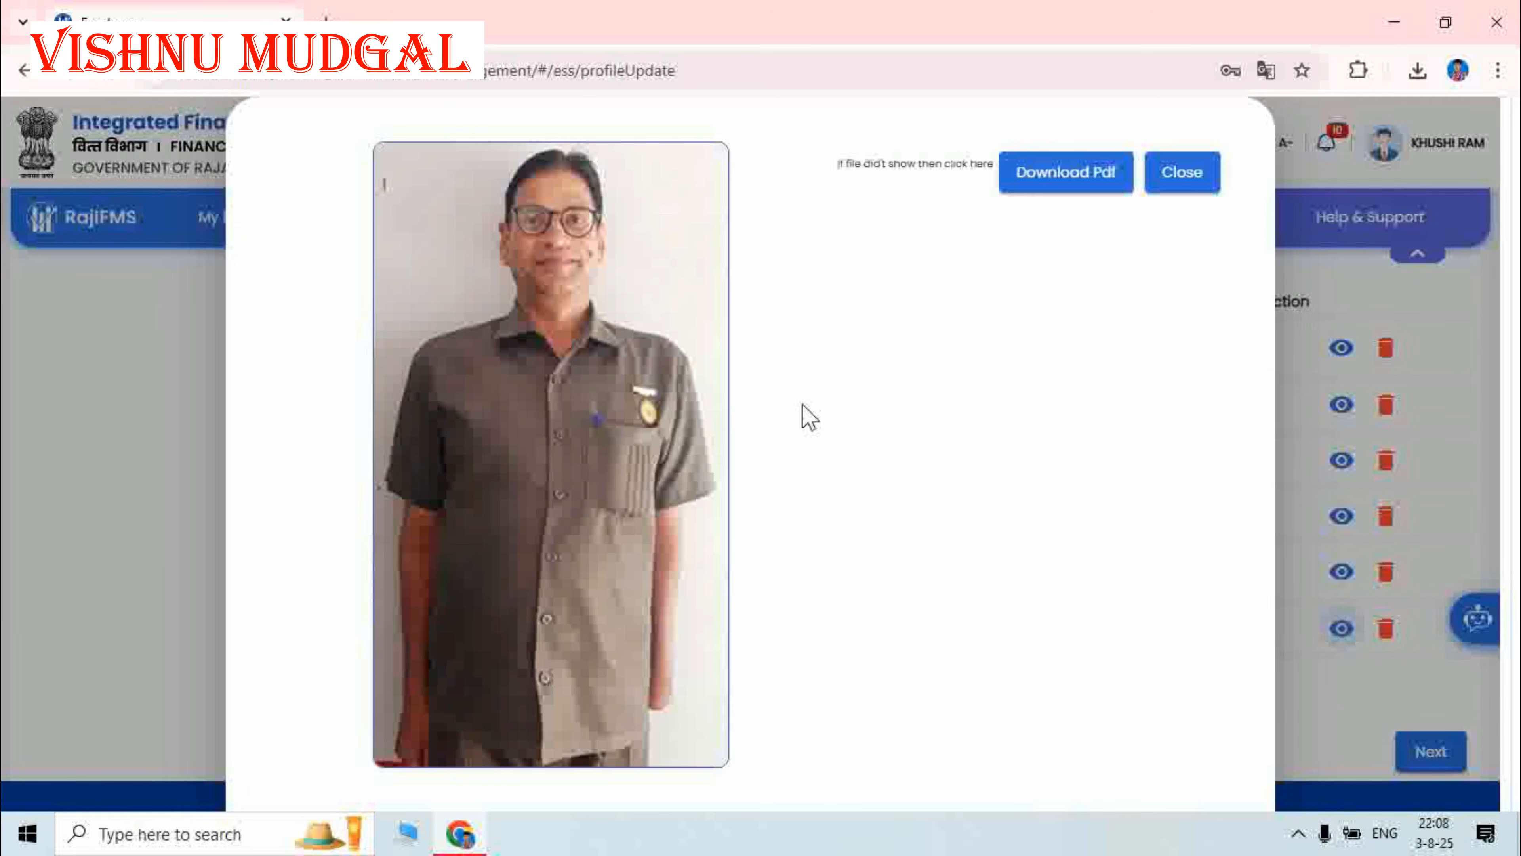
{"action": "left_click", "coordinate": [1183, 186]}
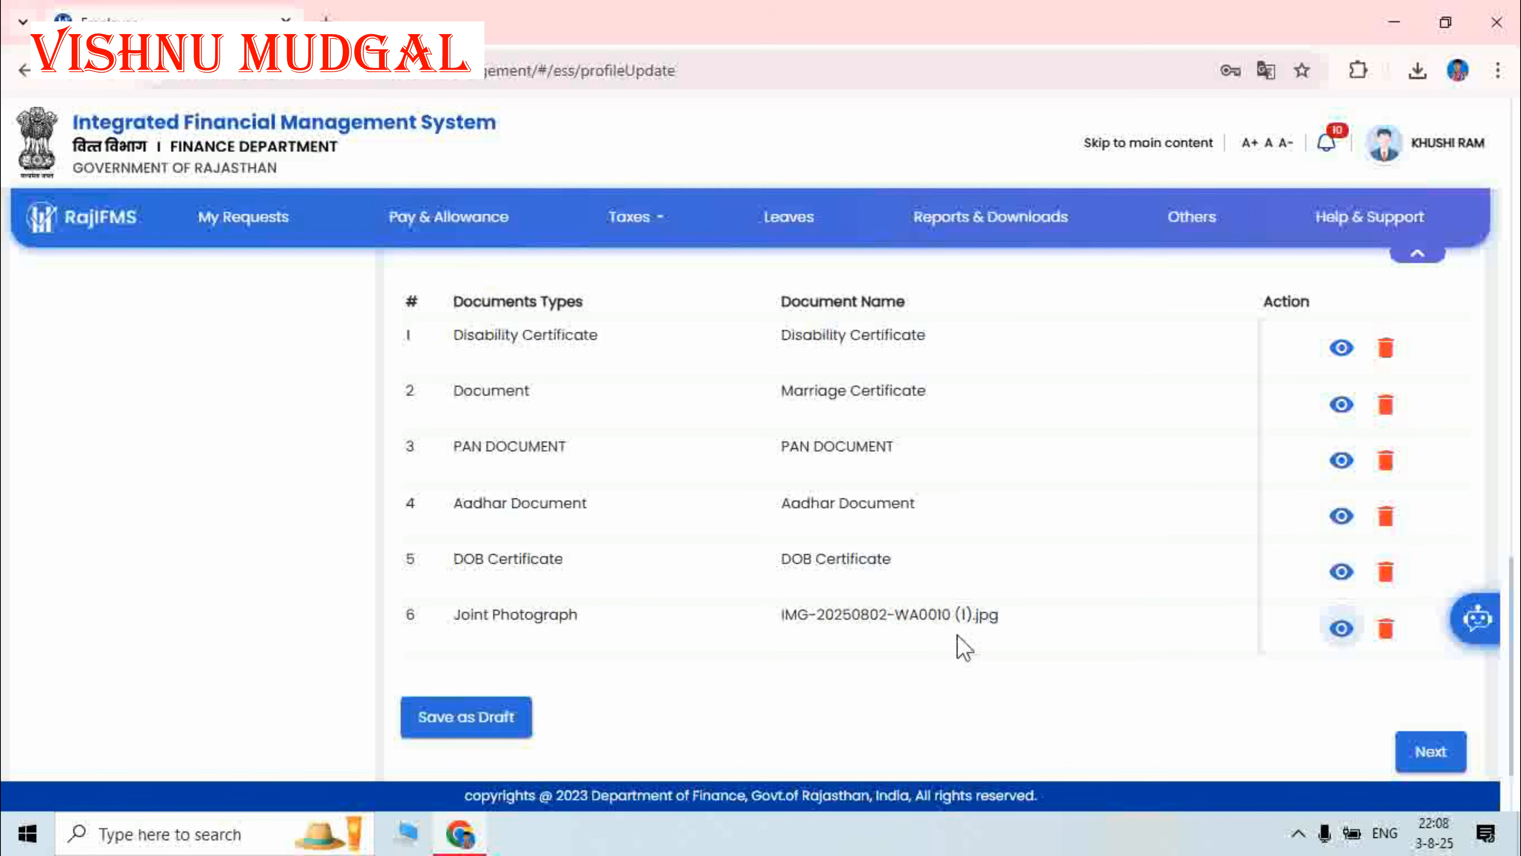
Save the personal details as a draft and continue to the employee service details
{"action": "left_click", "coordinate": [470, 726]}
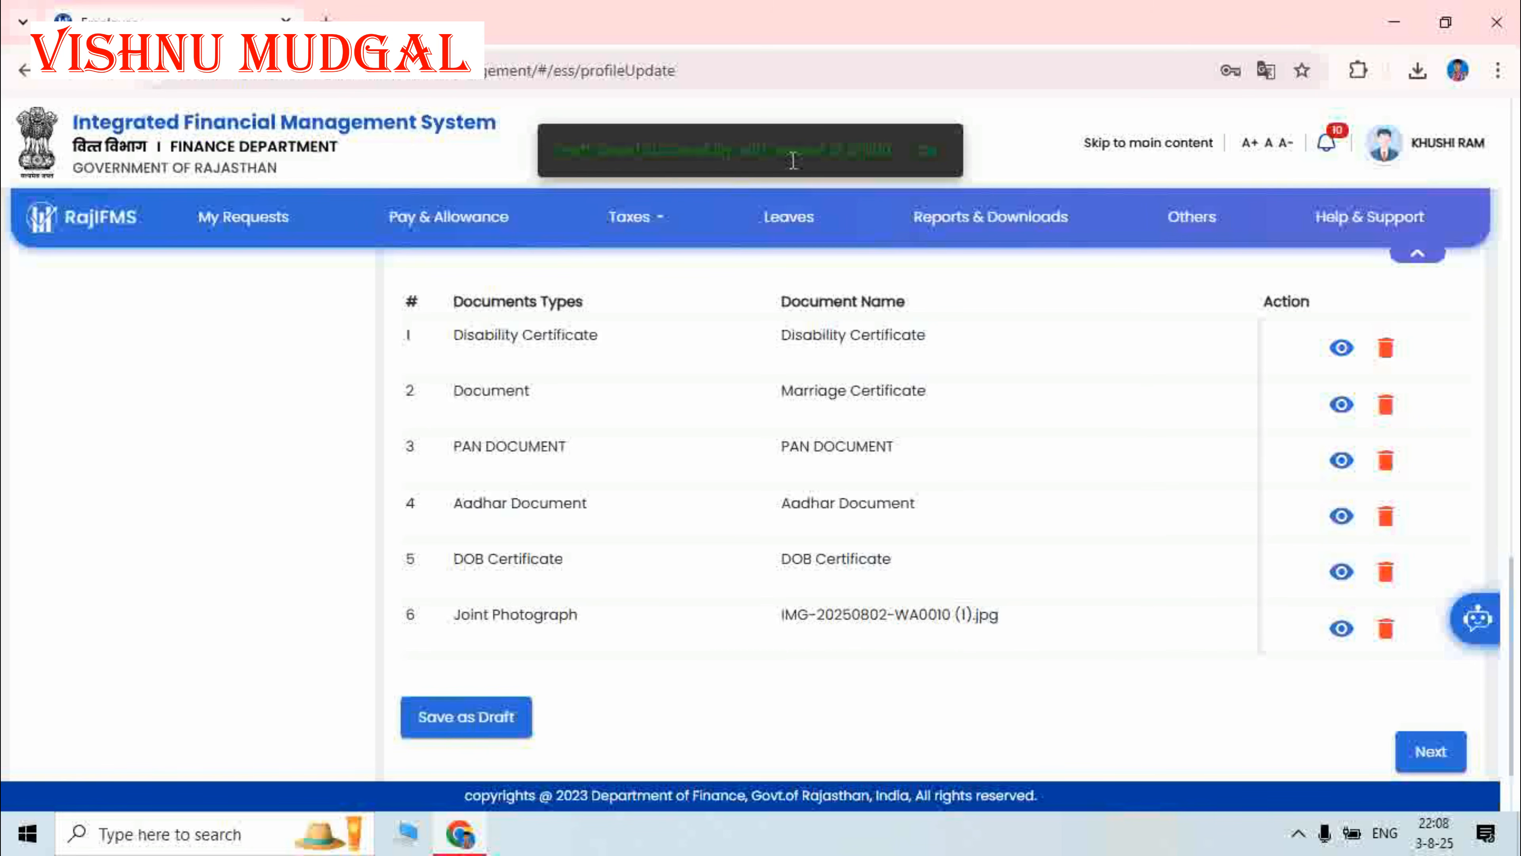
{"action": "left_click", "coordinate": [932, 162]}
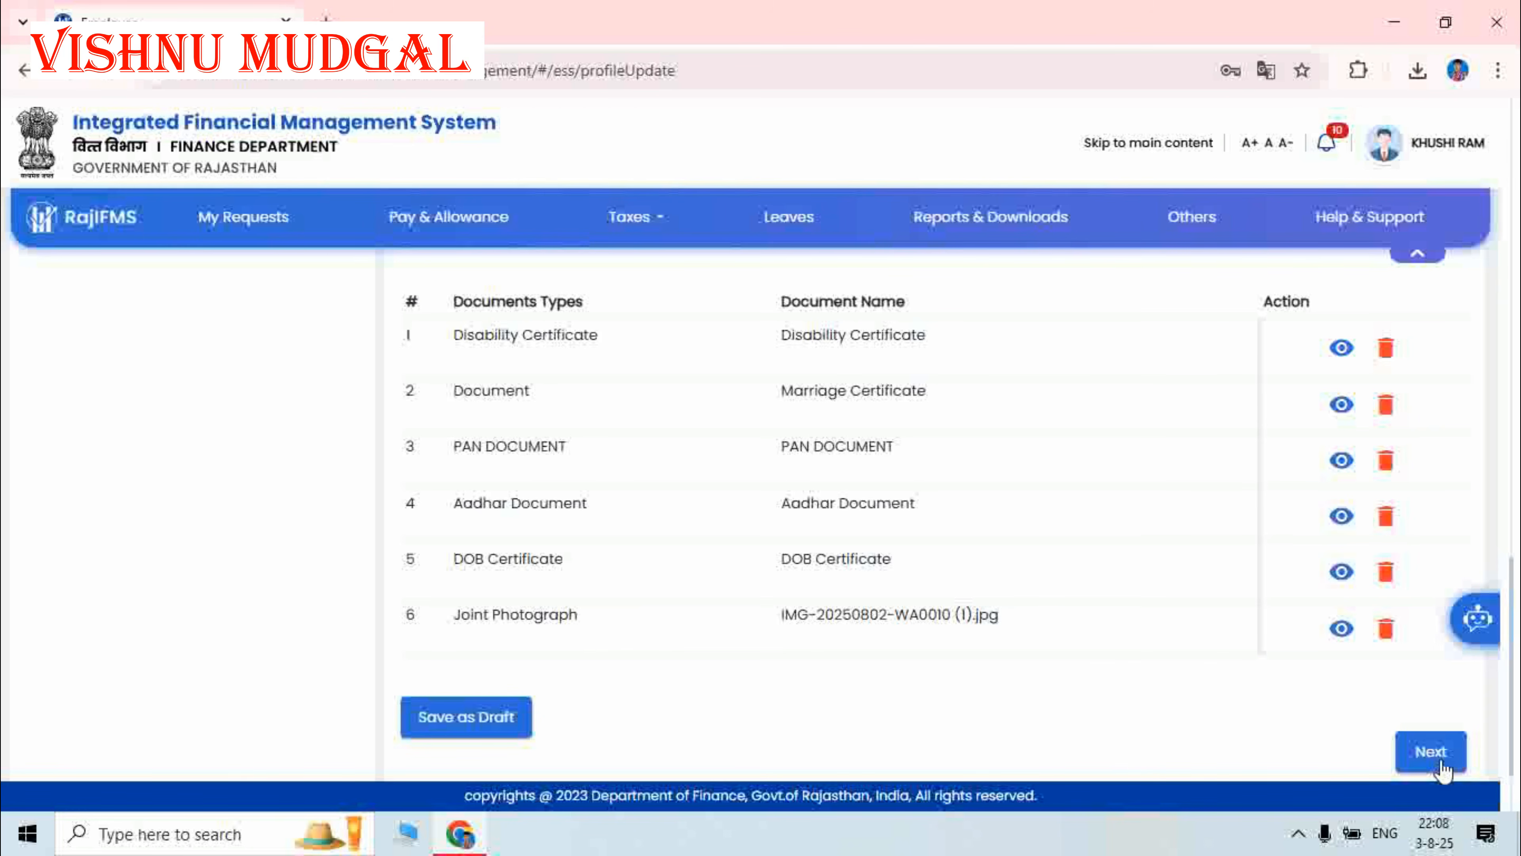
{"action": "left_click", "coordinate": [1430, 753]}
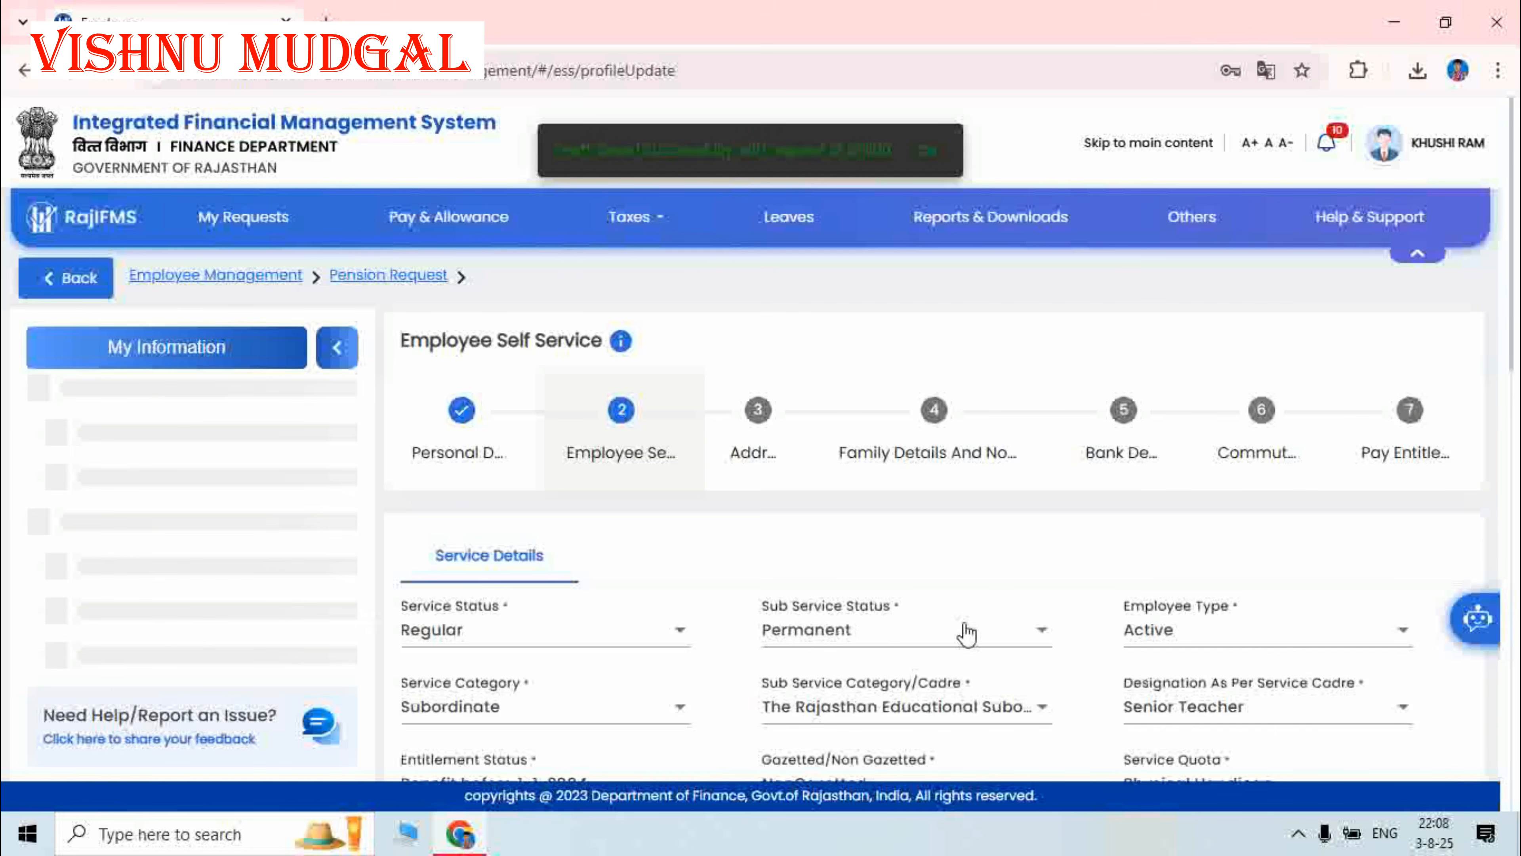
{"action": "scroll", "coordinate": [967, 634], "scroll_direction": "down", "scroll_amount": 3}
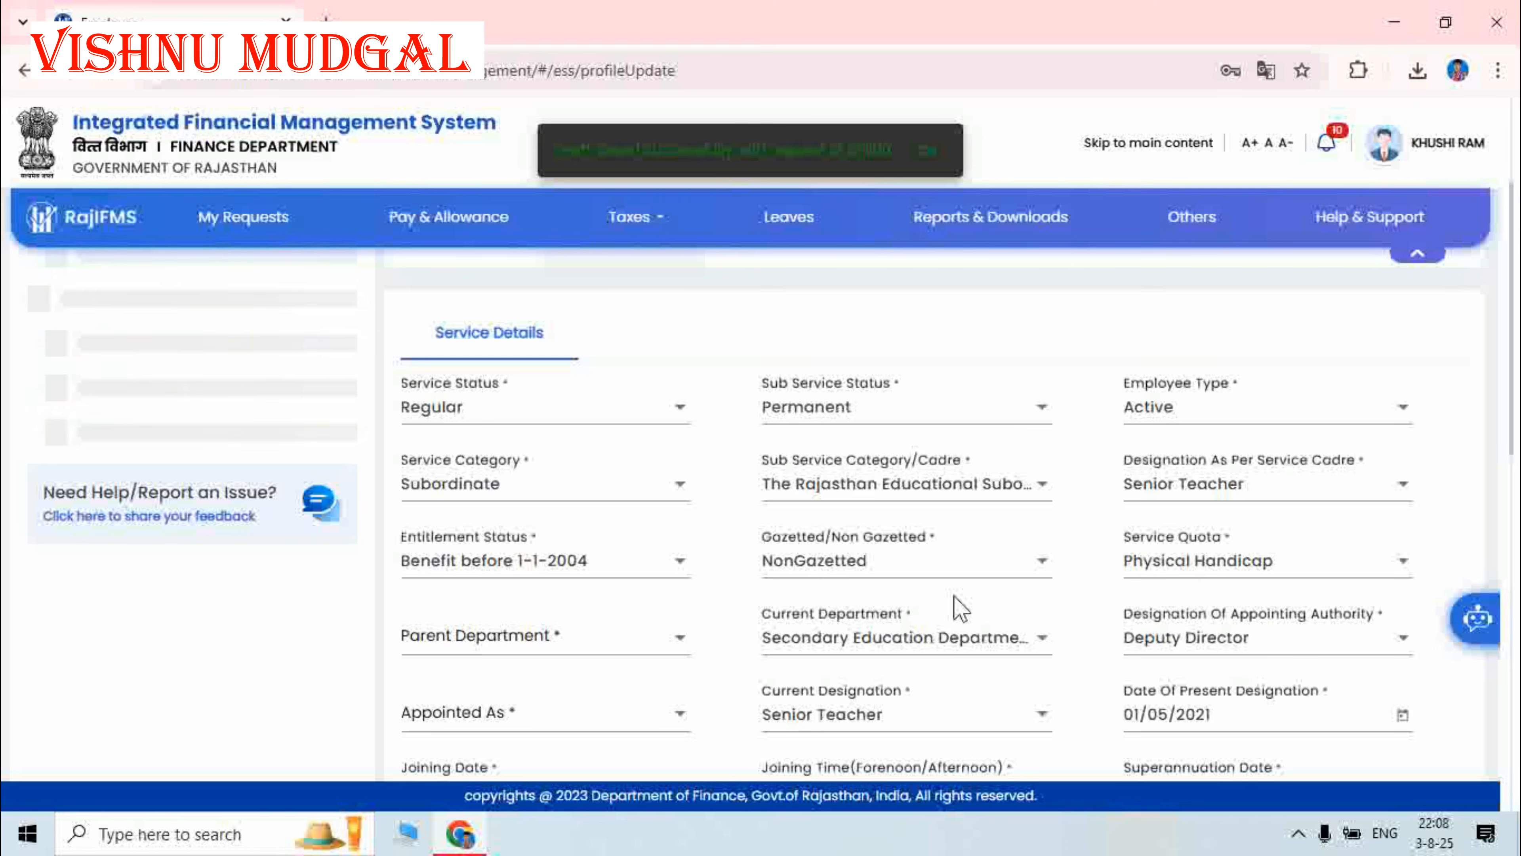
{"action": "scroll", "coordinate": [957, 606], "scroll_direction": "down", "scroll_amount": 2}
{"action": "scroll", "coordinate": [906, 530], "scroll_direction": "up", "scroll_amount": 2}
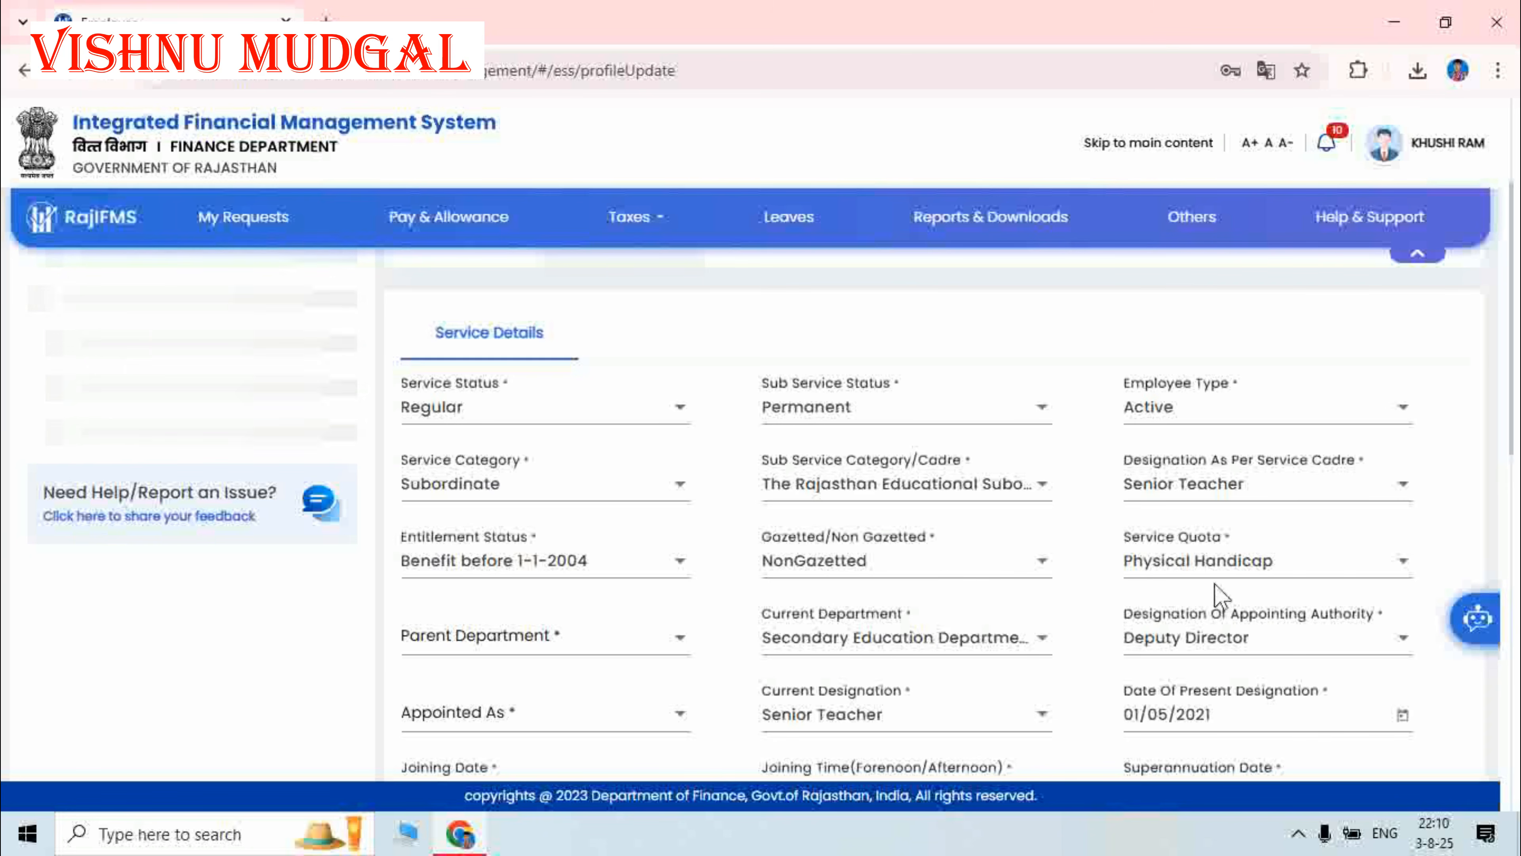
Set the parent department to Education Department (General Branch) and Appointed As to Teacher Grade- - III in the service details
{"action": "scroll", "coordinate": [937, 537], "scroll_direction": "down", "scroll_amount": 3}
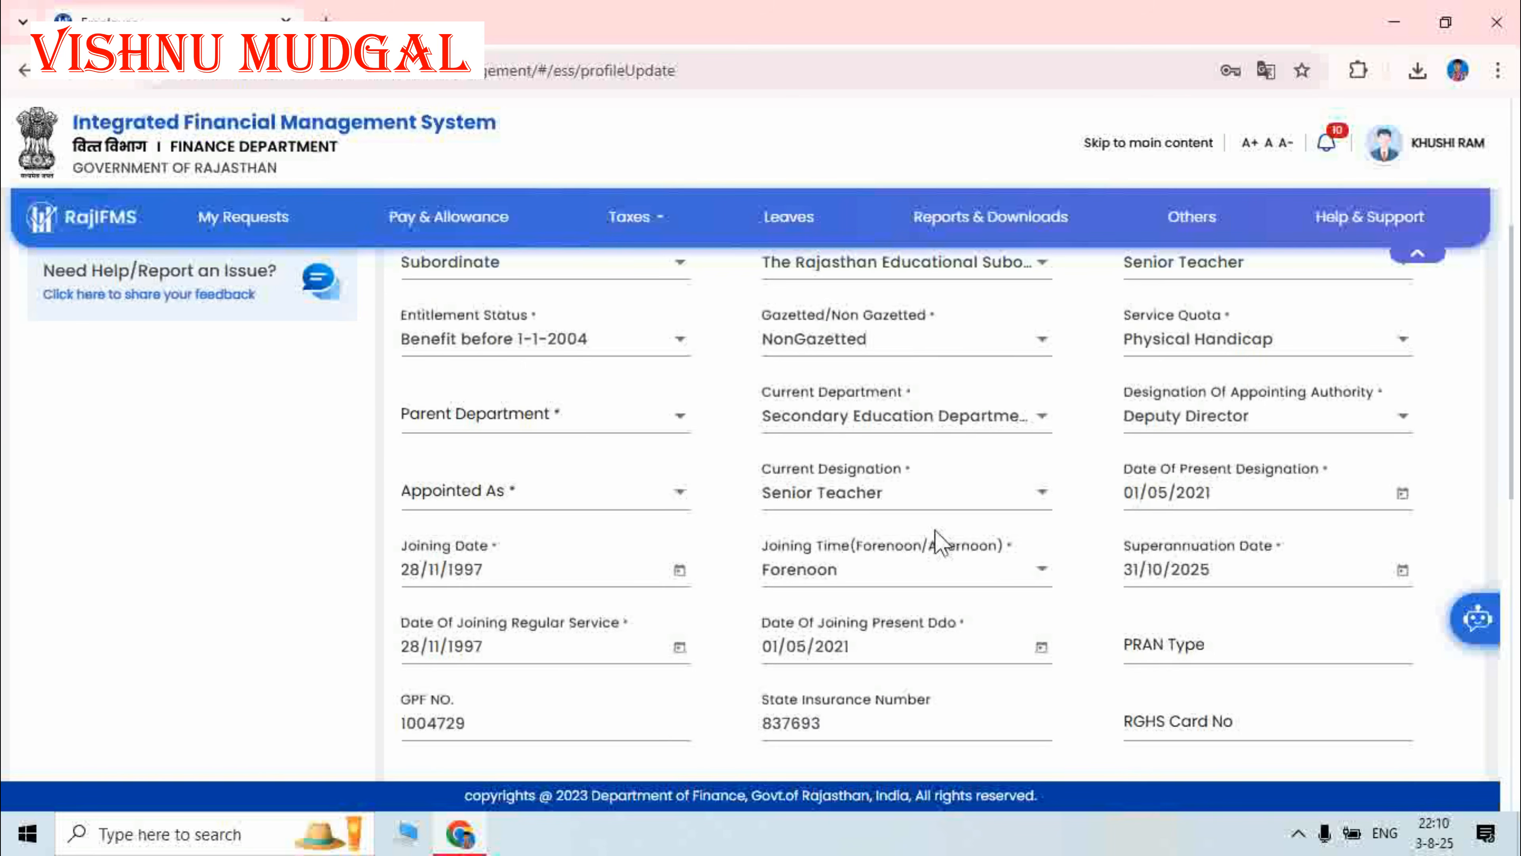
{"action": "left_click", "coordinate": [580, 427]}
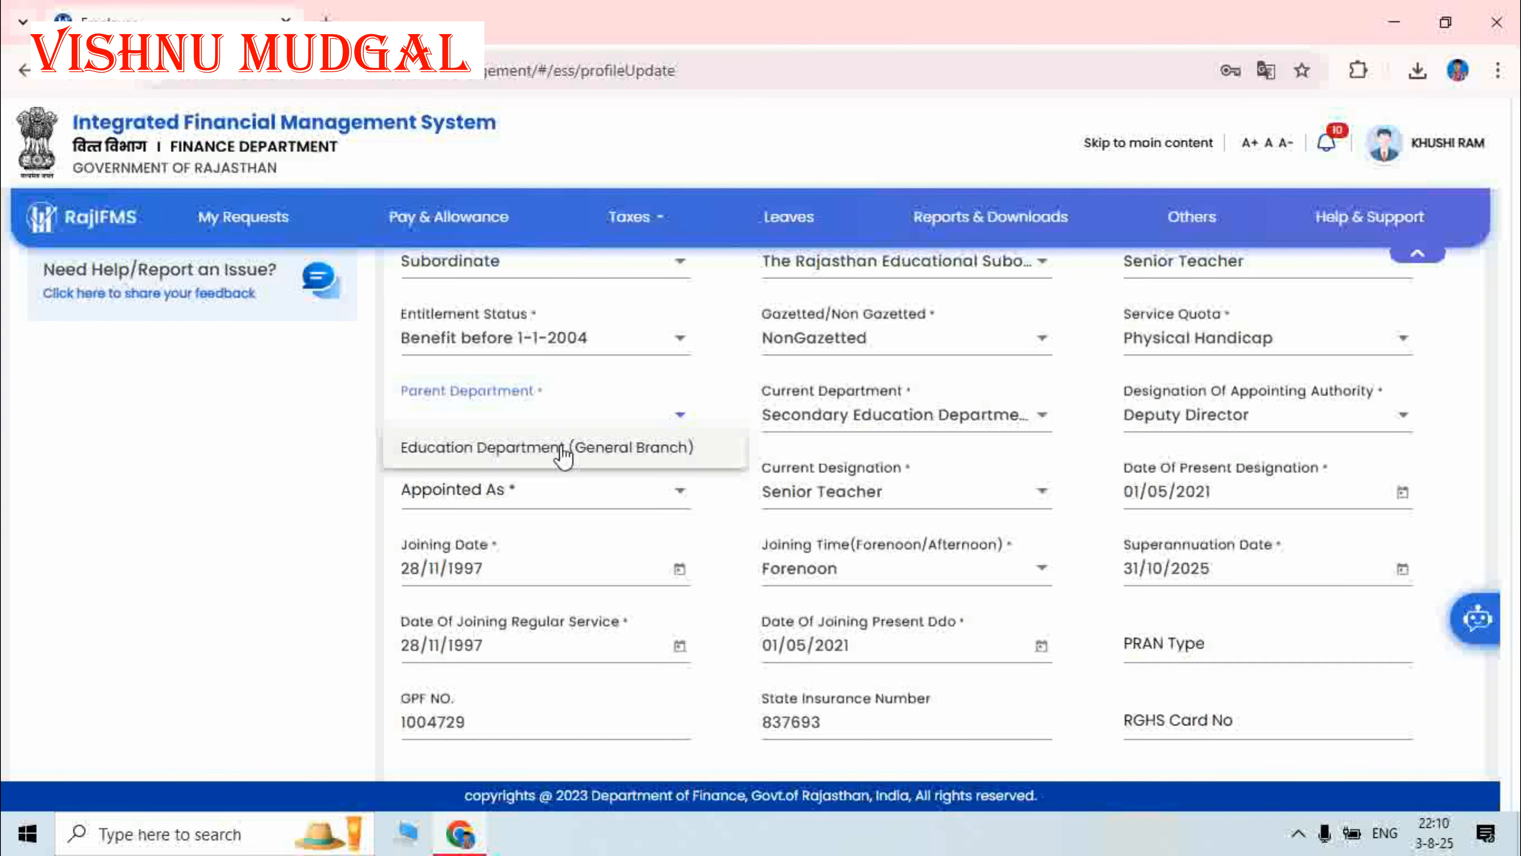
{"action": "left_click", "coordinate": [567, 460]}
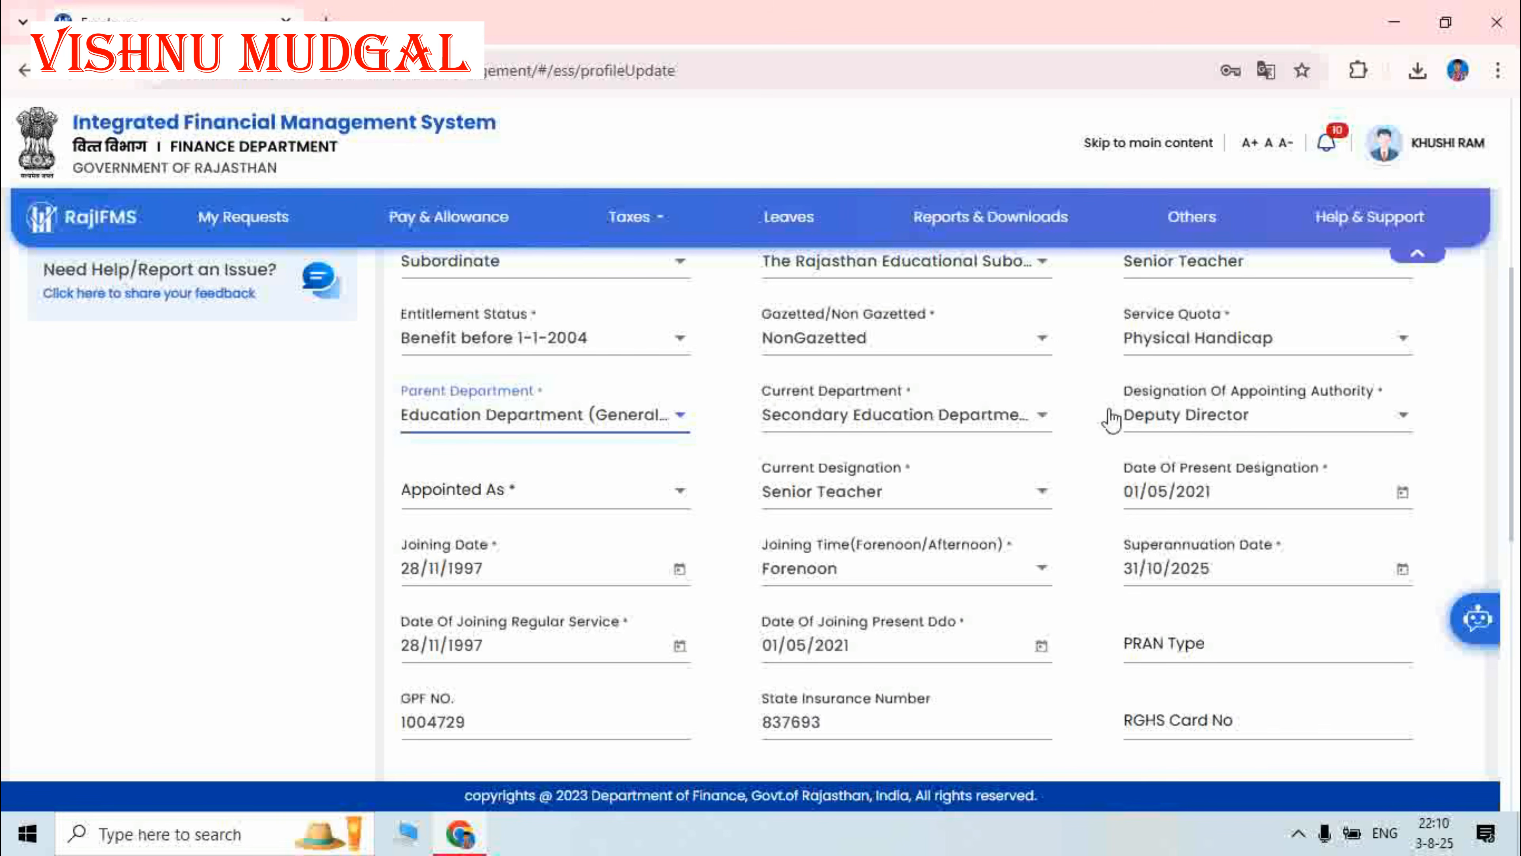
{"action": "left_click", "coordinate": [575, 510]}
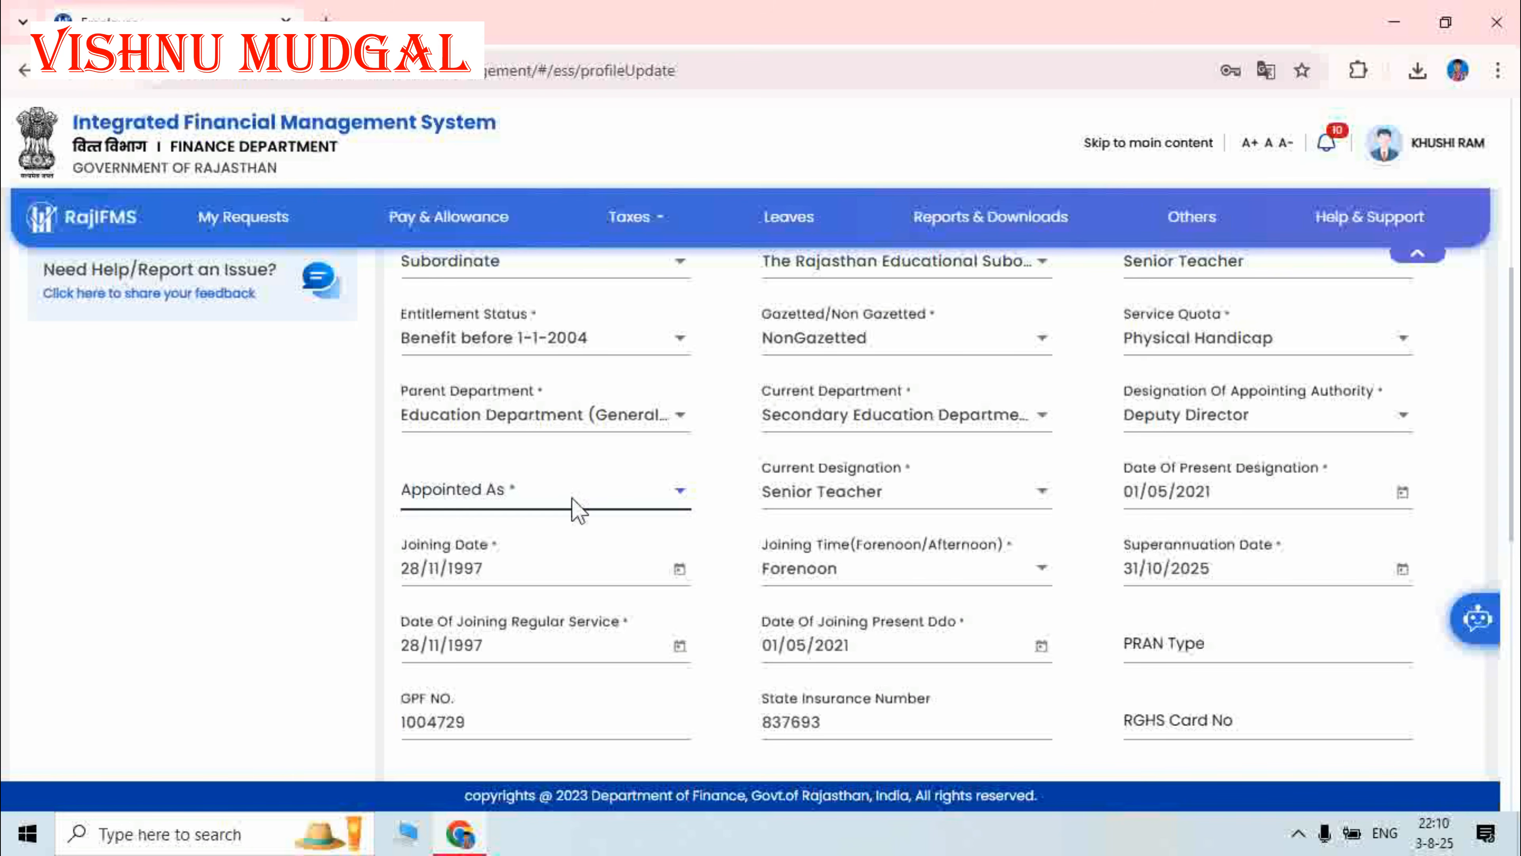
{"action": "left_click", "coordinate": [582, 505]}
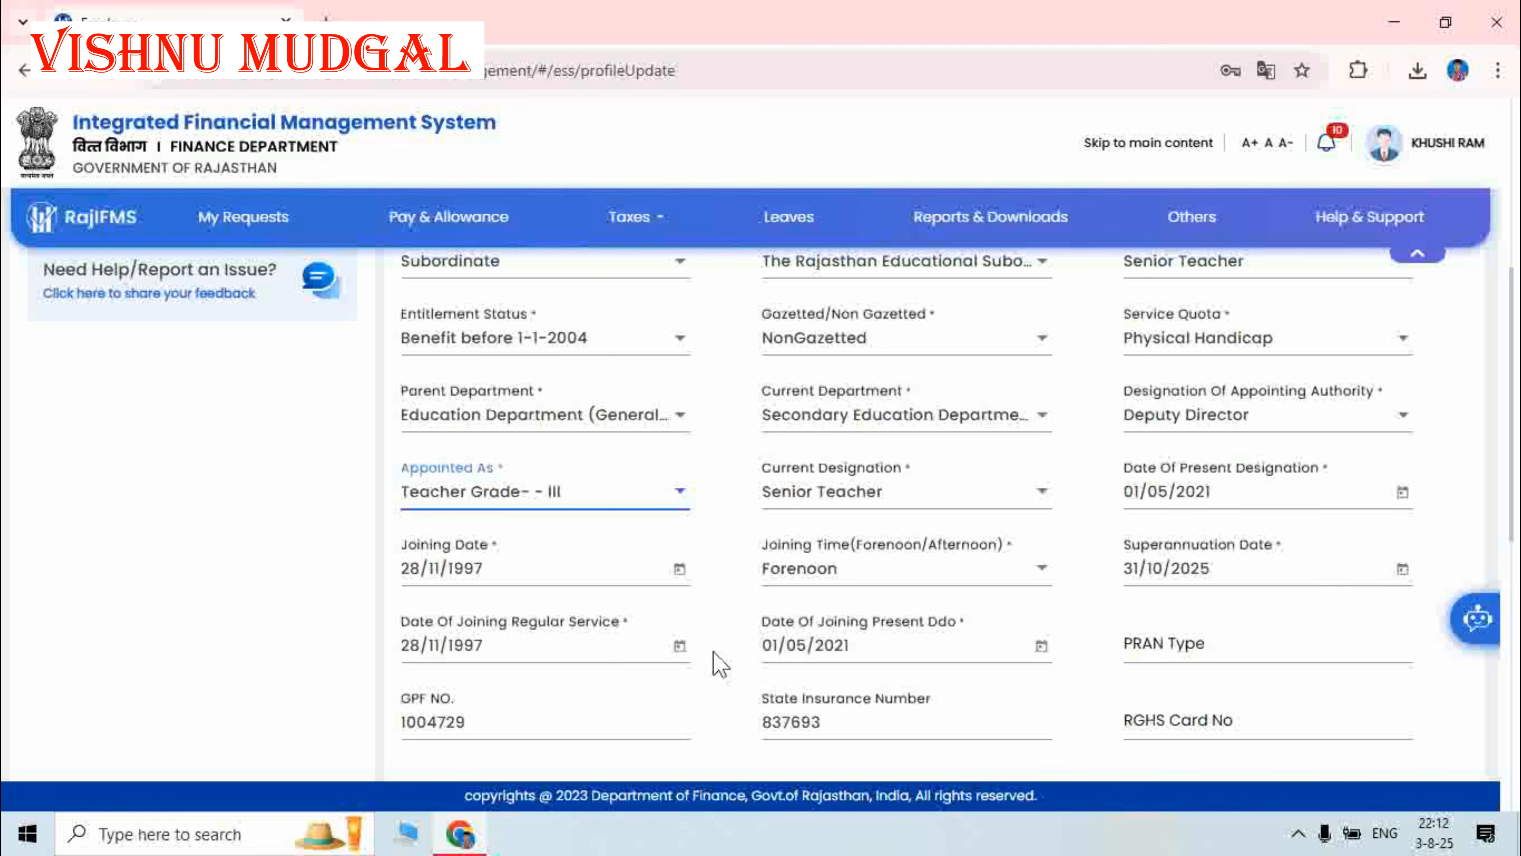
Set the date of joining regular service to 28/11/1999 and answer No to the ex-serviceman question
{"action": "scroll", "coordinate": [1042, 600], "scroll_direction": "down", "scroll_amount": 3}
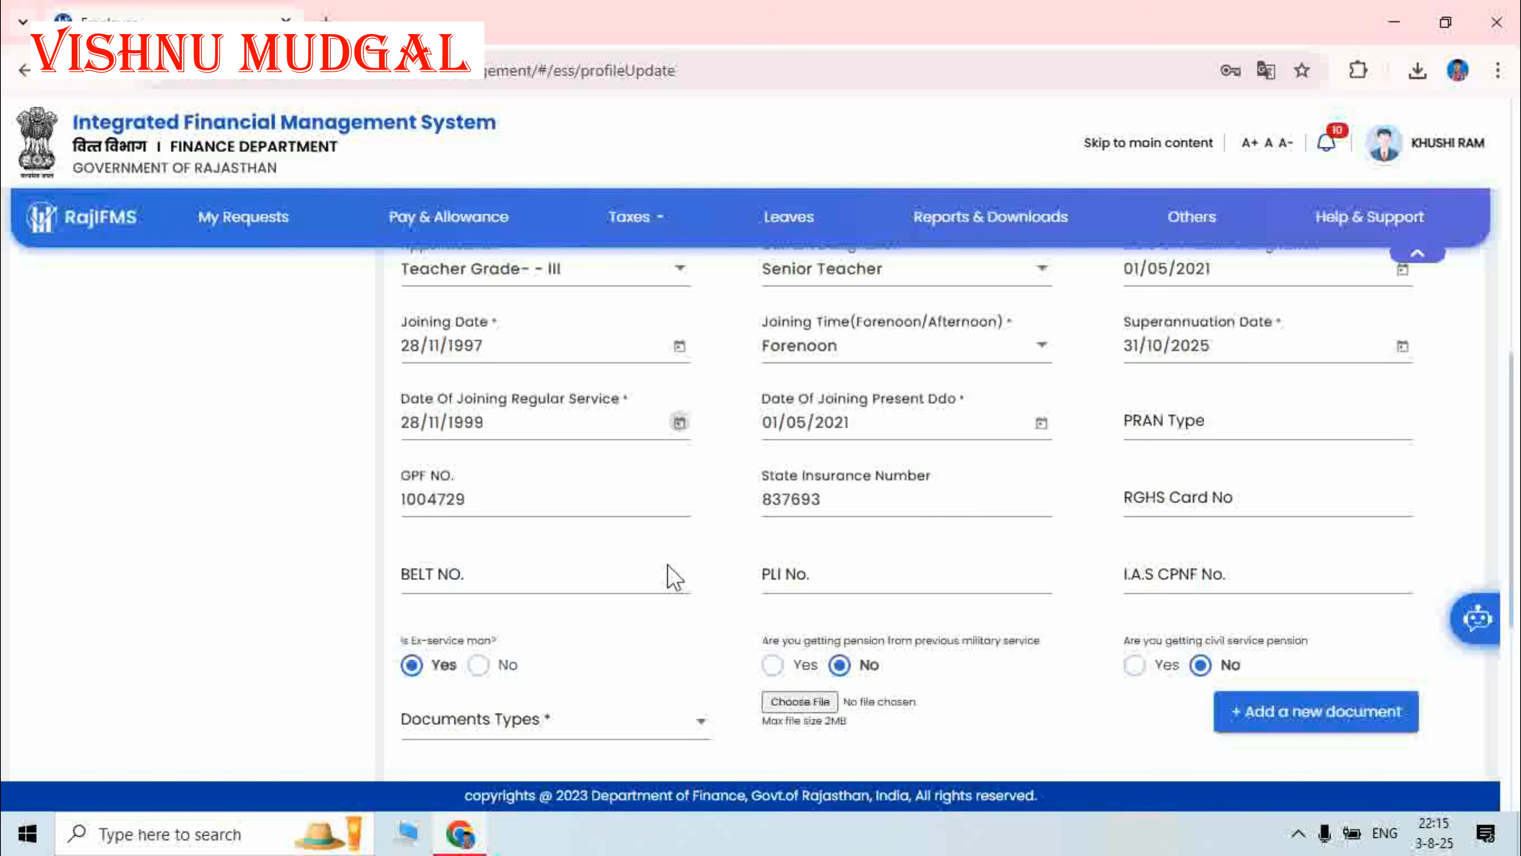
{"action": "scroll", "coordinate": [659, 566], "scroll_direction": "down", "scroll_amount": 3}
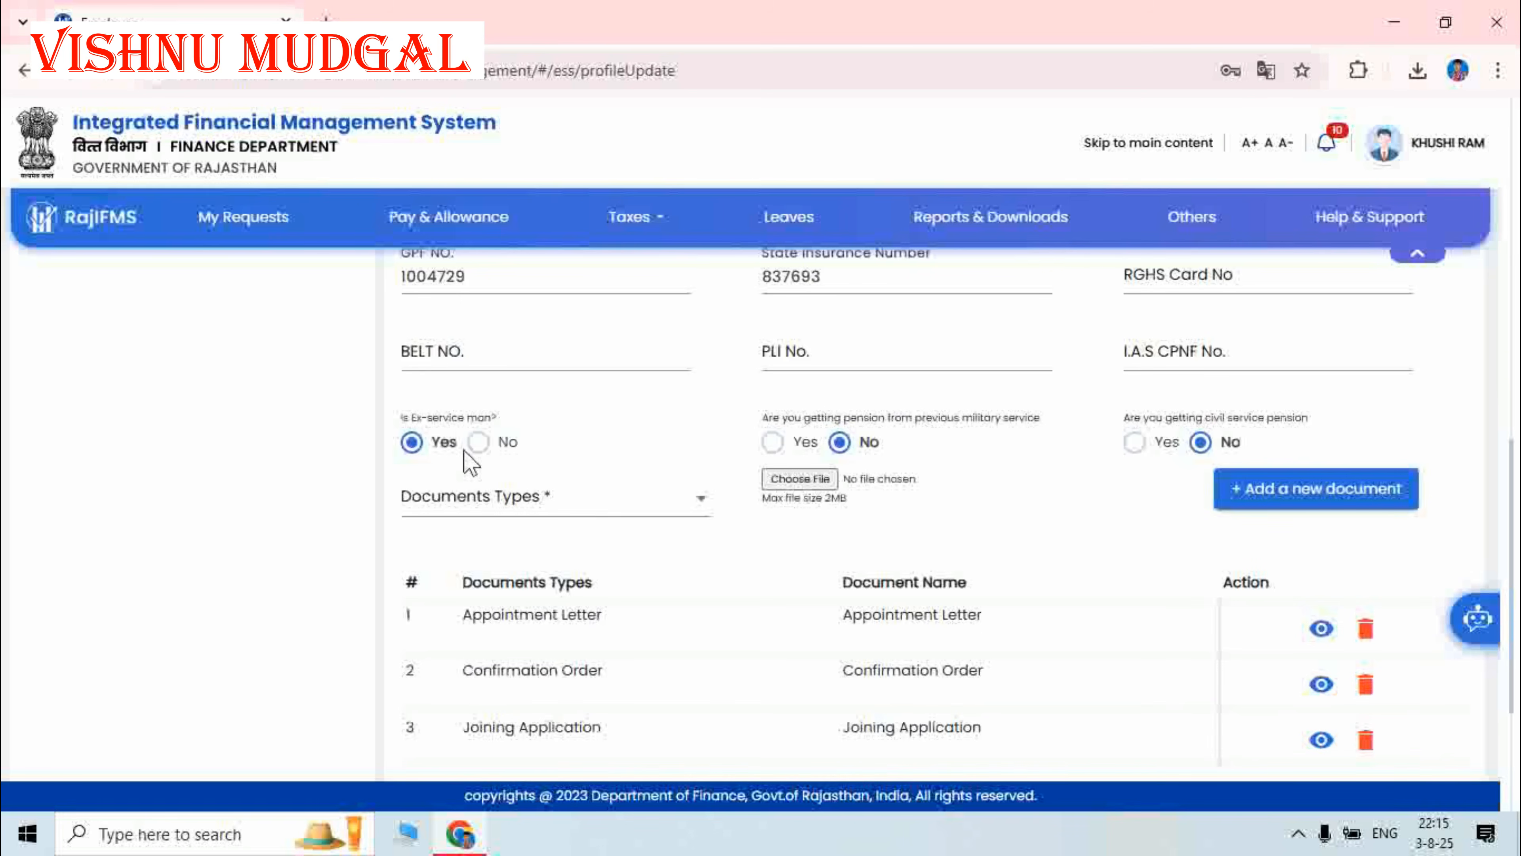
{"action": "left_click", "coordinate": [478, 443]}
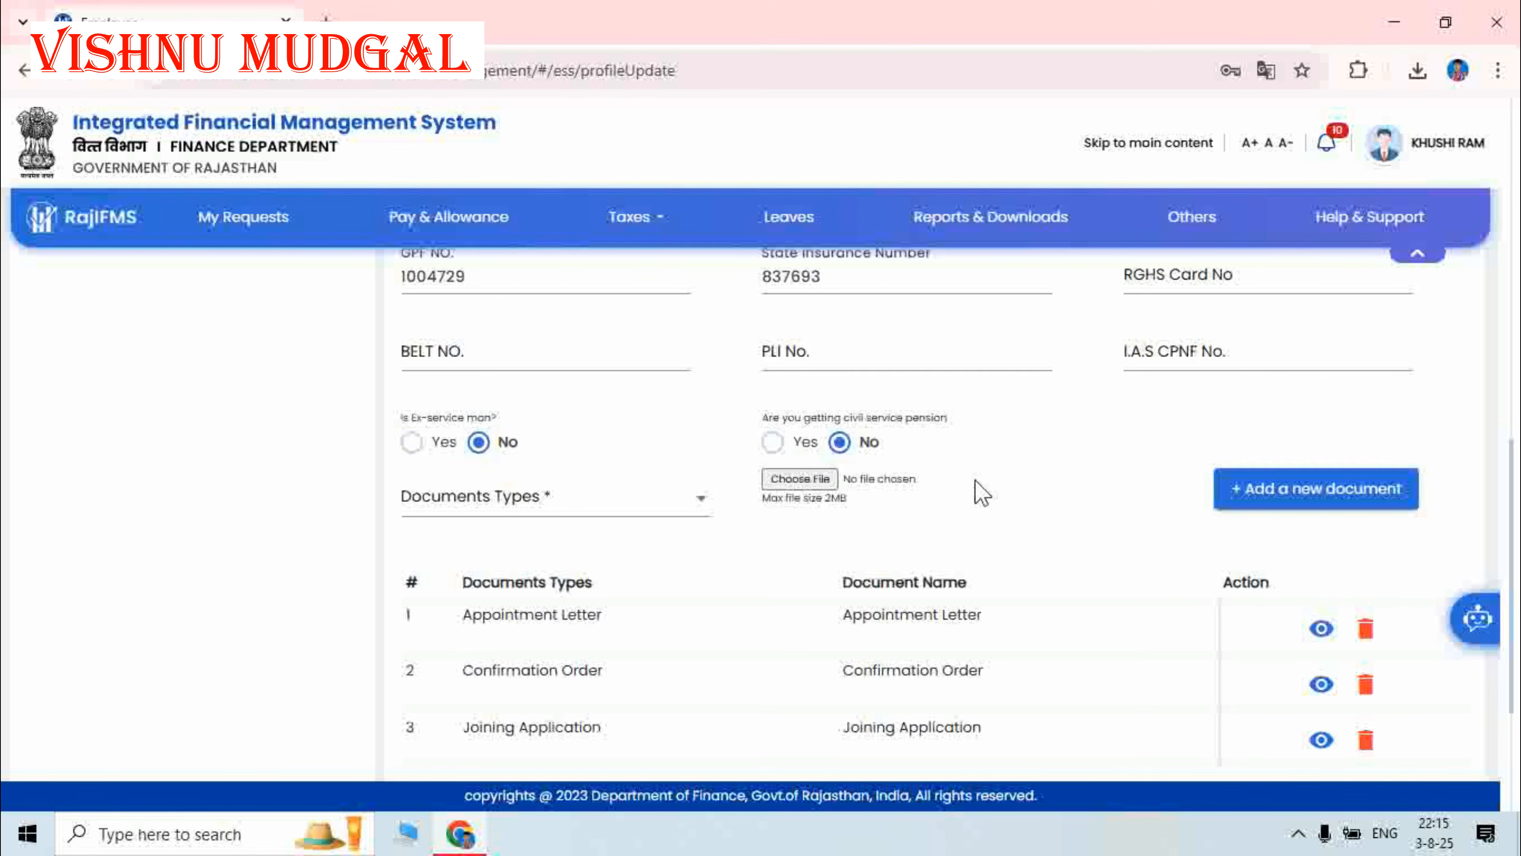
Check which document types can be uploaded for the service details against the attached documents
{"action": "scroll", "coordinate": [954, 474], "scroll_direction": "down", "scroll_amount": 2}
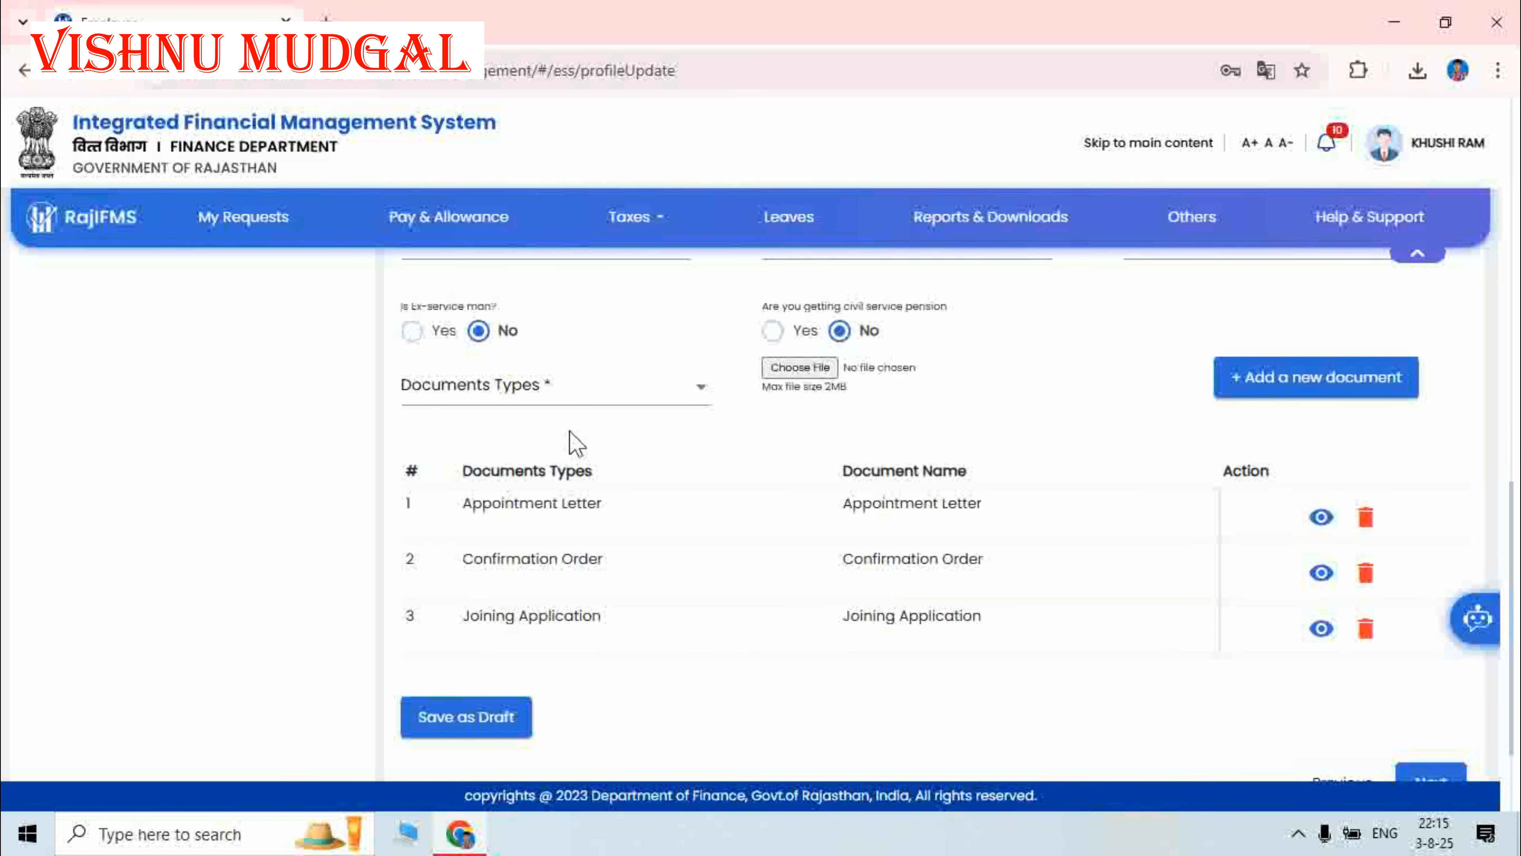
{"action": "left_click", "coordinate": [572, 399]}
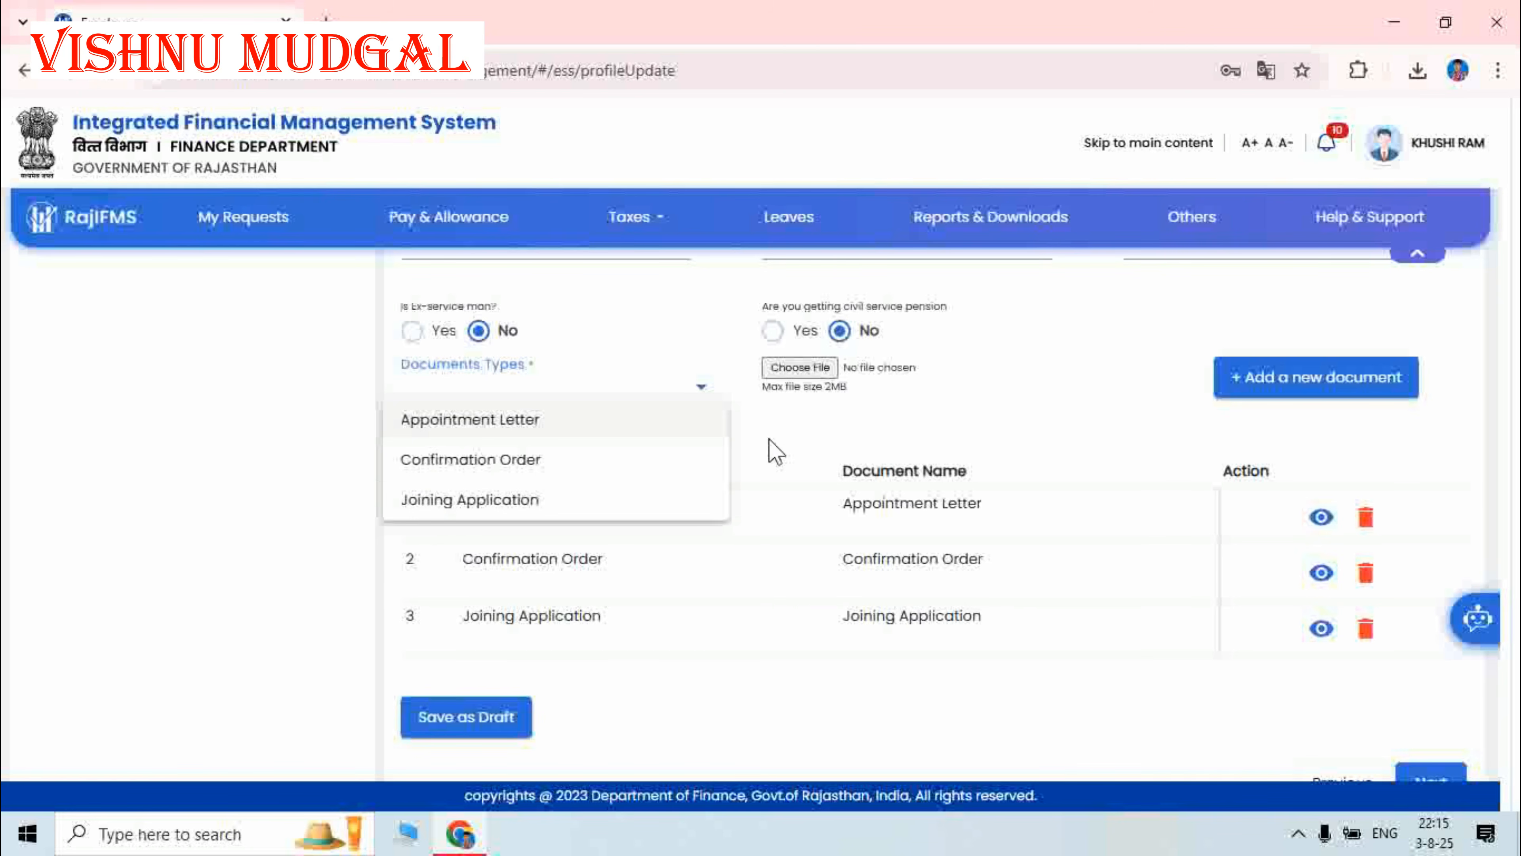
{"action": "left_click", "coordinate": [776, 452]}
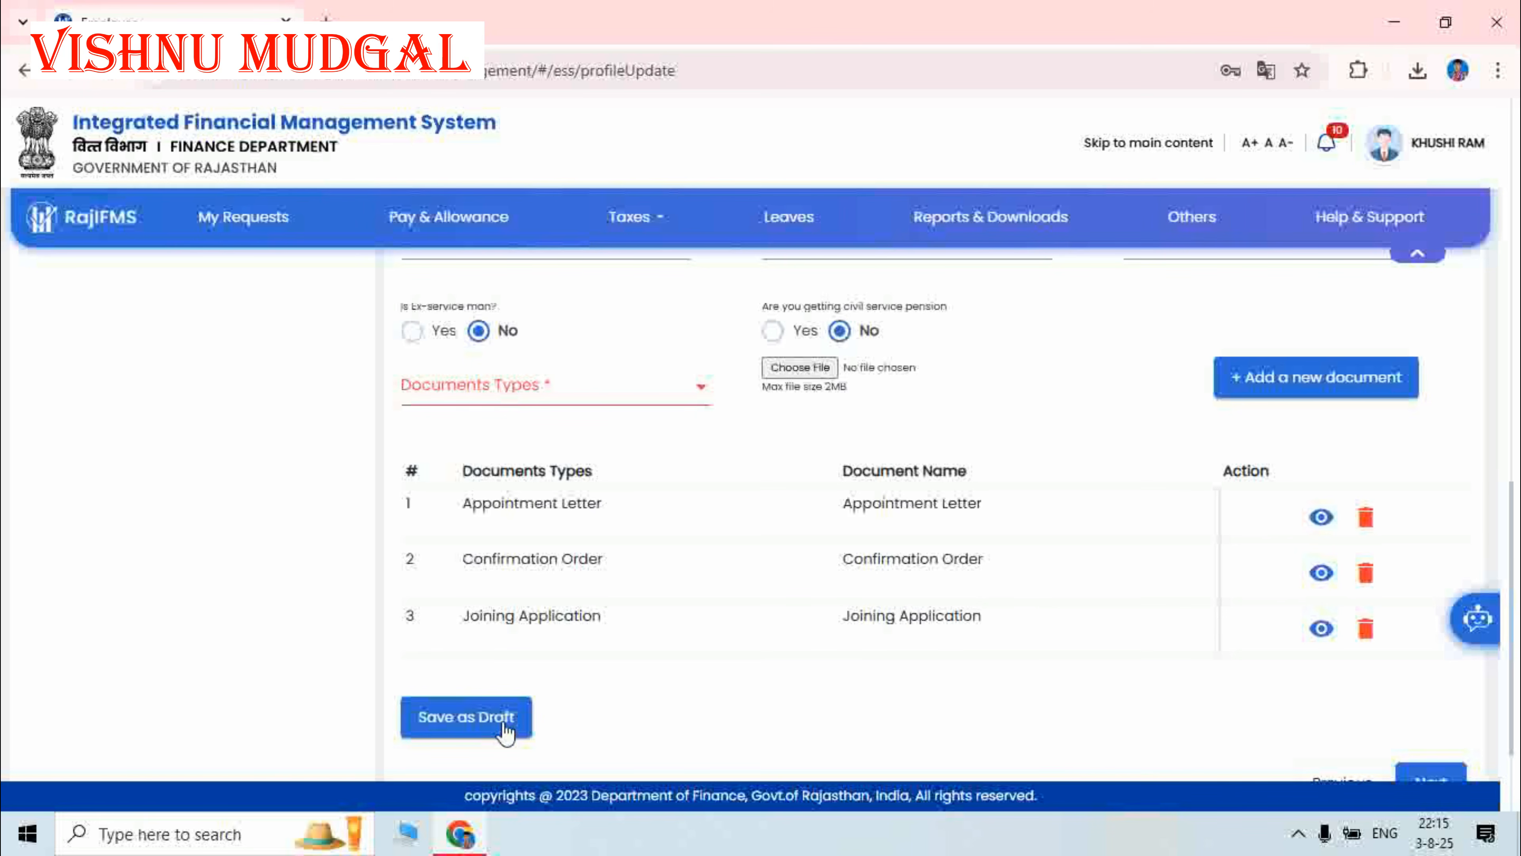
Save the employee service details as a draft and continue to the address details
{"action": "left_click", "coordinate": [469, 720]}
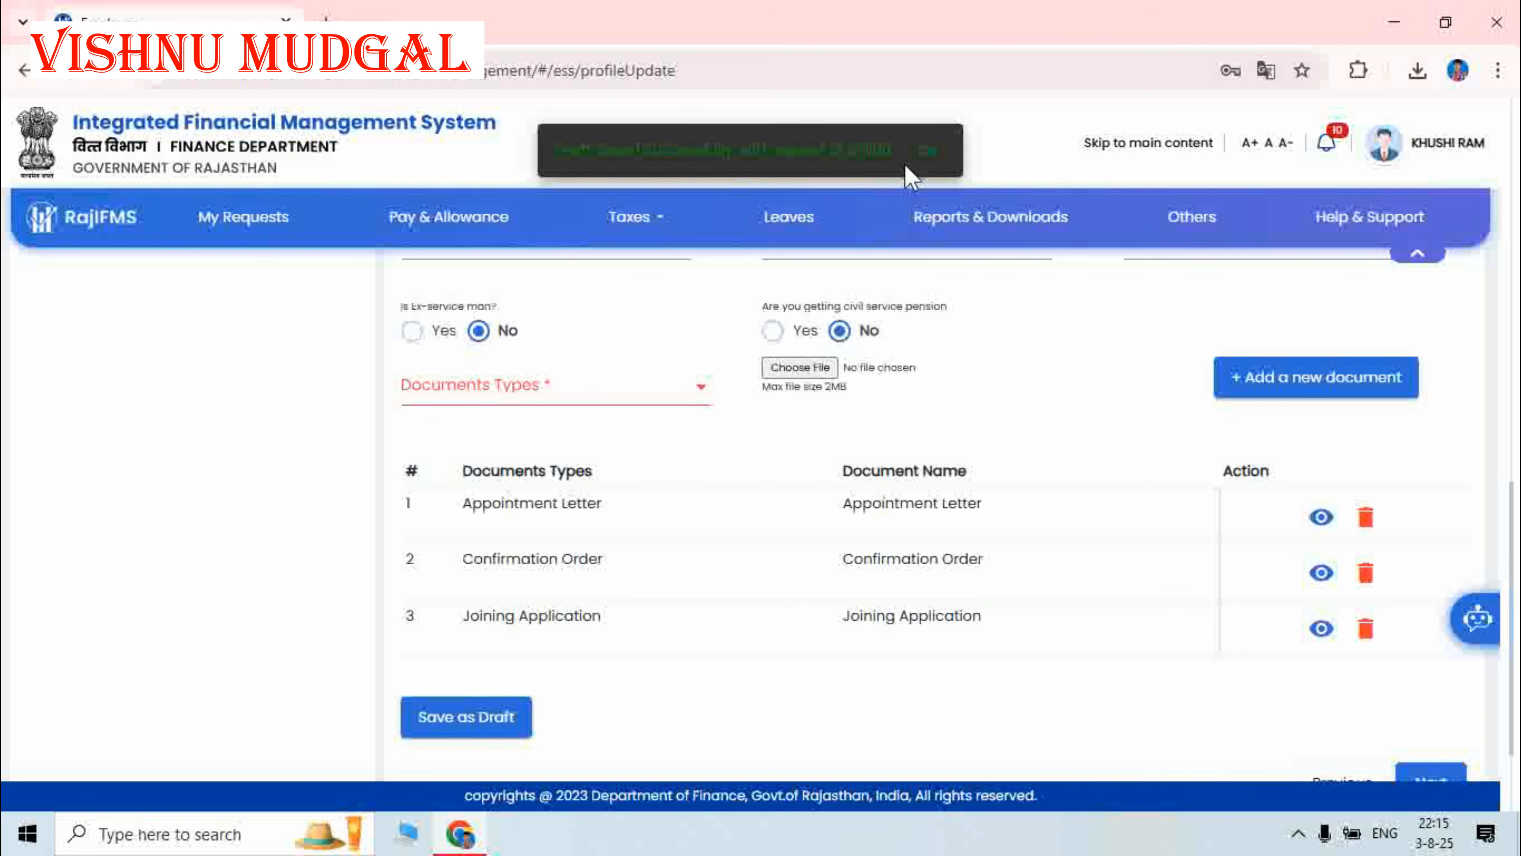
{"action": "left_click", "coordinate": [928, 163]}
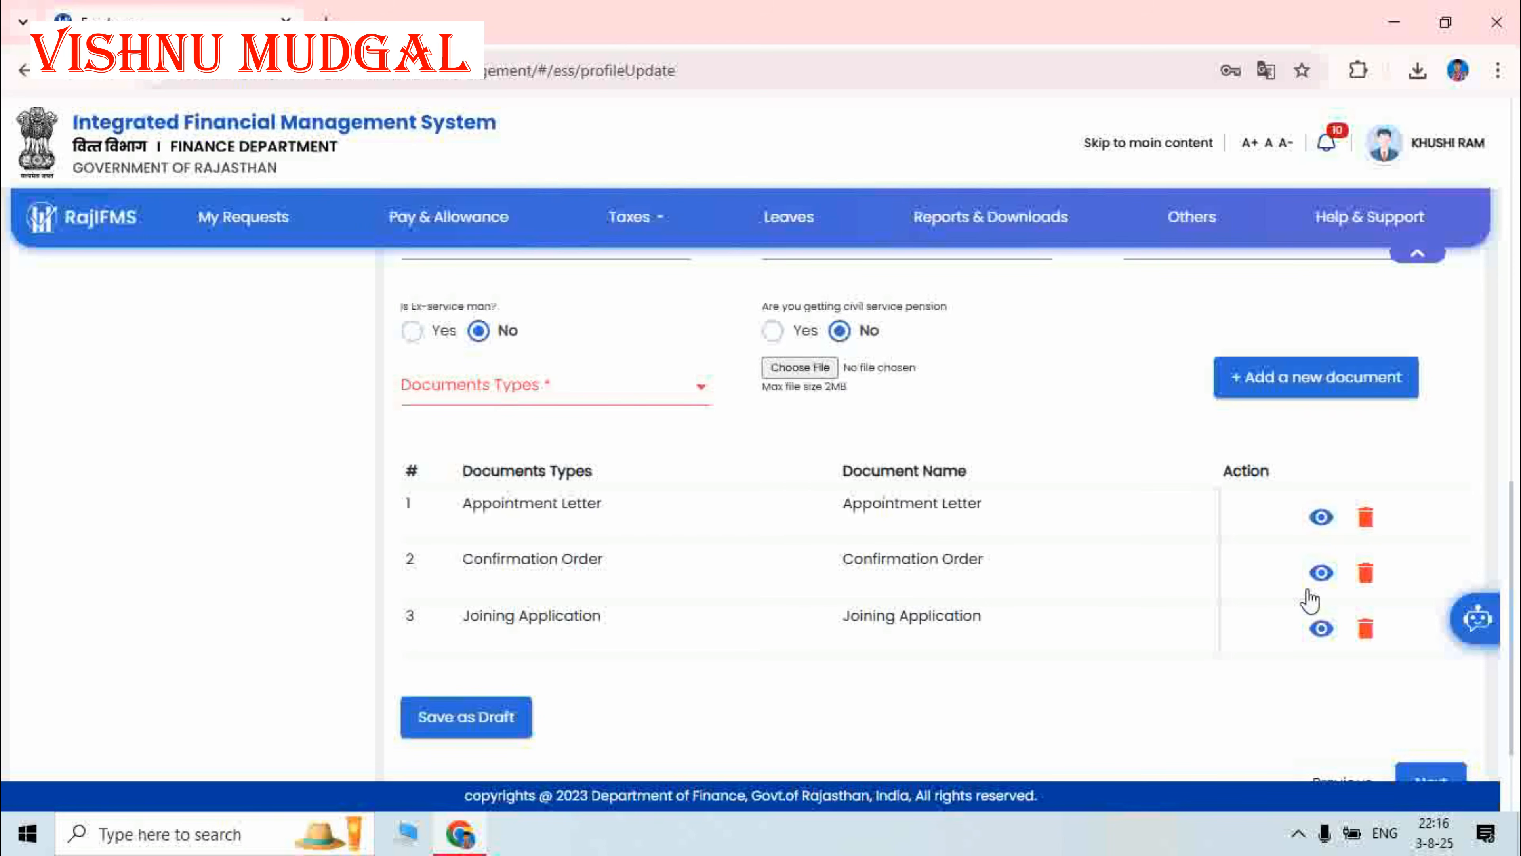
{"action": "scroll", "coordinate": [1310, 597], "scroll_direction": "down", "scroll_amount": 3}
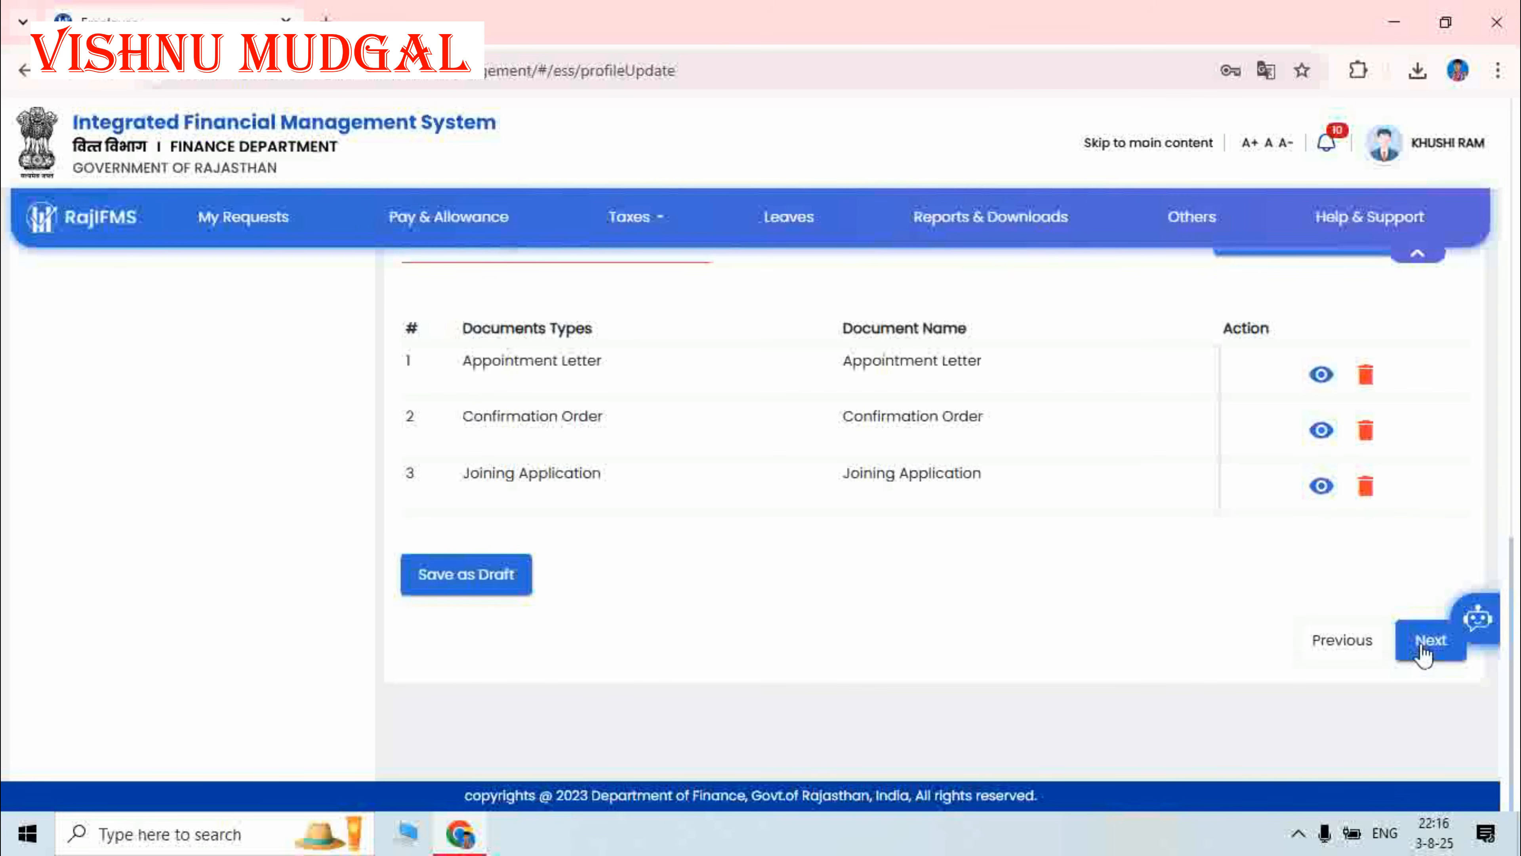
{"action": "left_click", "coordinate": [1431, 639]}
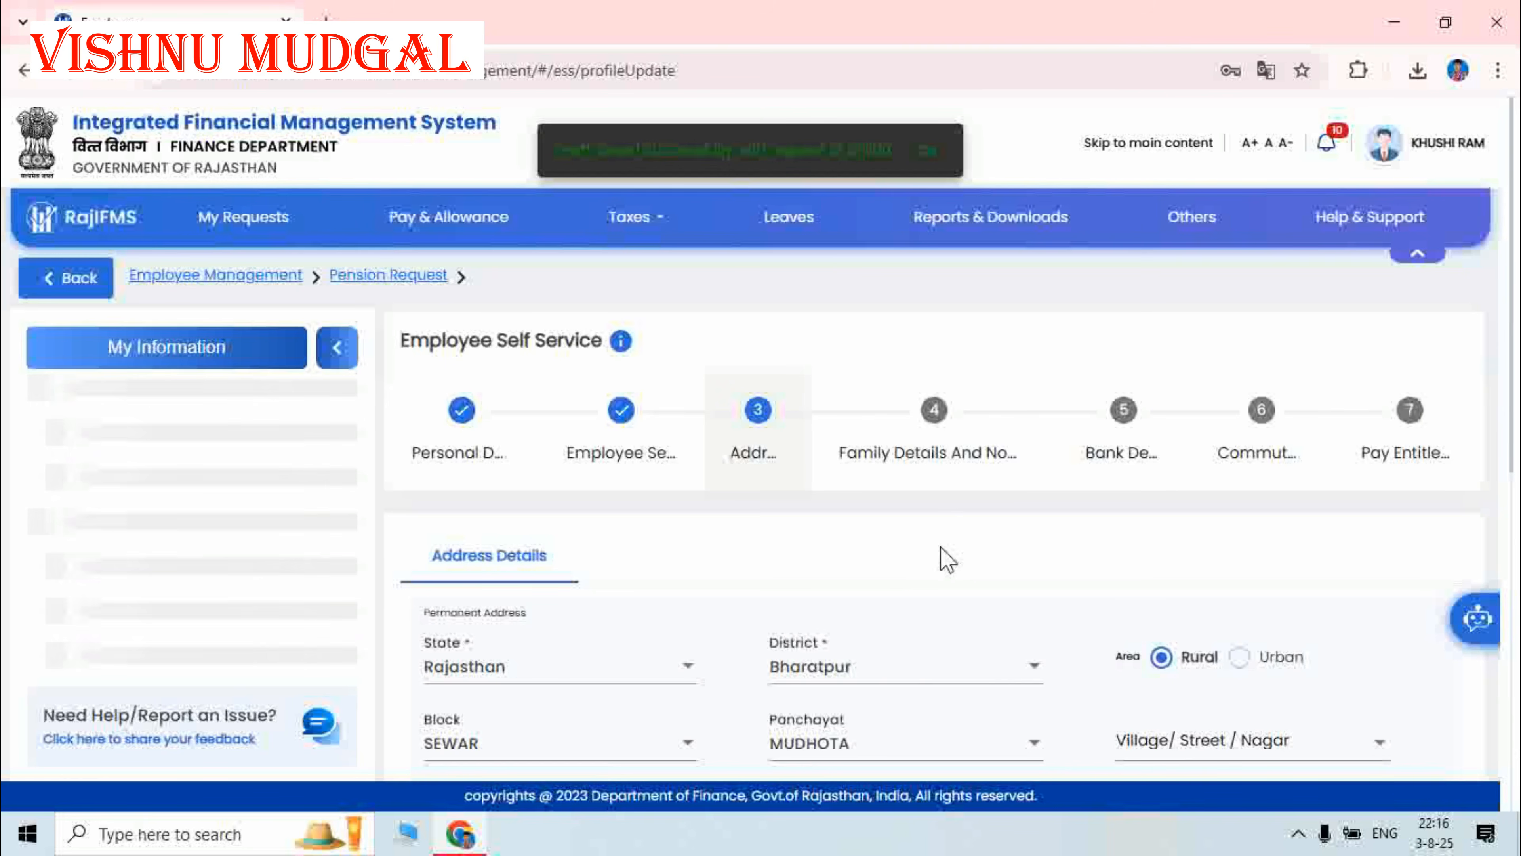
Check the panchayat selection and choose the employee's village in the permanent address
{"action": "scroll", "coordinate": [942, 557], "scroll_direction": "down", "scroll_amount": 2}
{"action": "scroll", "coordinate": [941, 554], "scroll_direction": "up", "scroll_amount": 1}
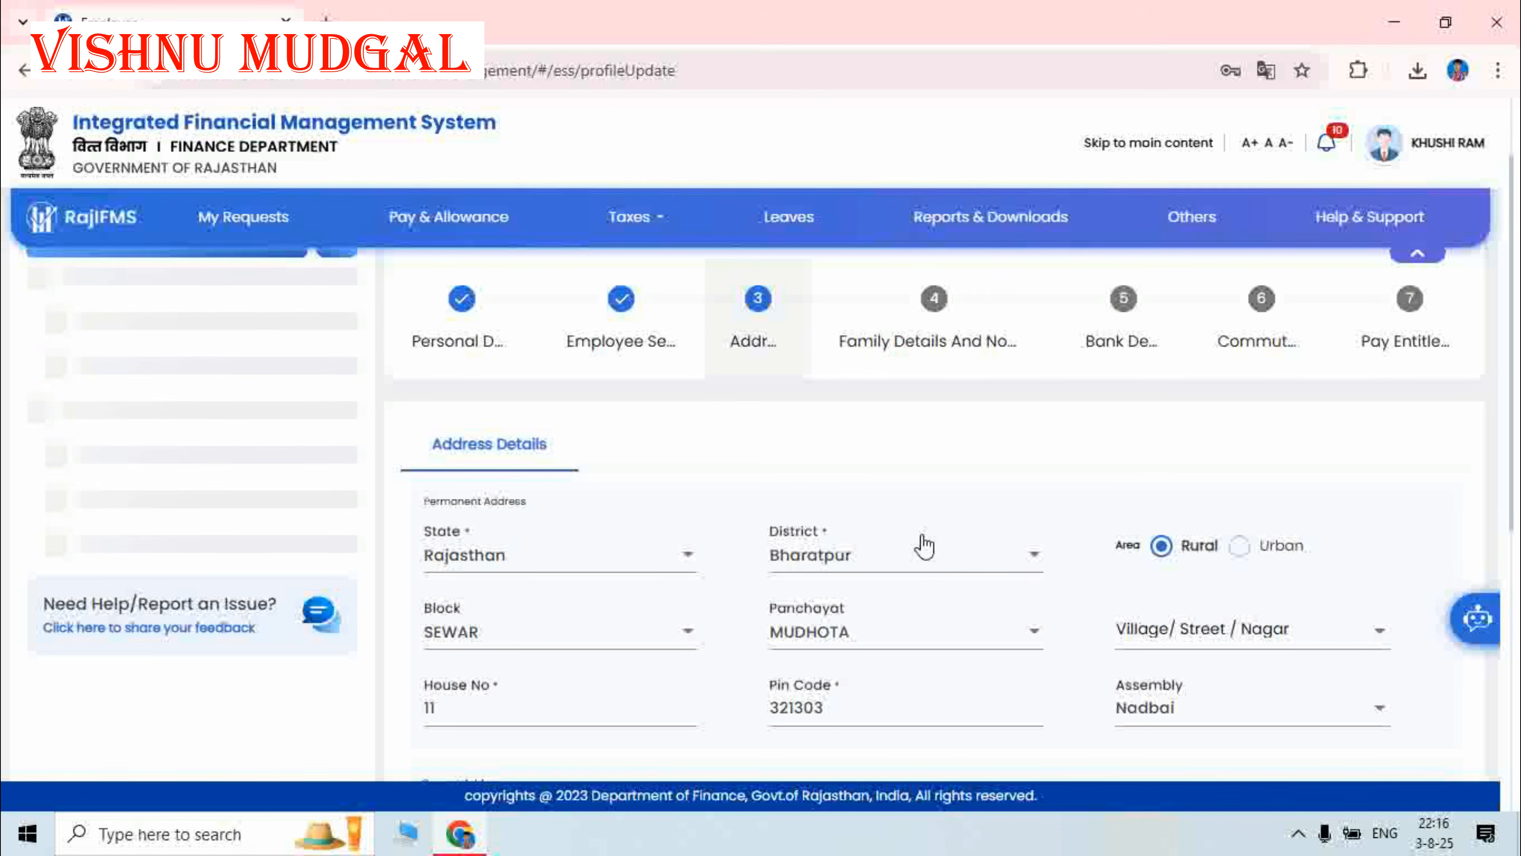
{"action": "scroll", "coordinate": [925, 545], "scroll_direction": "down", "scroll_amount": 2}
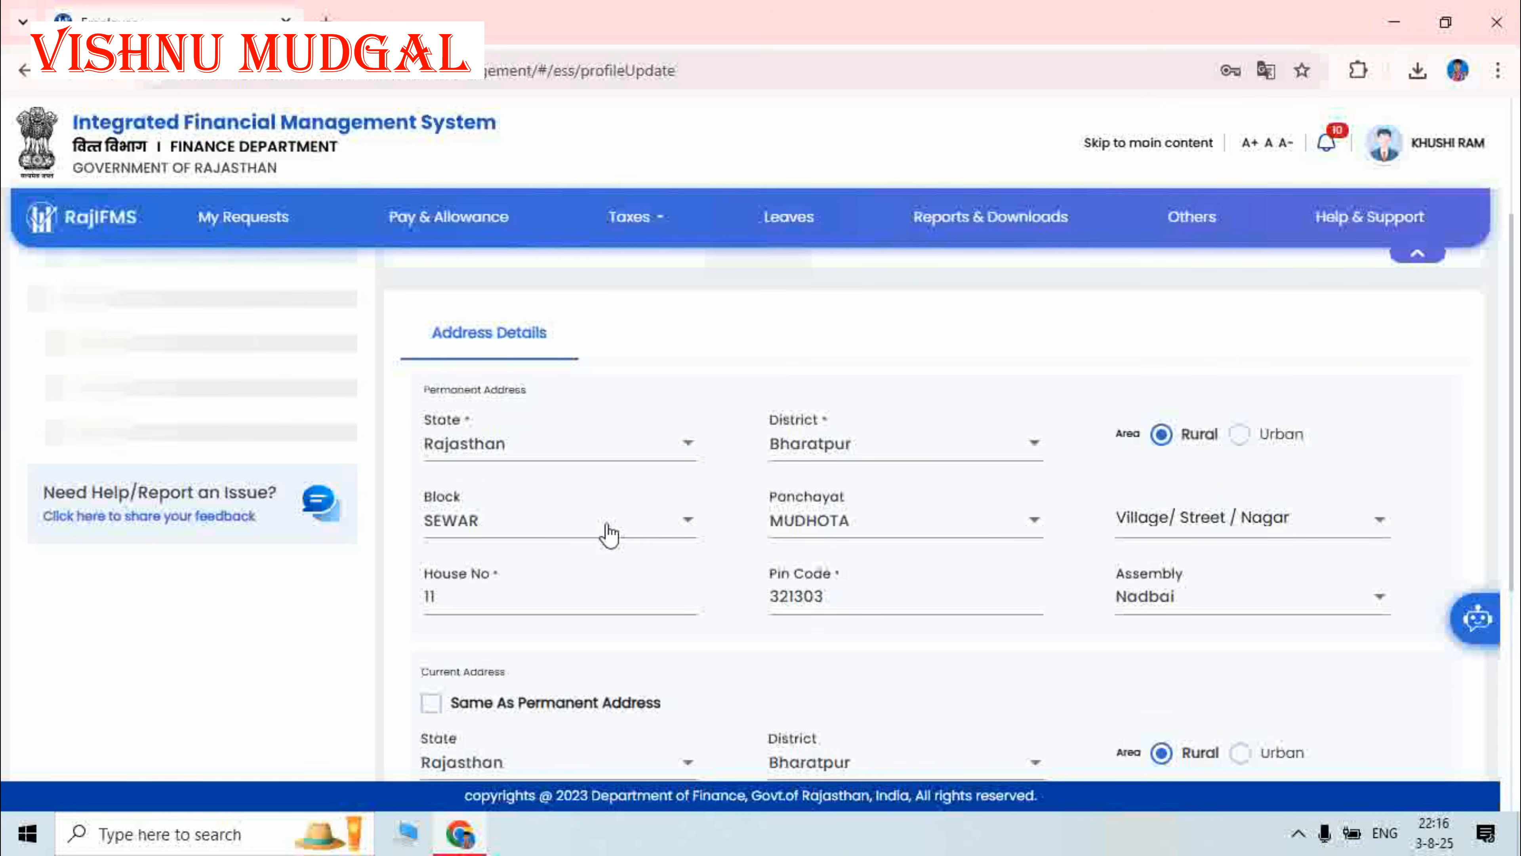
{"action": "left_click", "coordinate": [842, 532]}
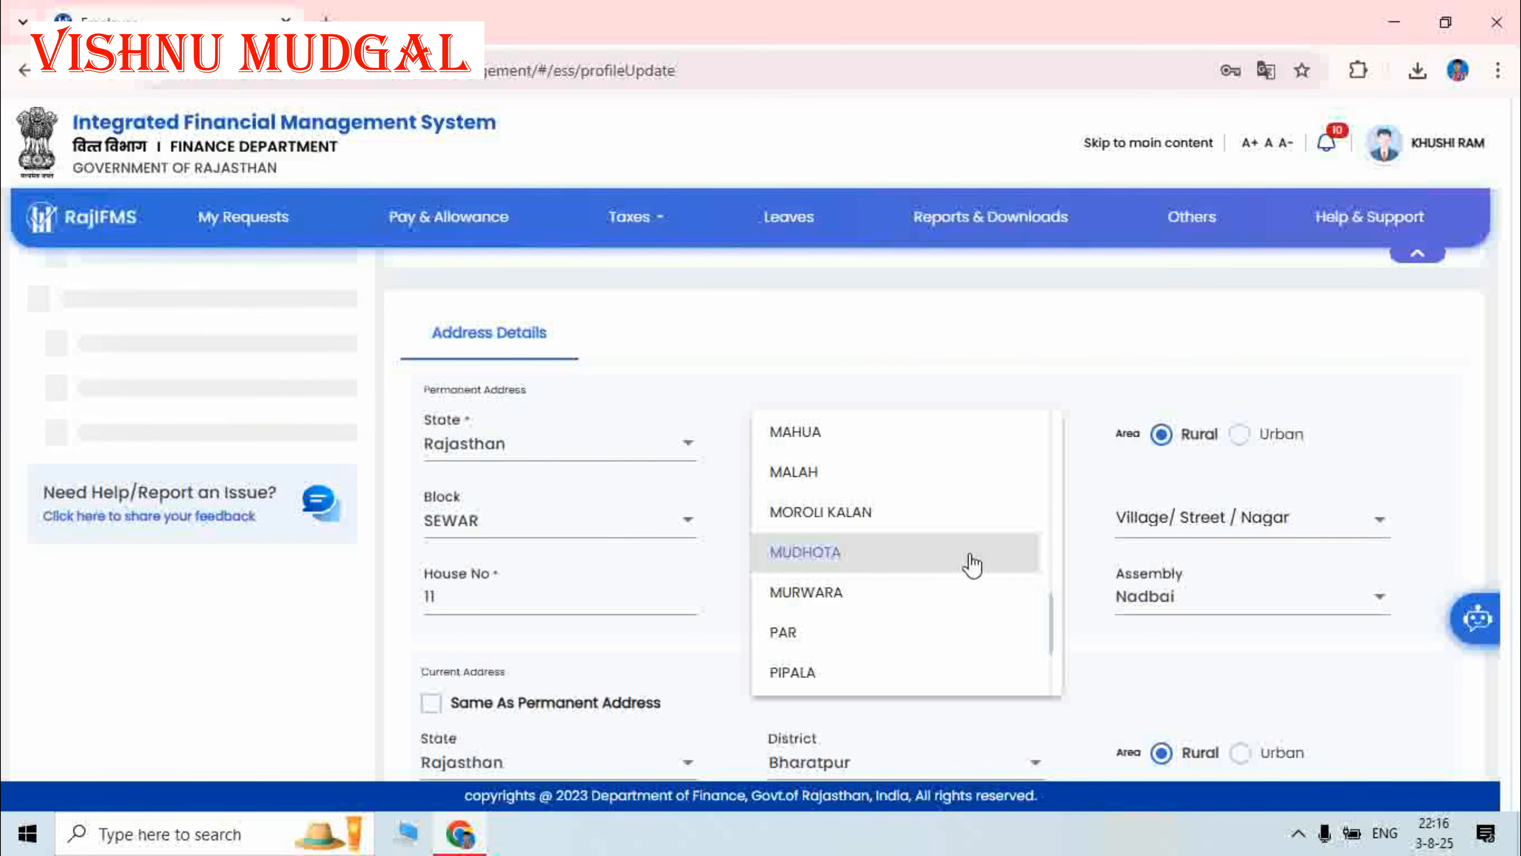
{"action": "left_click", "coordinate": [1195, 560]}
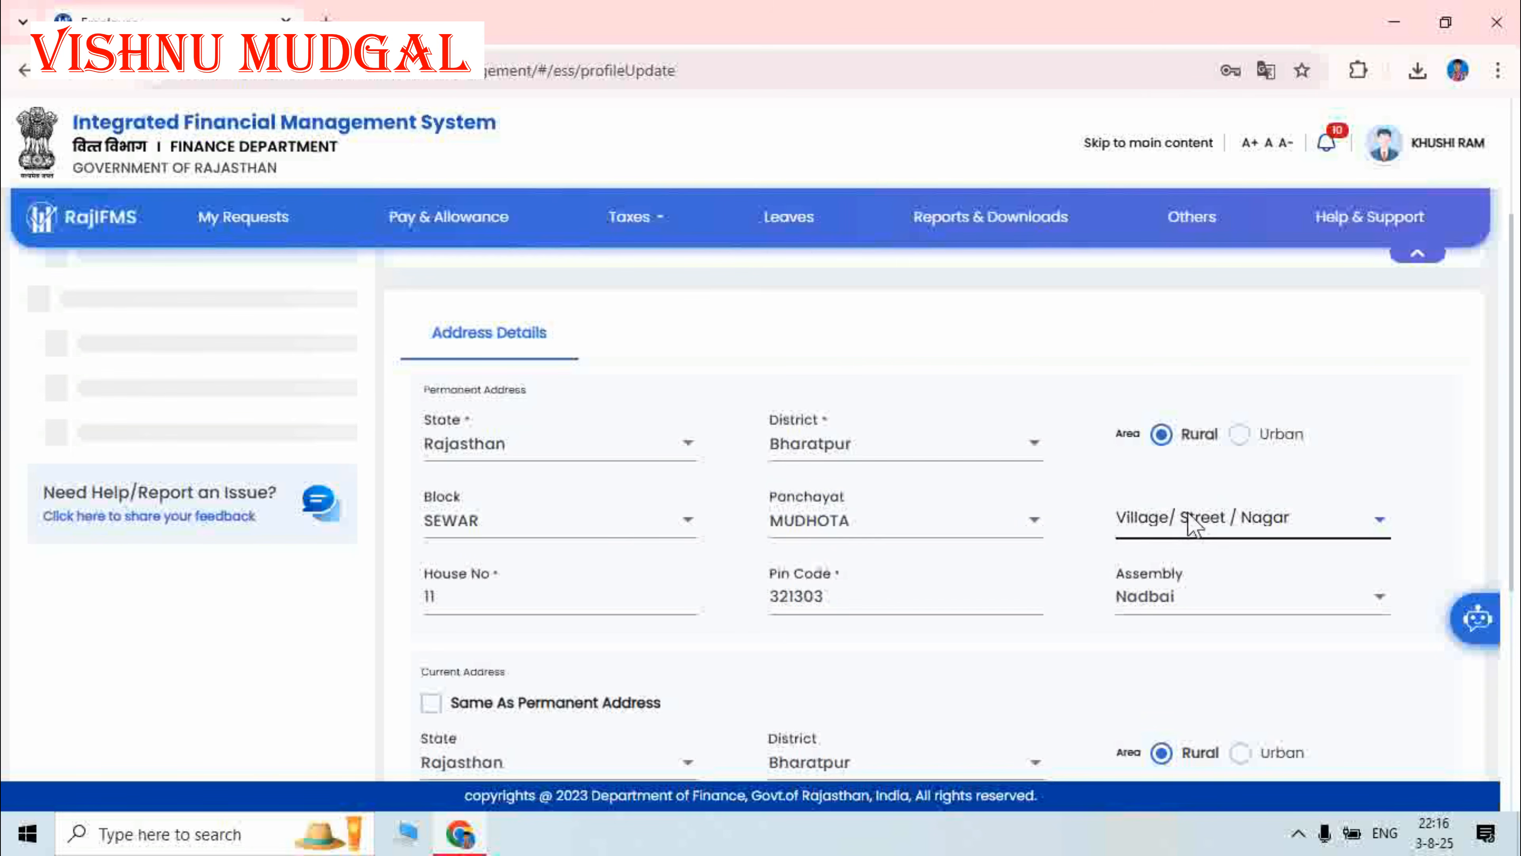
{"action": "left_click", "coordinate": [1192, 528]}
{"action": "scroll", "coordinate": [1240, 391], "scroll_direction": "down", "scroll_amount": 8}
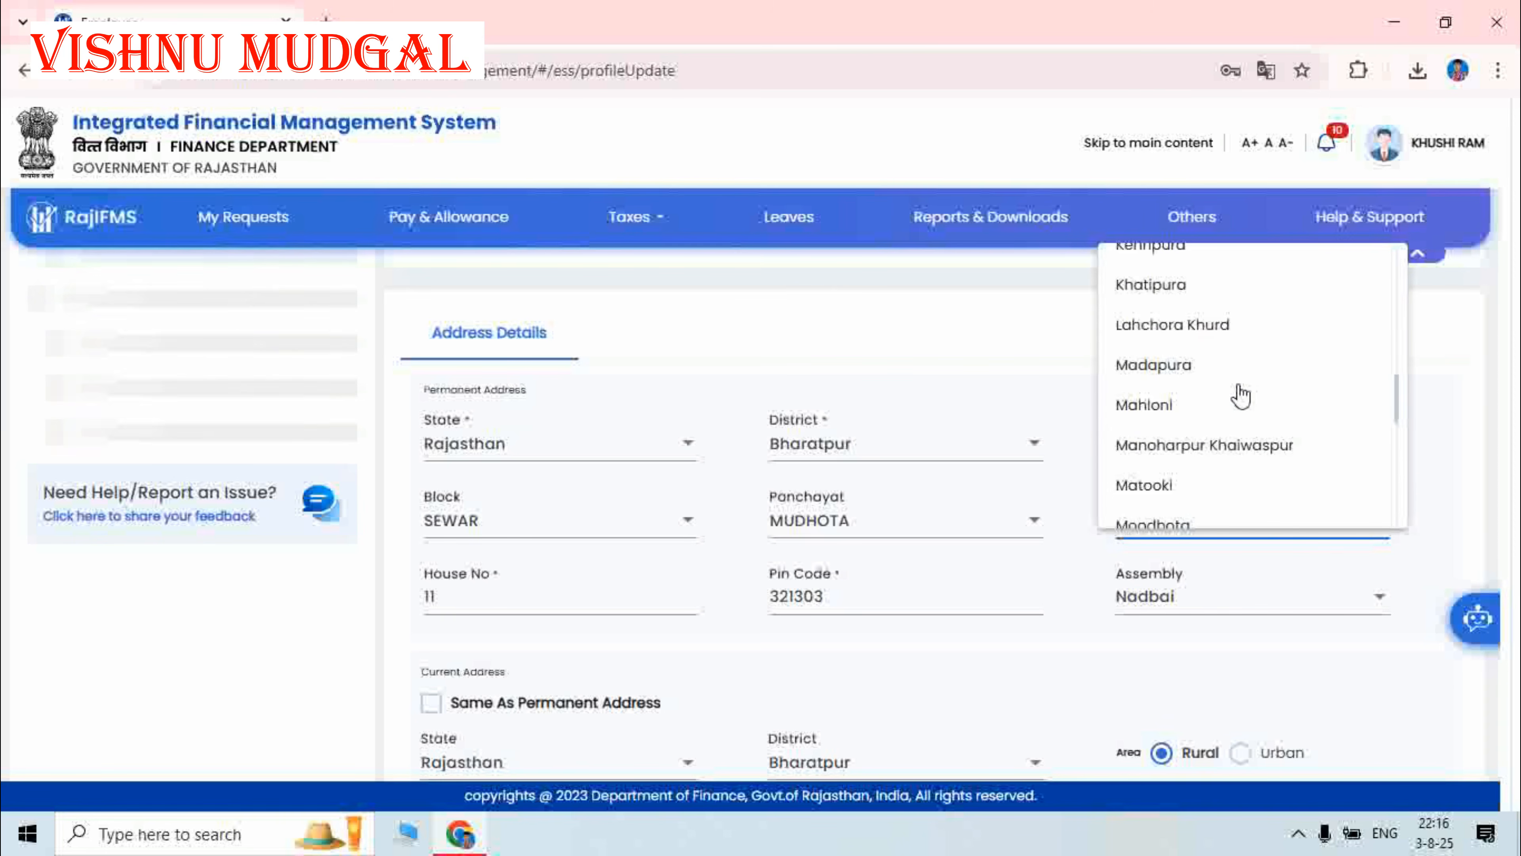
{"action": "scroll", "coordinate": [1241, 396], "scroll_direction": "down", "scroll_amount": 8}
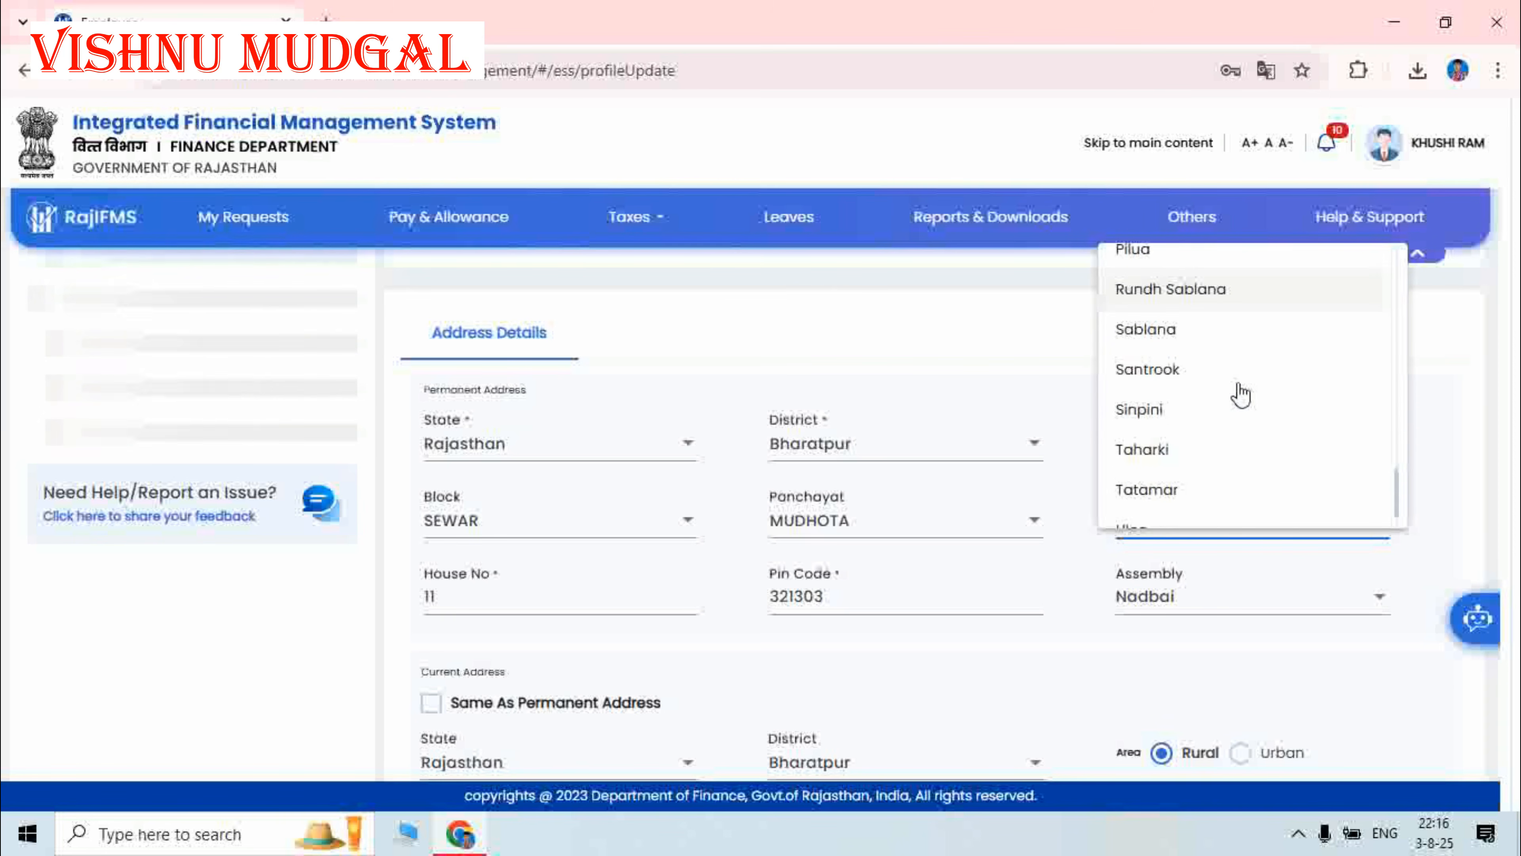
{"action": "left_click", "coordinate": [1150, 419]}
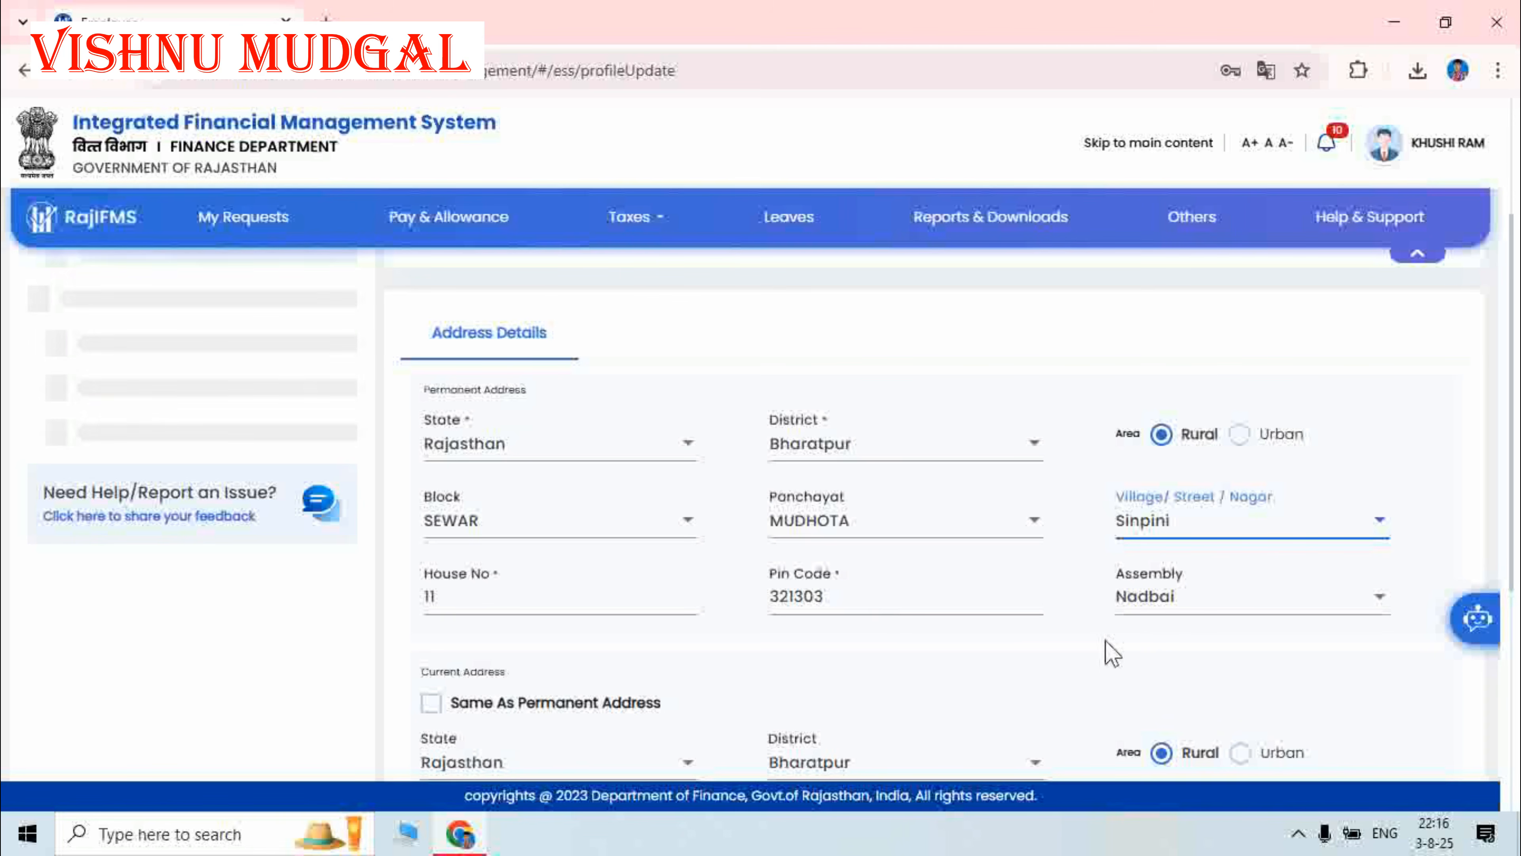
Mark the current address as the same as the permanent address
{"action": "scroll", "coordinate": [443, 653], "scroll_direction": "down", "scroll_amount": 3}
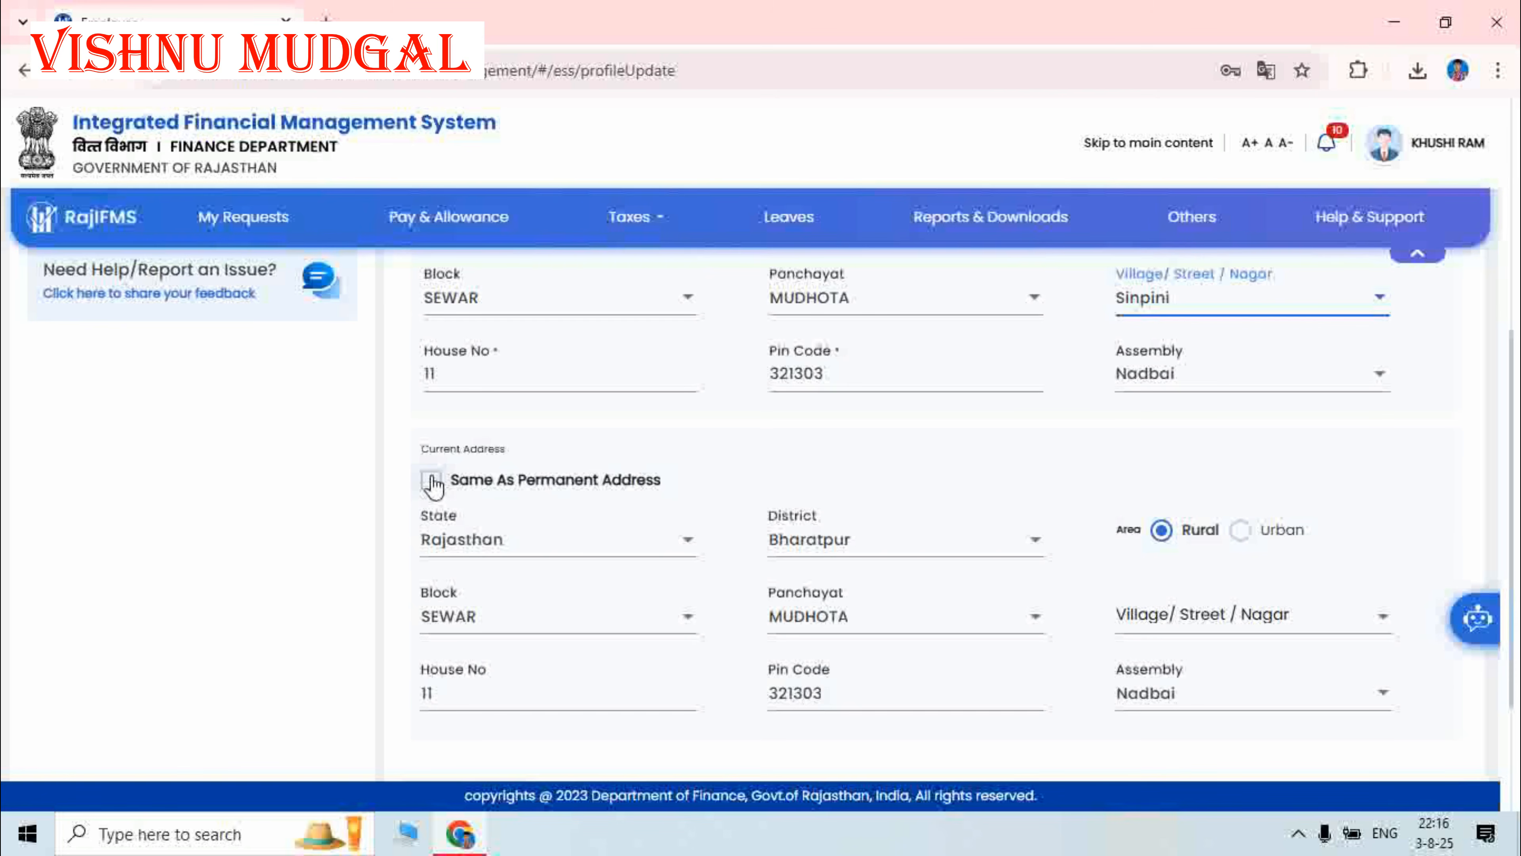
{"action": "scroll", "coordinate": [720, 527], "scroll_direction": "up", "scroll_amount": 2}
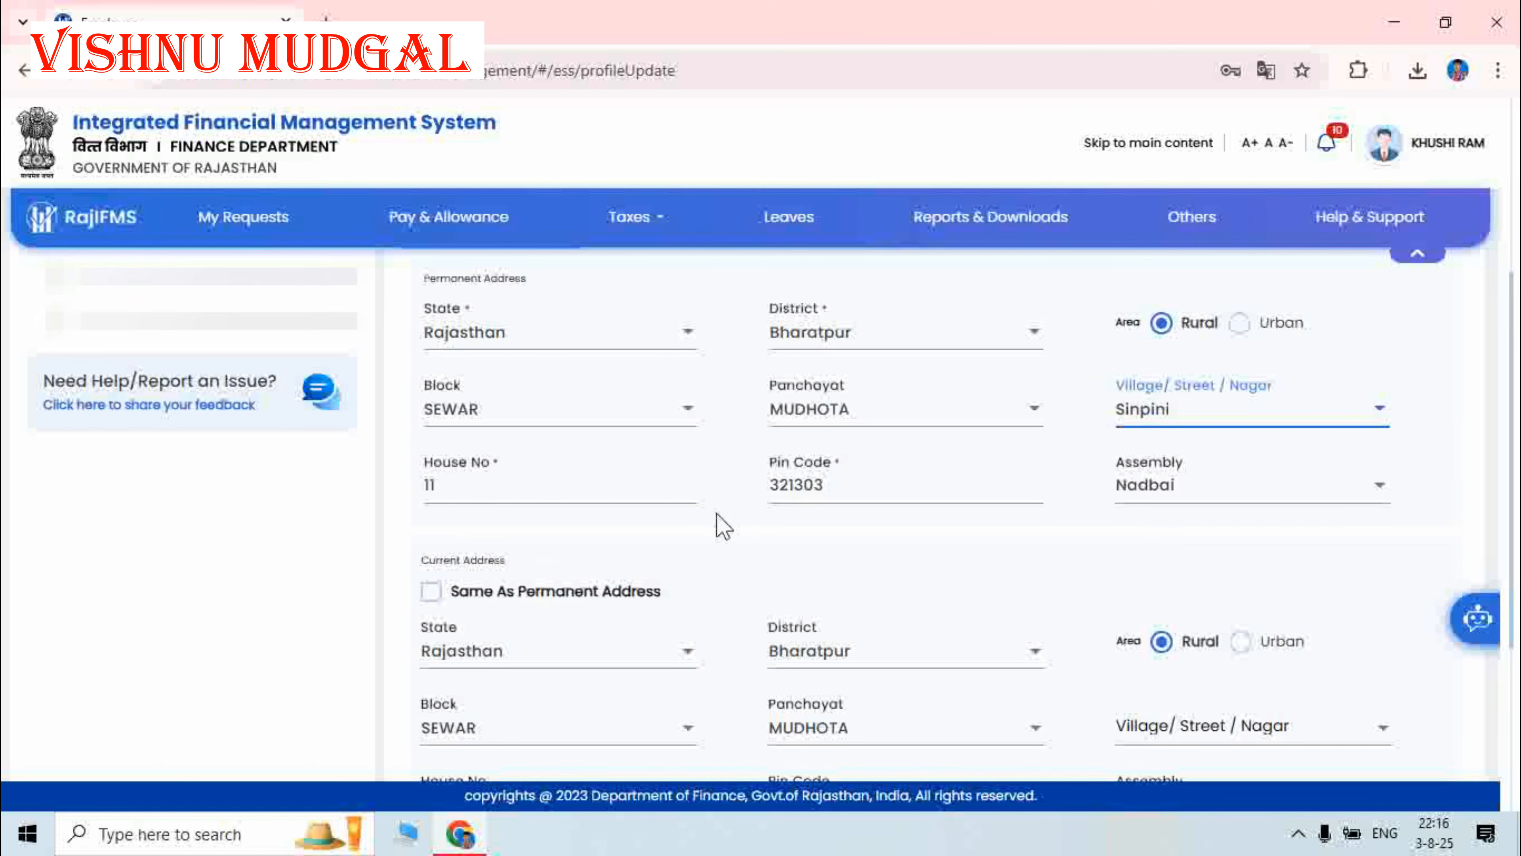
{"action": "left_click", "coordinate": [430, 590]}
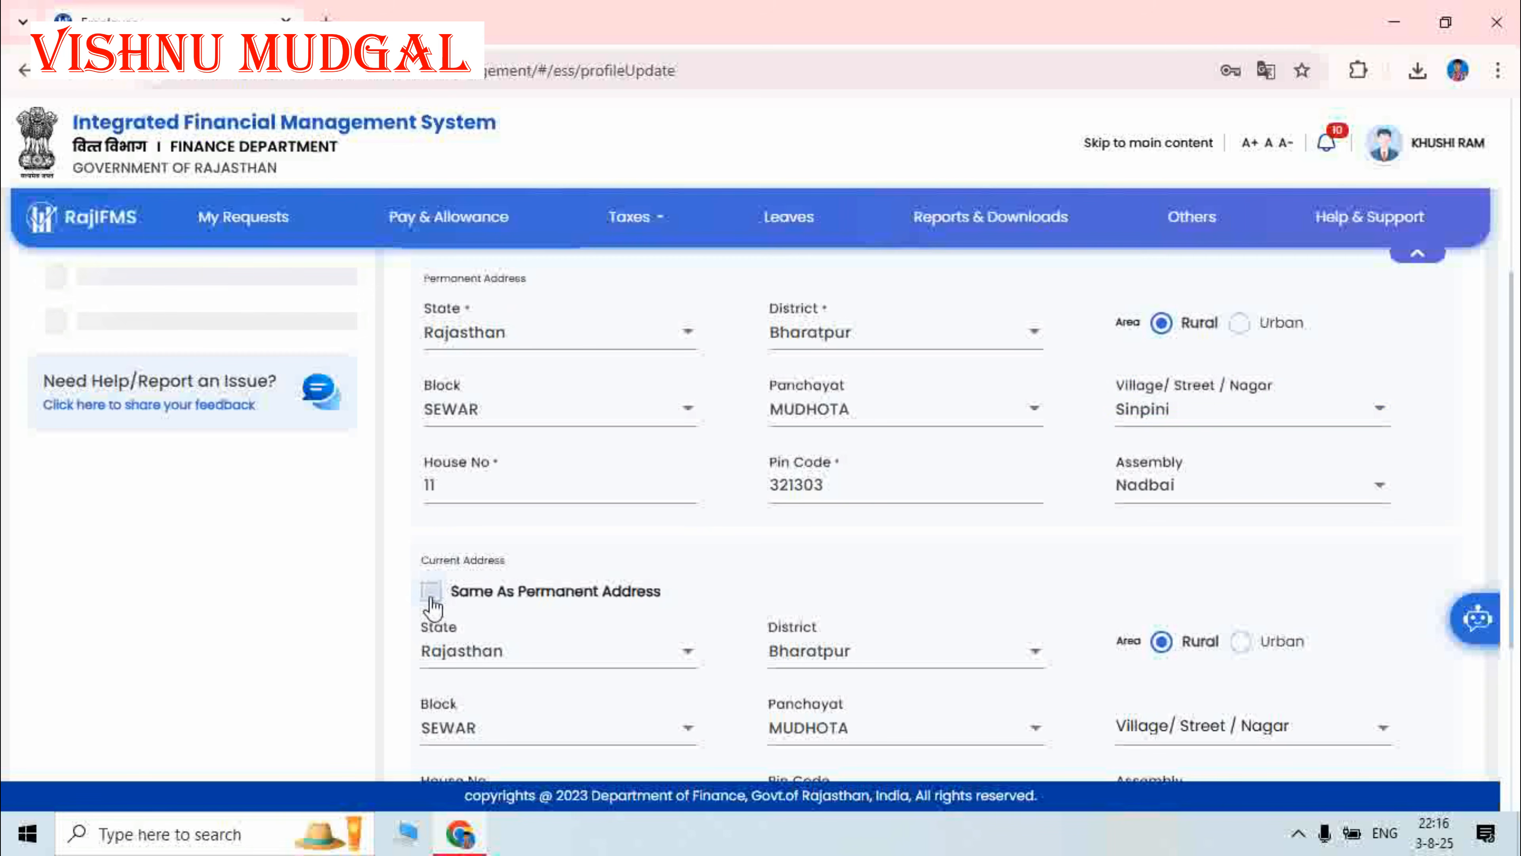
{"action": "left_click", "coordinate": [430, 591]}
Verify and save the address details by entering the OTP, and continue to the family details and nomination section
{"action": "scroll", "coordinate": [822, 601], "scroll_direction": "down", "scroll_amount": 4}
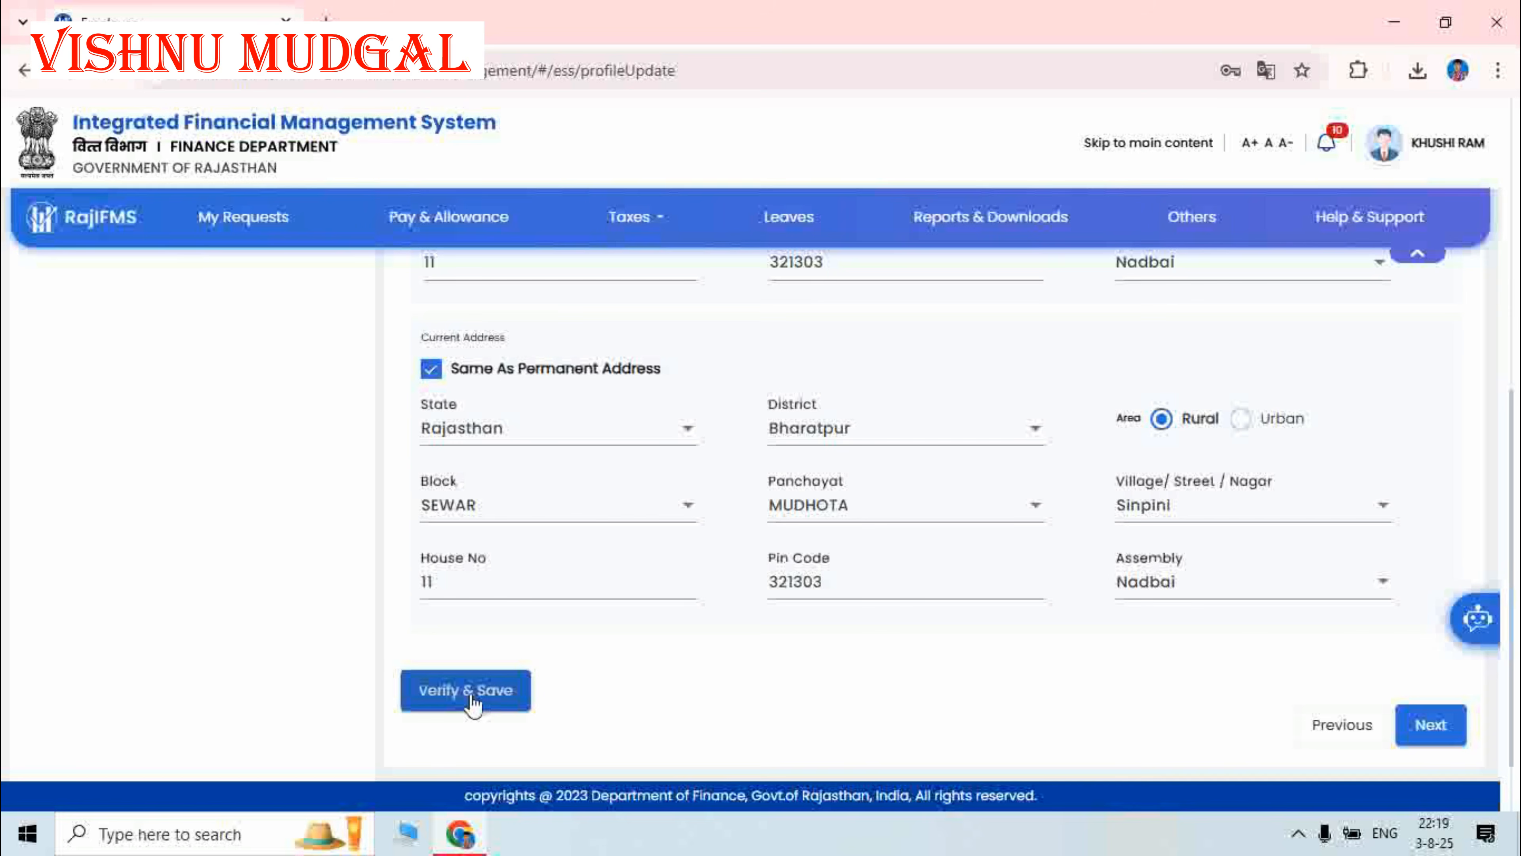
{"action": "left_click", "coordinate": [472, 698]}
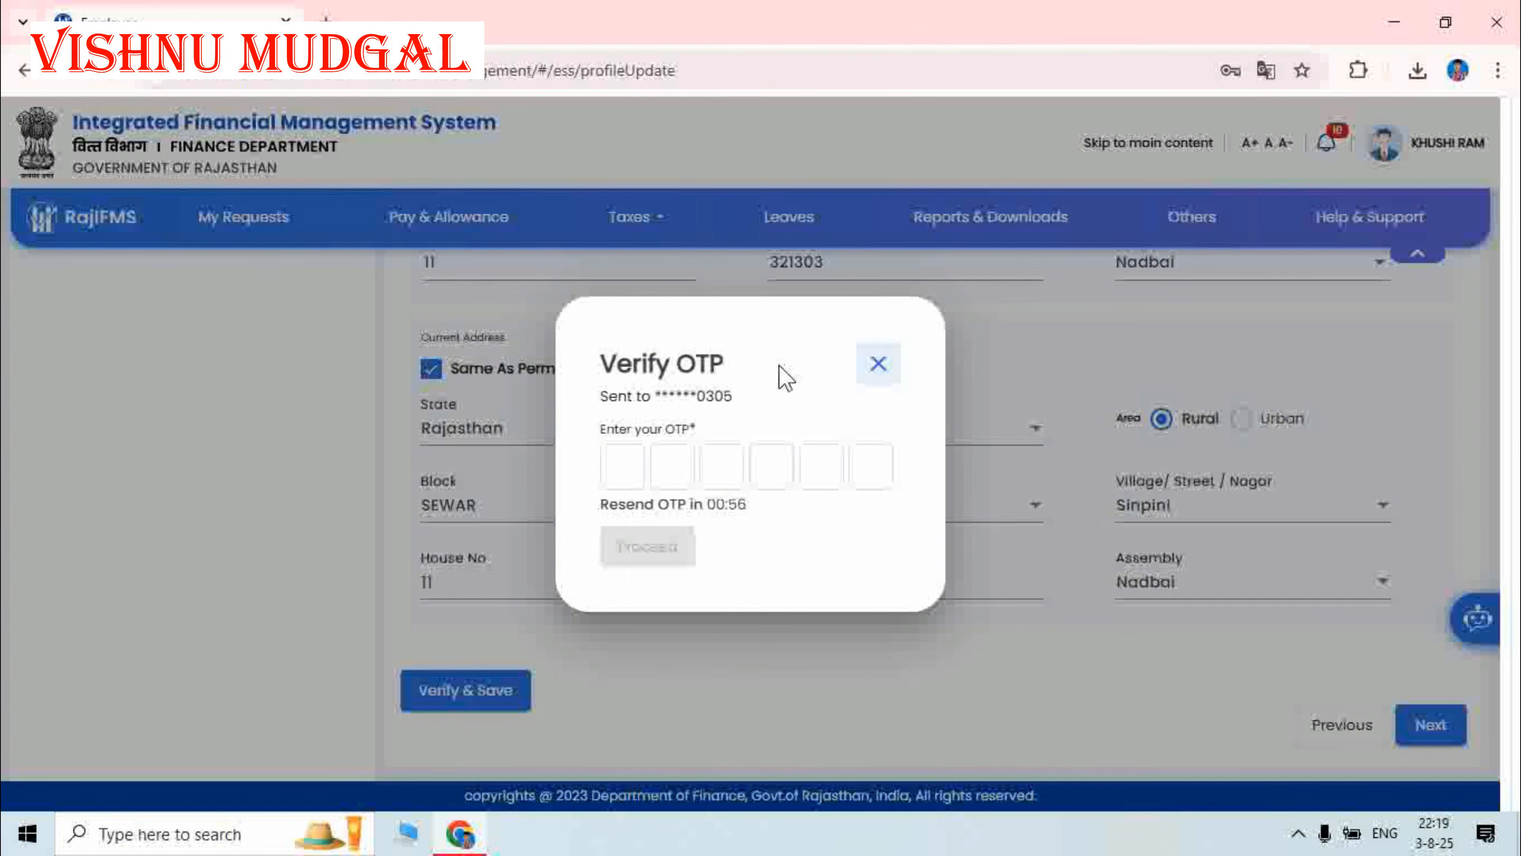
{"action": "left_click", "coordinate": [758, 456]}
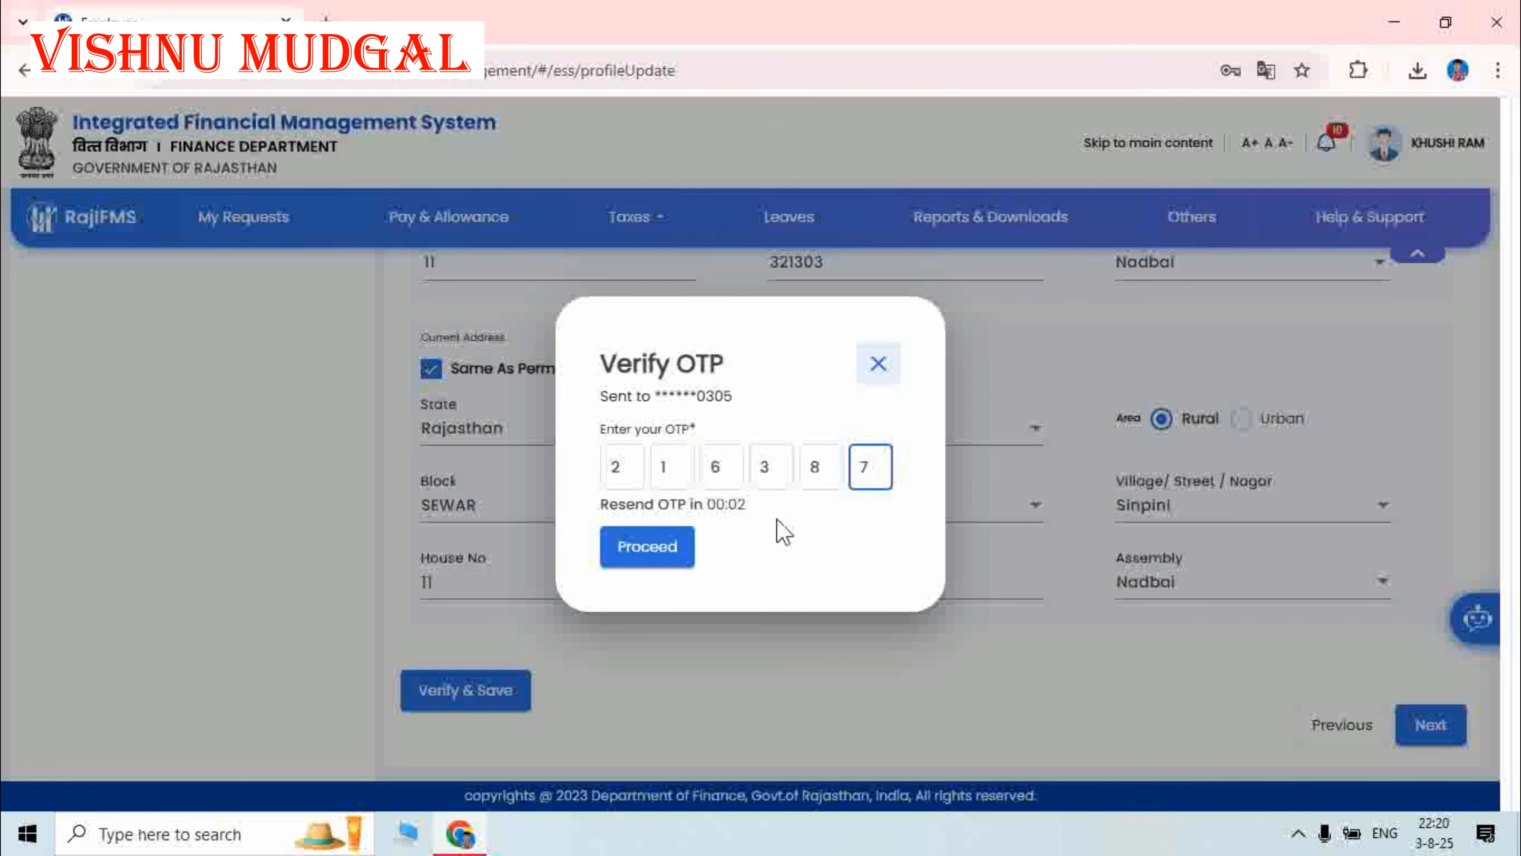
{"action": "left_click", "coordinate": [659, 551]}
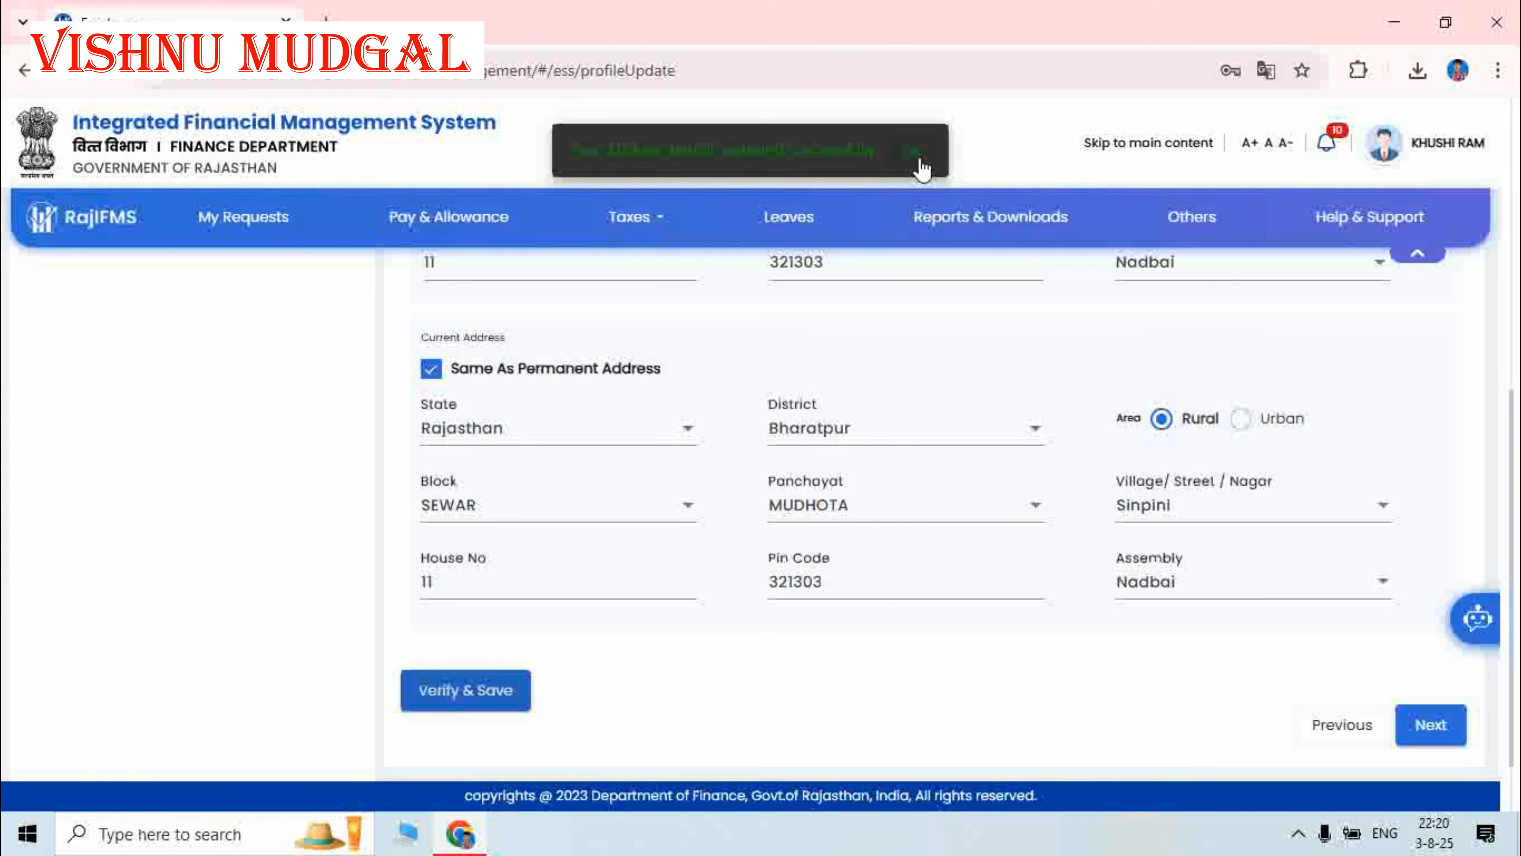
{"action": "left_click", "coordinate": [912, 152]}
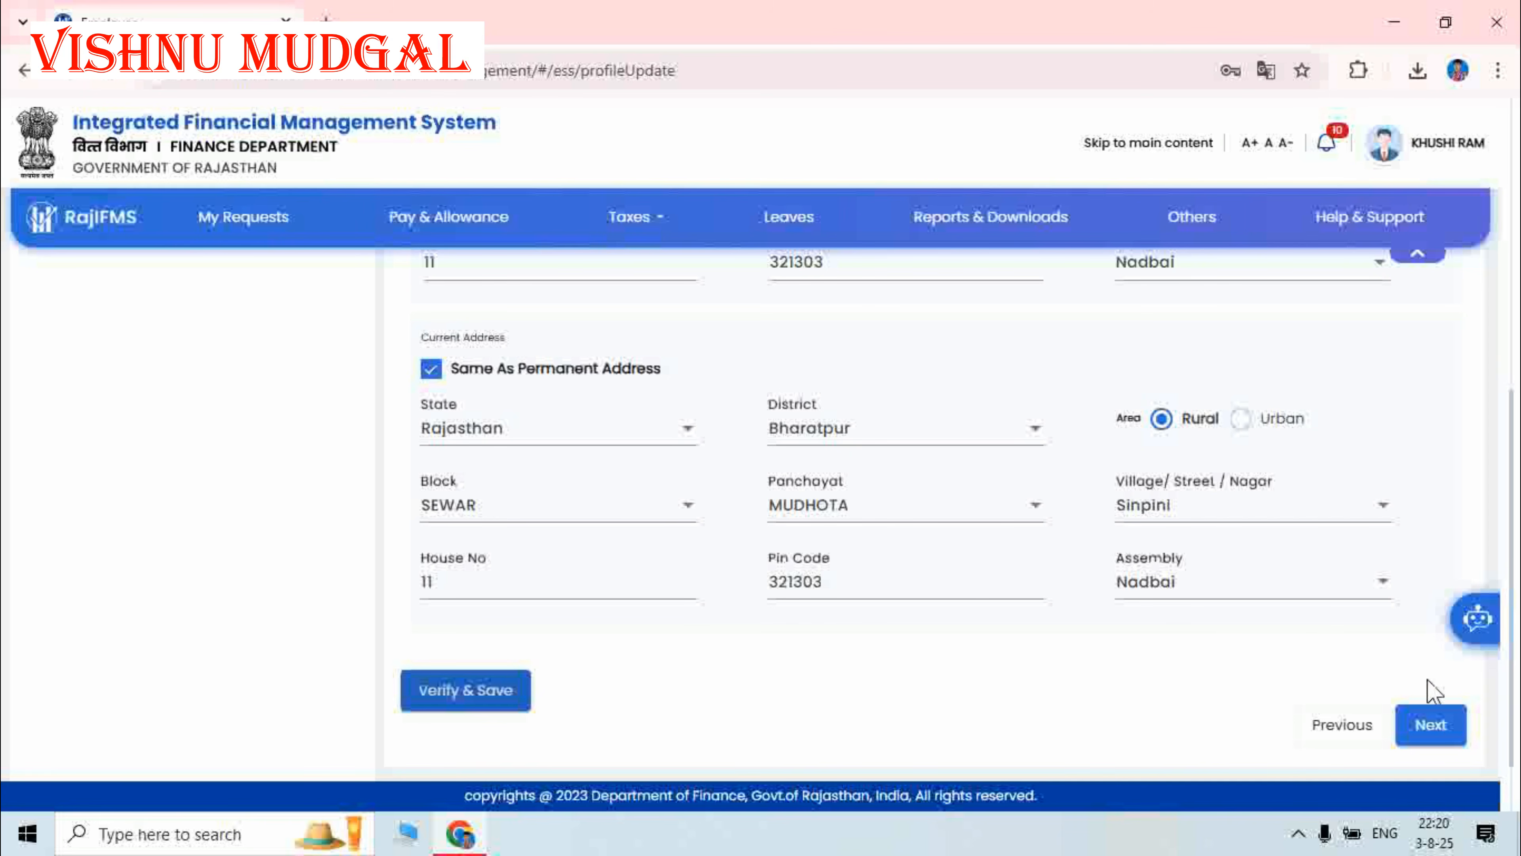
{"action": "left_click", "coordinate": [1430, 725]}
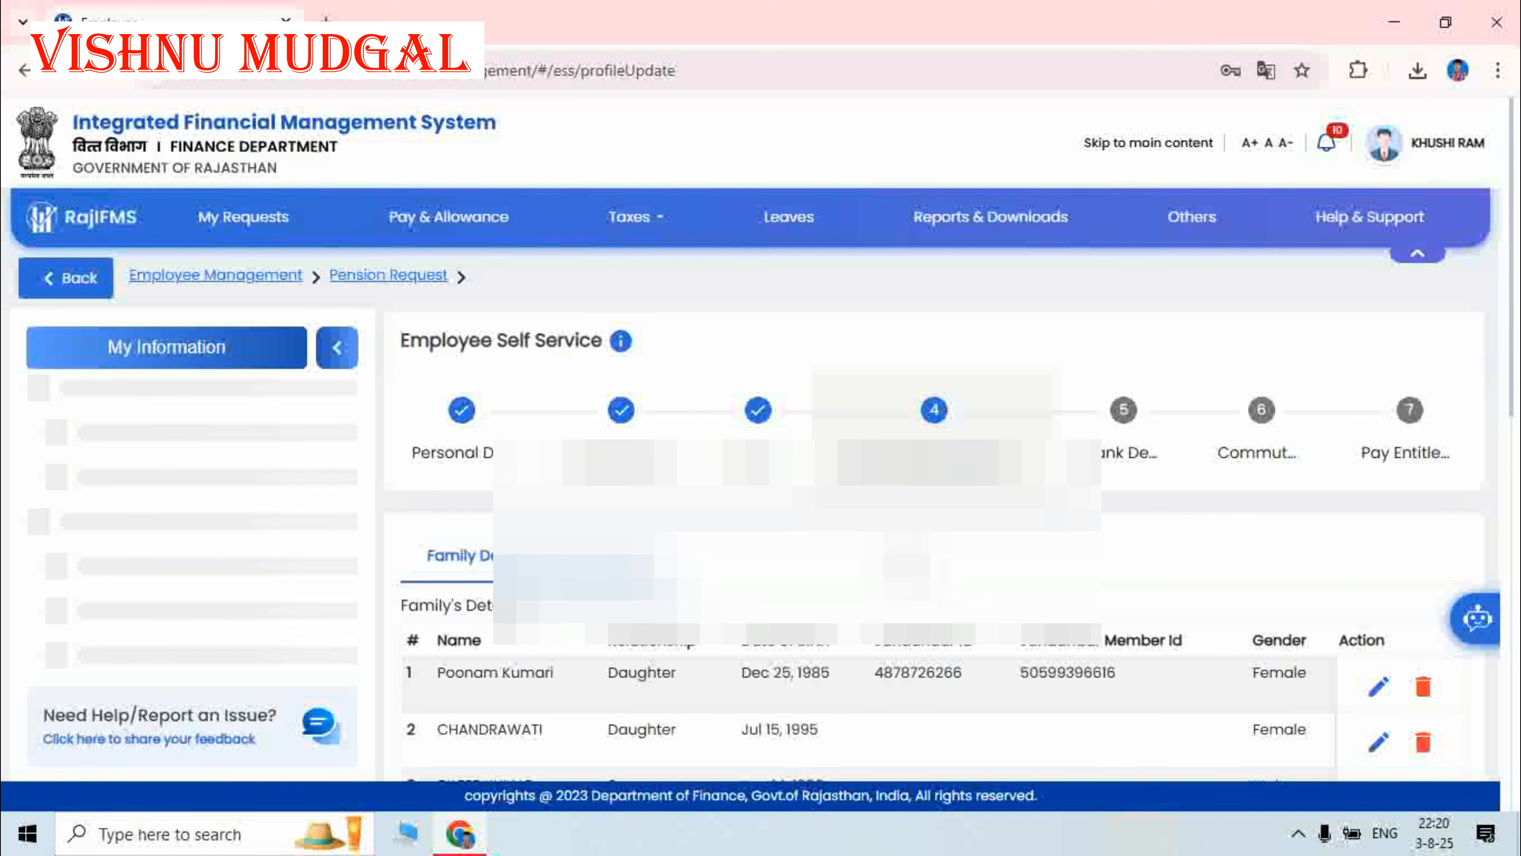
Review the listed family members and the fields for adding another family member
{"action": "scroll", "coordinate": [899, 539], "scroll_direction": "down", "scroll_amount": 4}
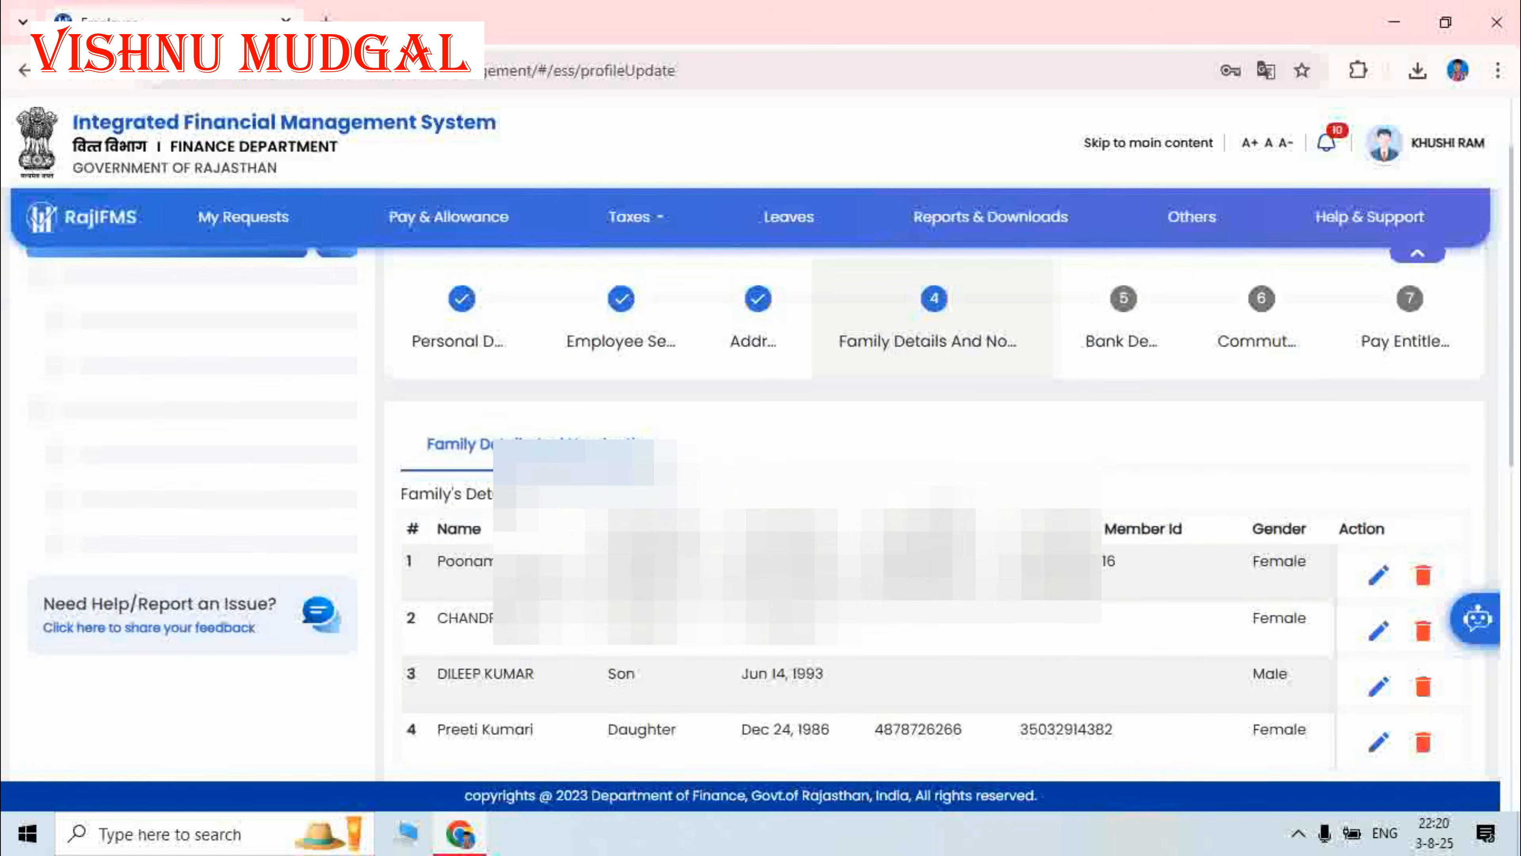
{"action": "scroll", "coordinate": [898, 539], "scroll_direction": "up", "scroll_amount": 2}
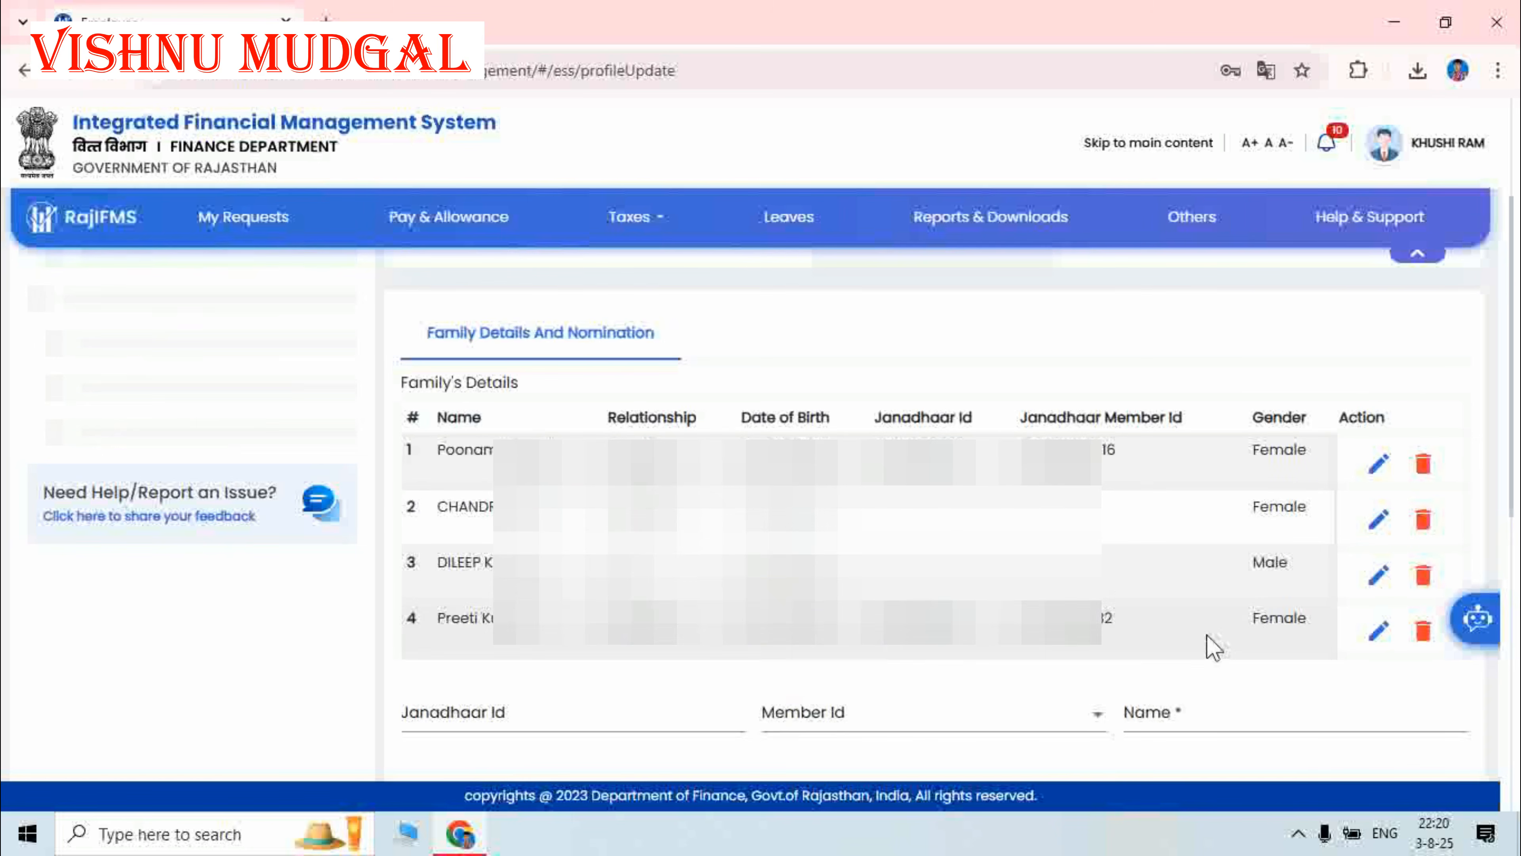
{"action": "scroll", "coordinate": [868, 539], "scroll_direction": "down", "scroll_amount": 3}
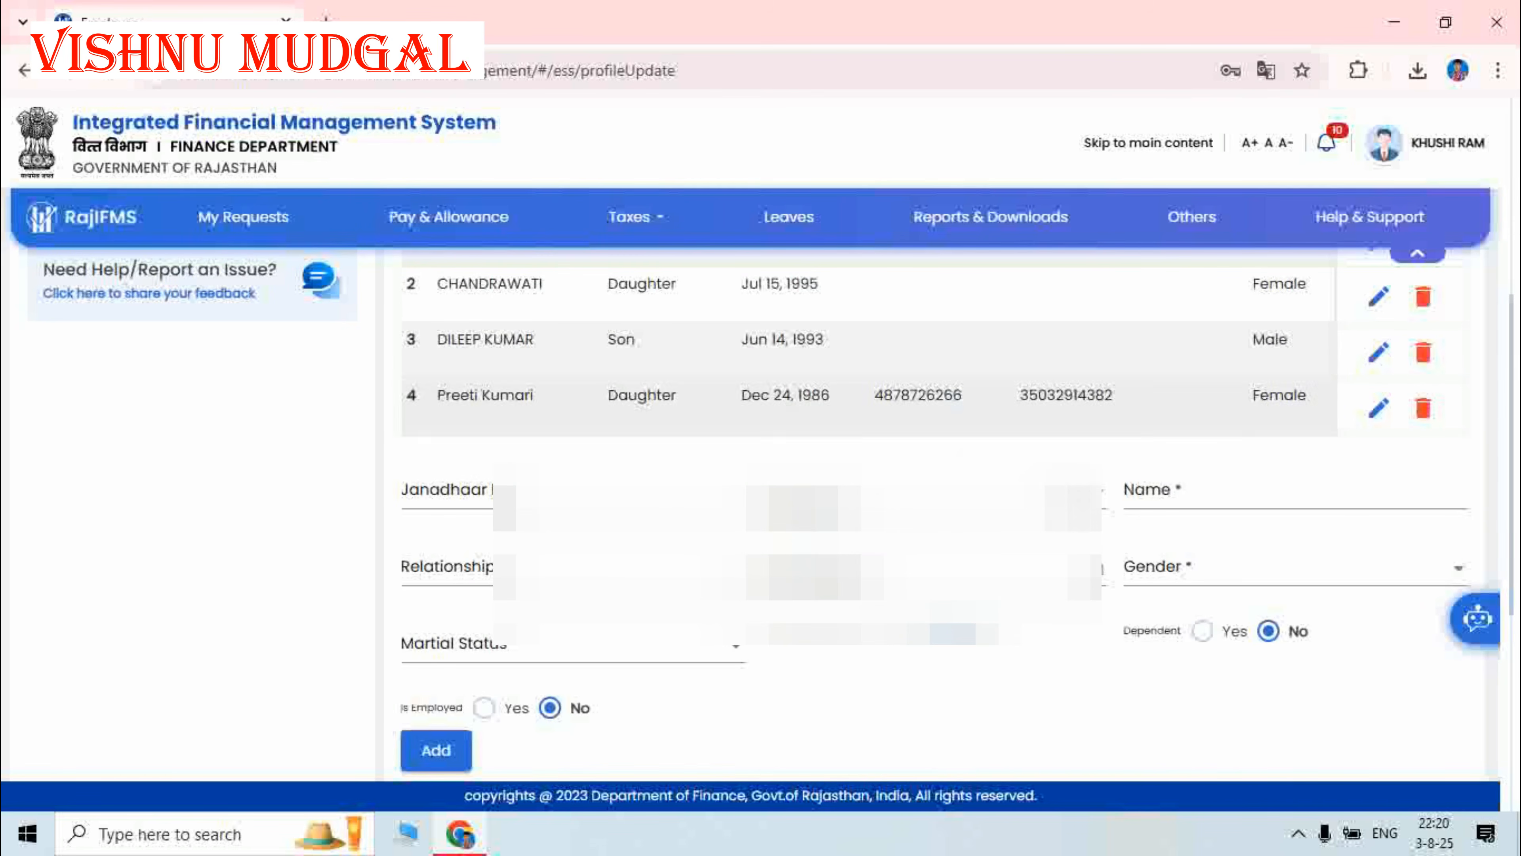
{"action": "scroll", "coordinate": [1121, 499], "scroll_direction": "up", "scroll_amount": 2}
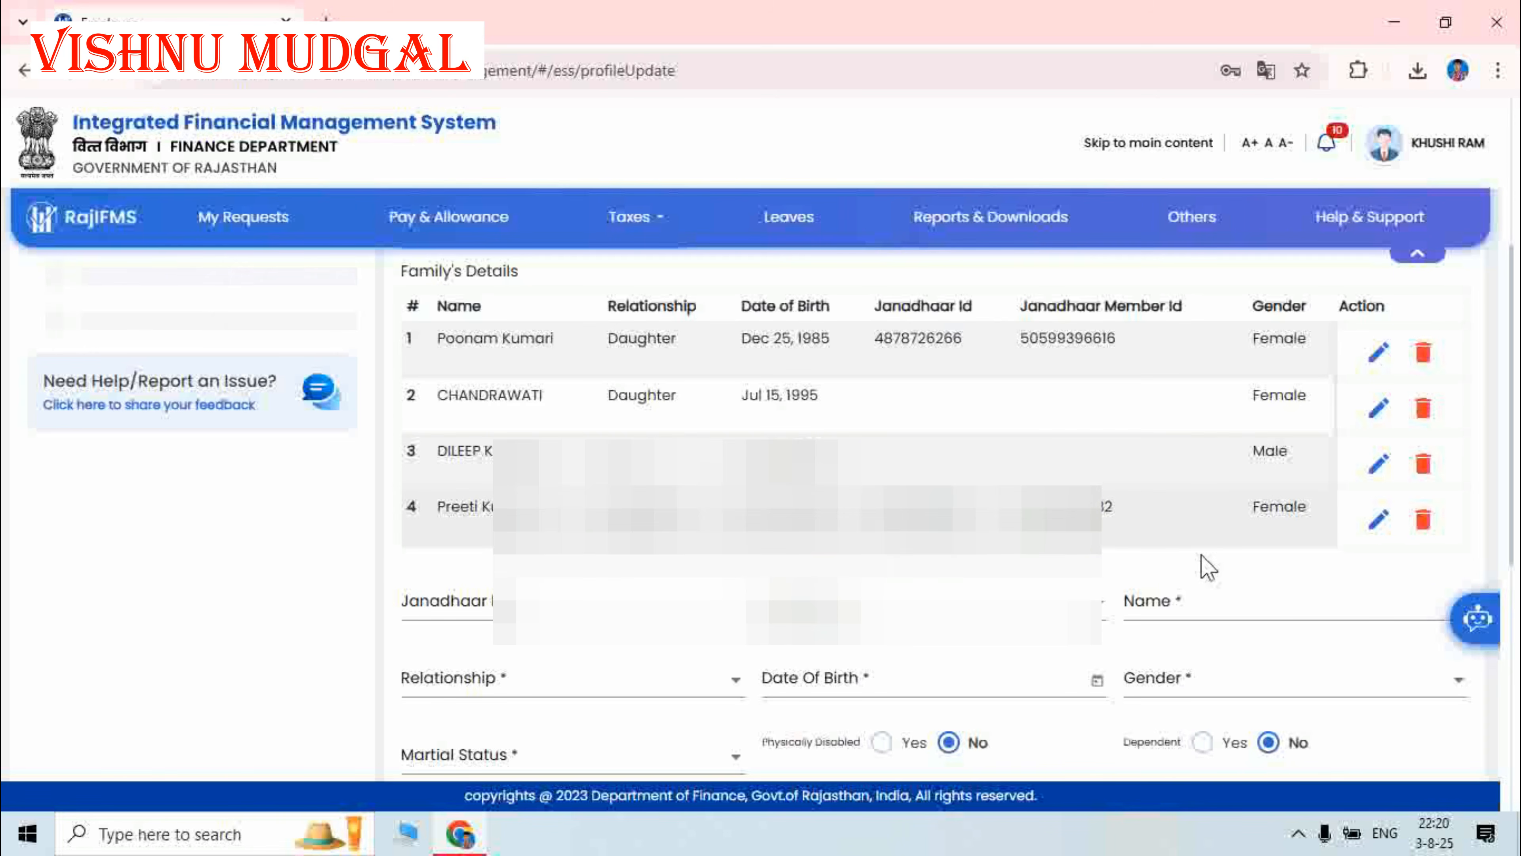
Add the employee's son as nominee for the Arrears scheme with a 100% share
{"action": "scroll", "coordinate": [1141, 554], "scroll_direction": "down", "scroll_amount": 2}
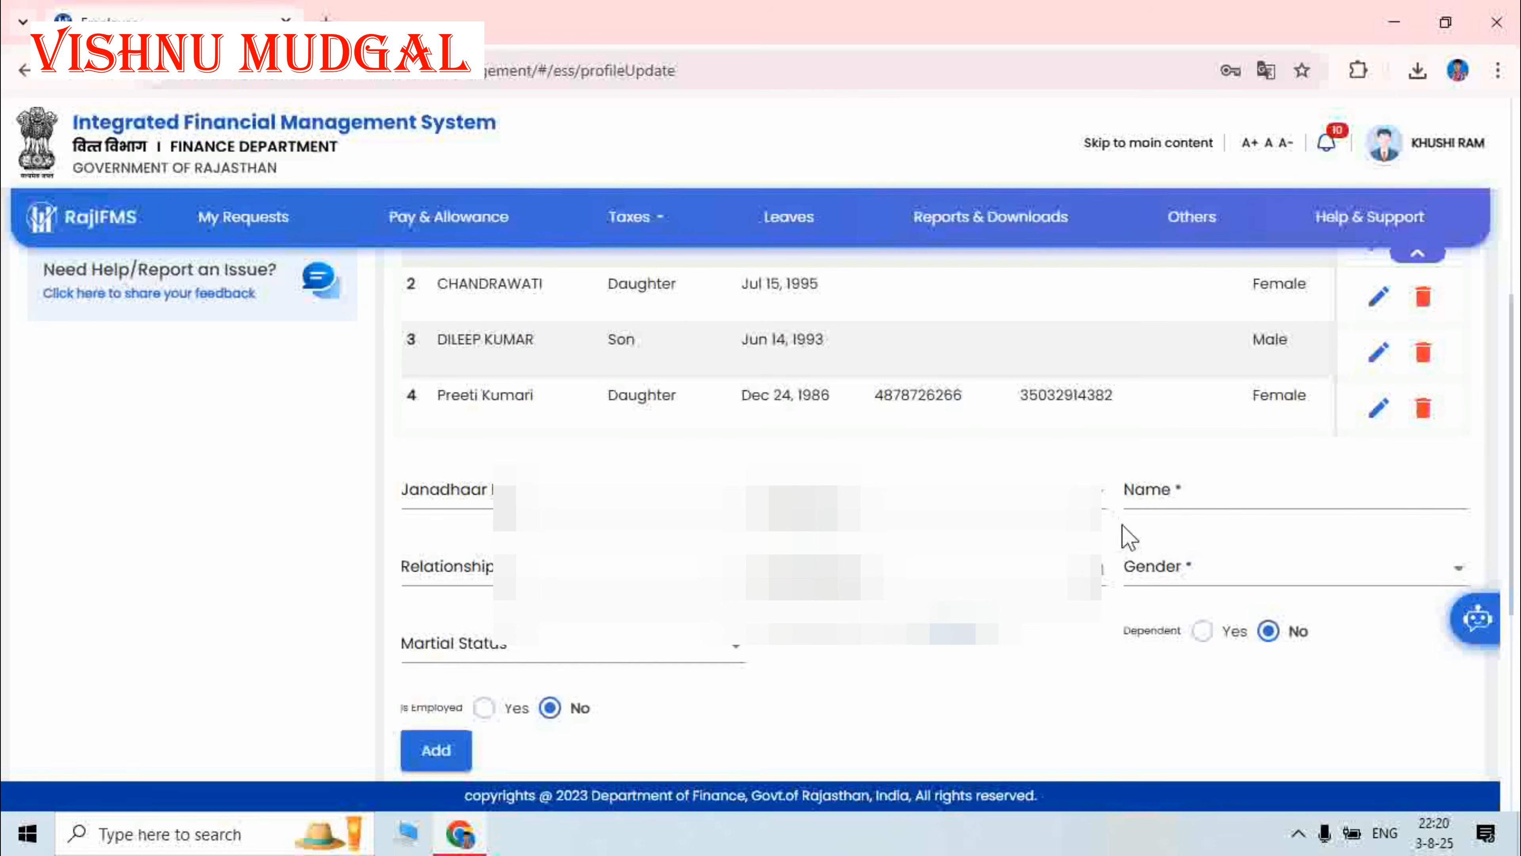
{"action": "scroll", "coordinate": [1126, 537], "scroll_direction": "down", "scroll_amount": 2}
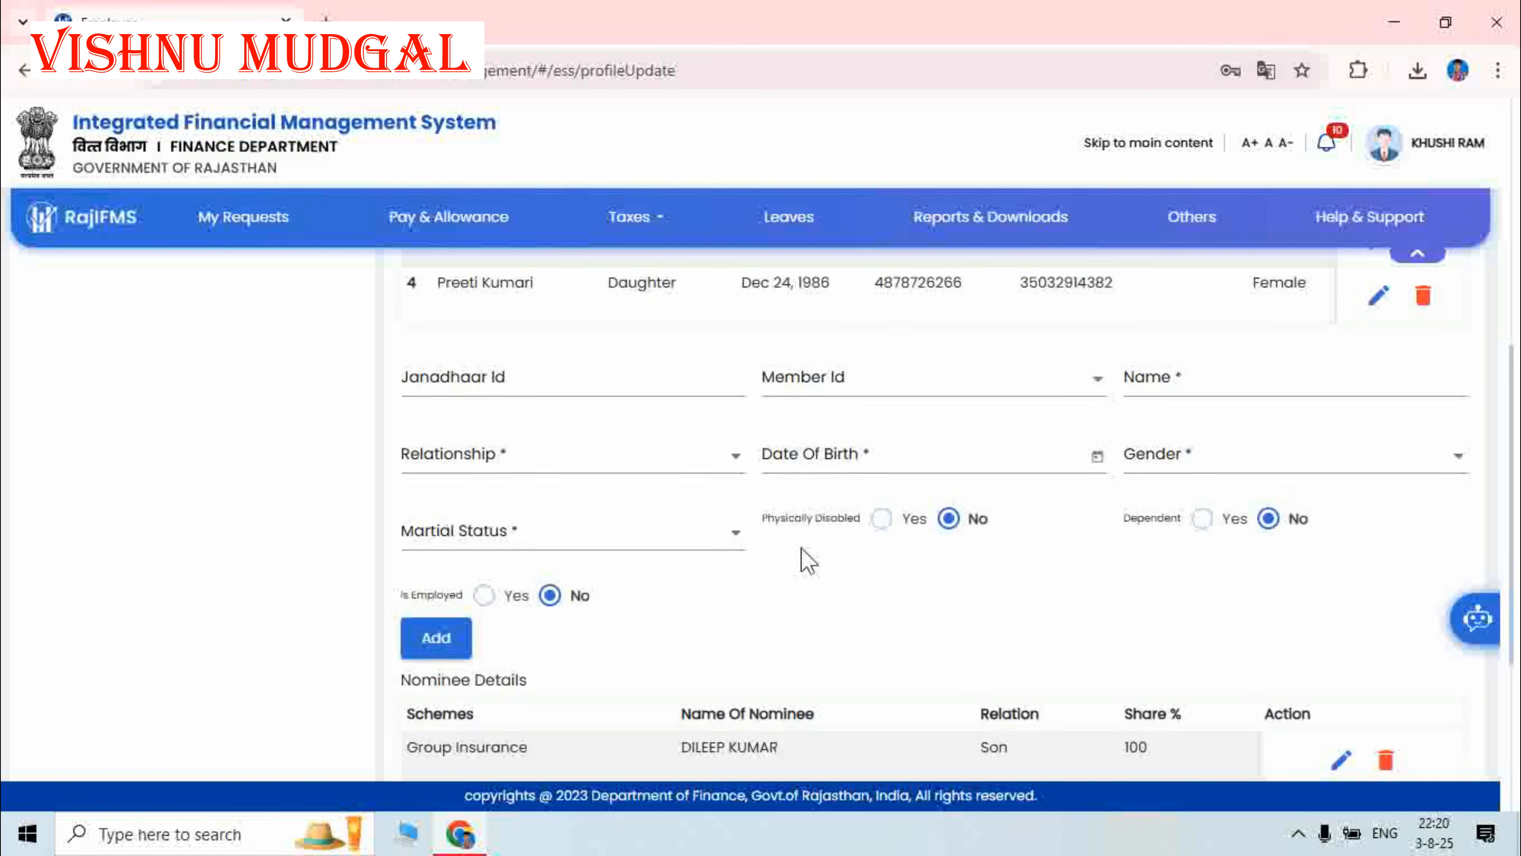
{"action": "scroll", "coordinate": [810, 560], "scroll_direction": "down", "scroll_amount": 2}
{"action": "scroll", "coordinate": [799, 549], "scroll_direction": "down", "scroll_amount": 4}
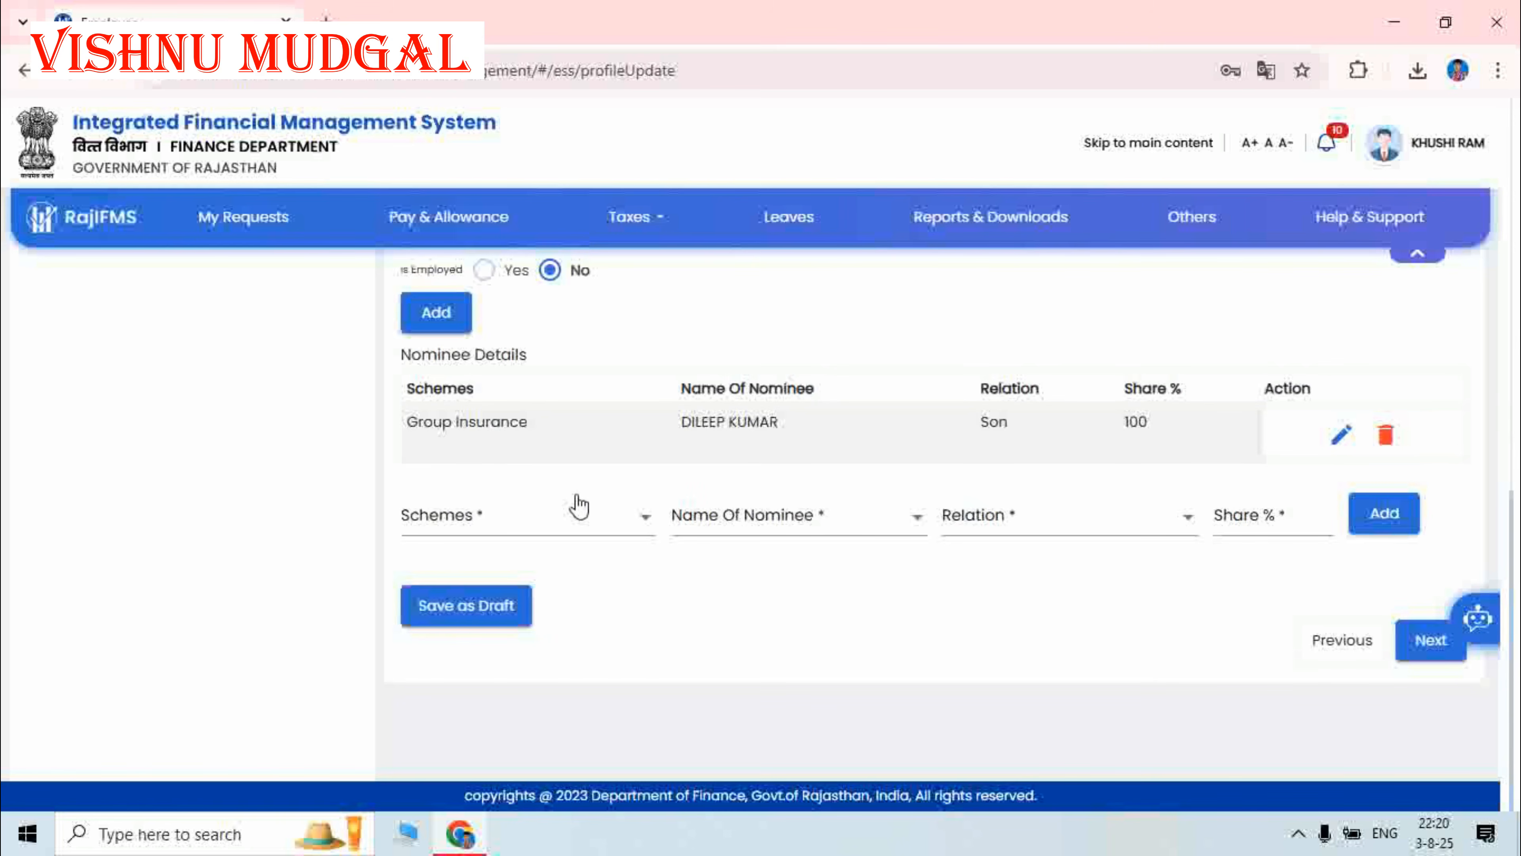
{"action": "left_click", "coordinate": [585, 531]}
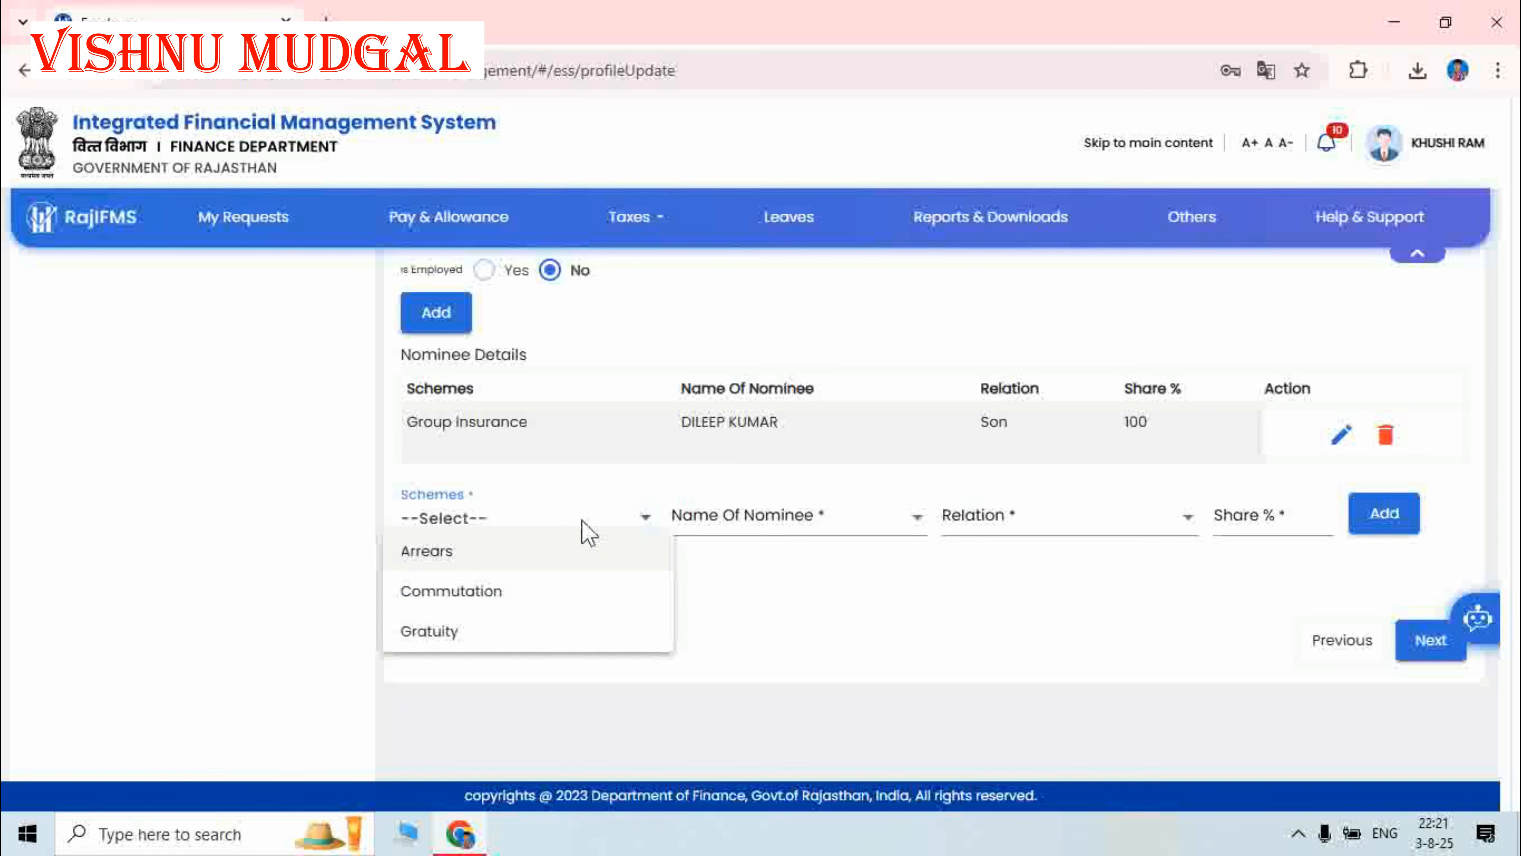
{"action": "left_click", "coordinate": [488, 561]}
{"action": "left_click", "coordinate": [726, 528]}
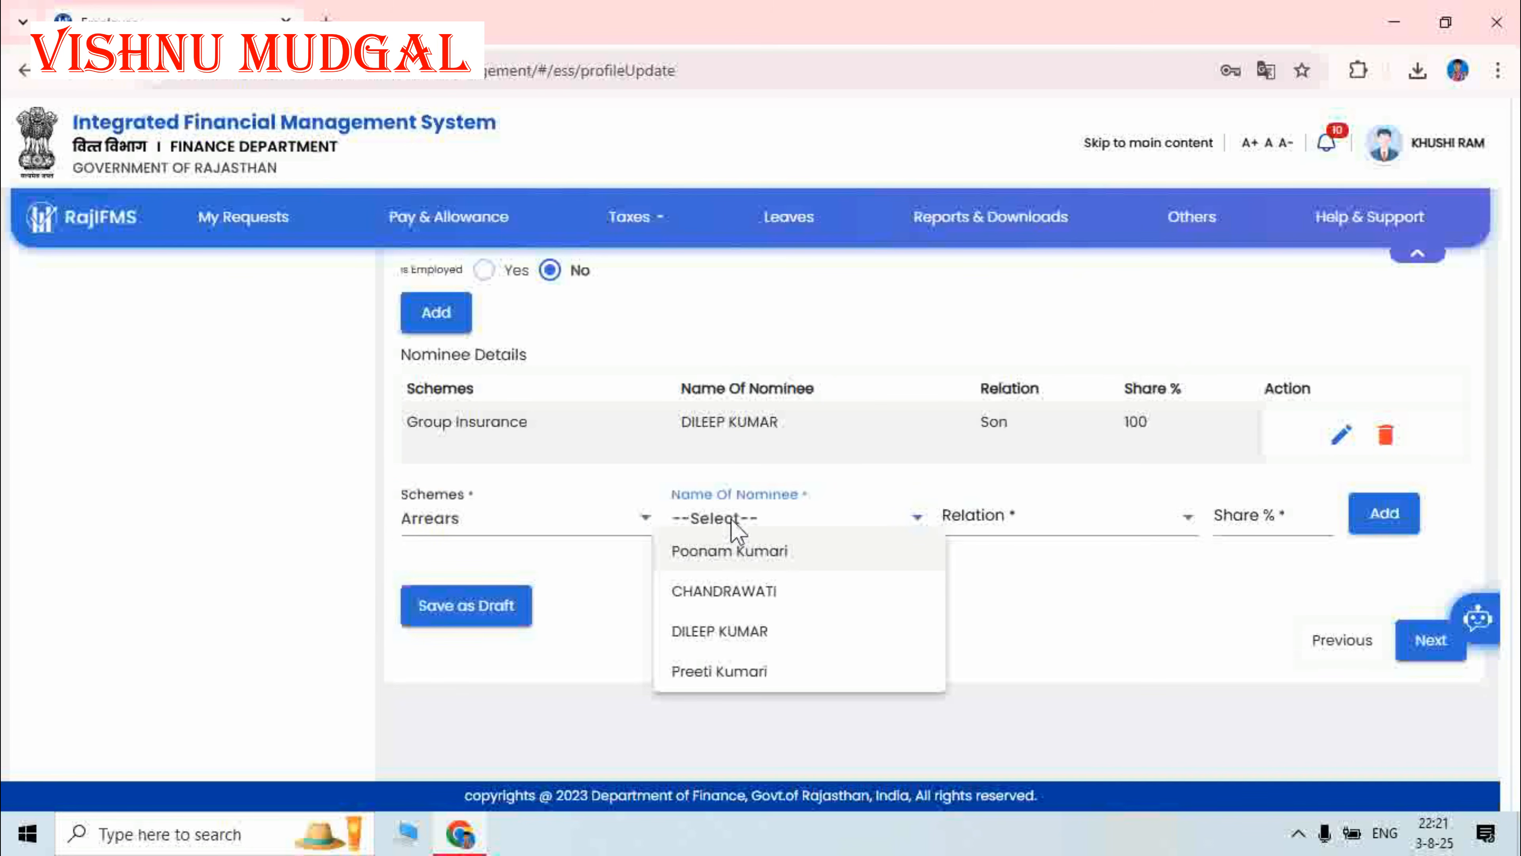
{"action": "left_click", "coordinate": [736, 644]}
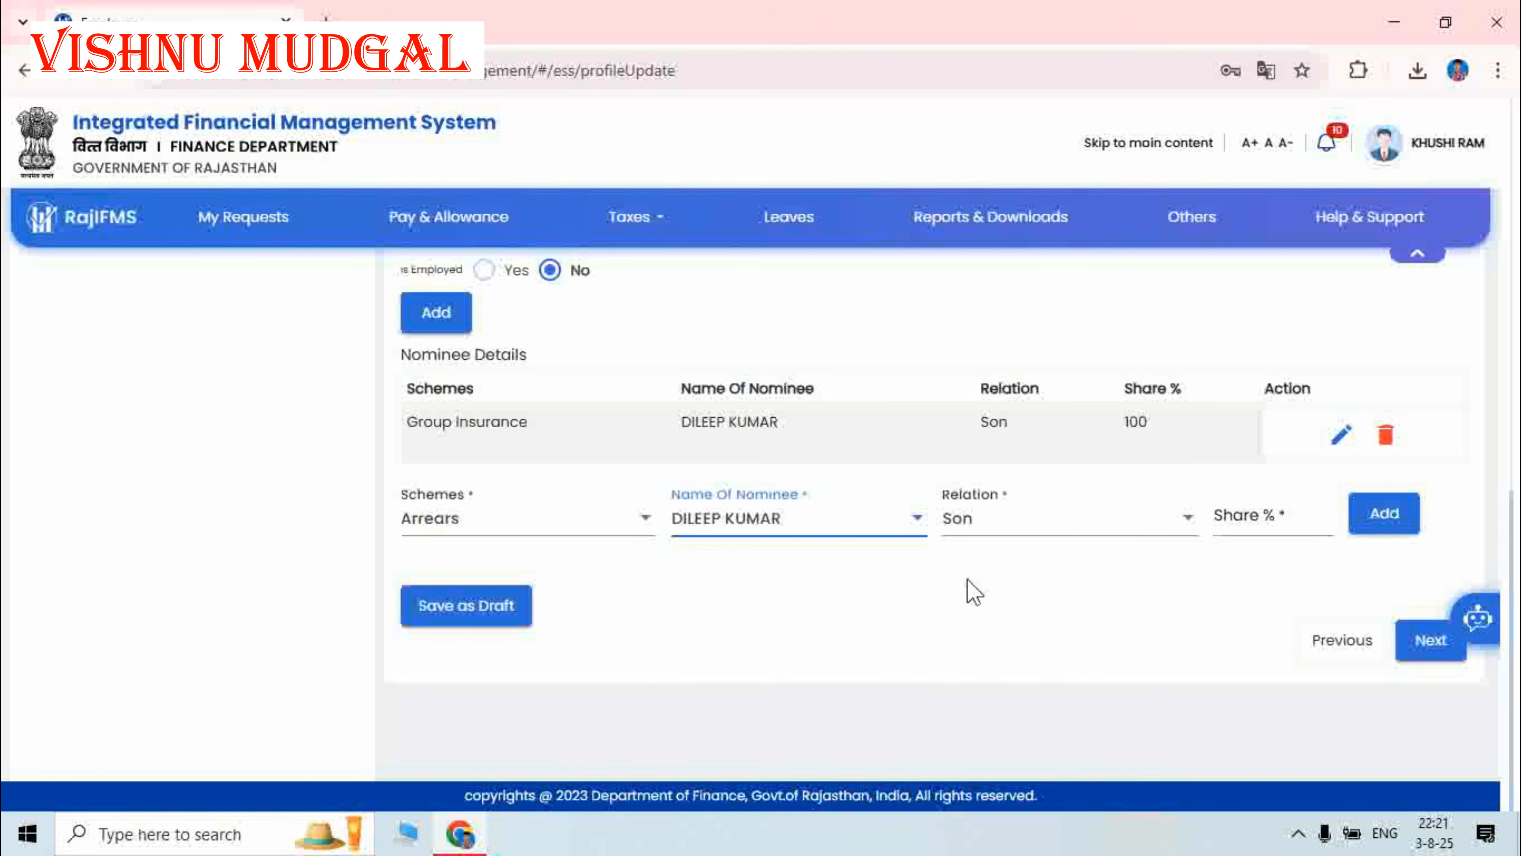
{"action": "left_click", "coordinate": [1243, 519]}
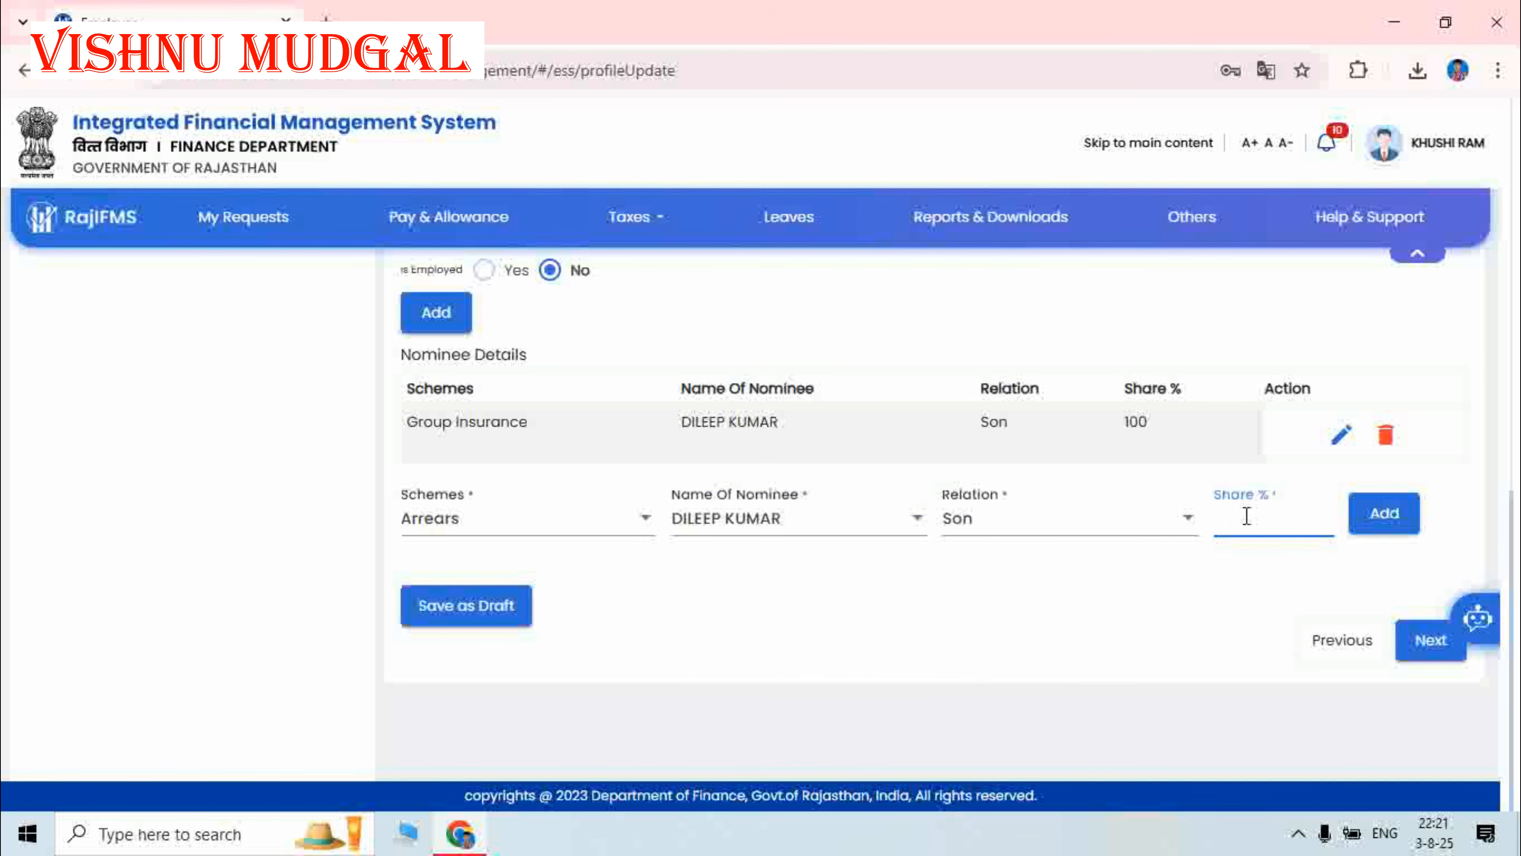
{"action": "left_click", "coordinate": [1396, 516]}
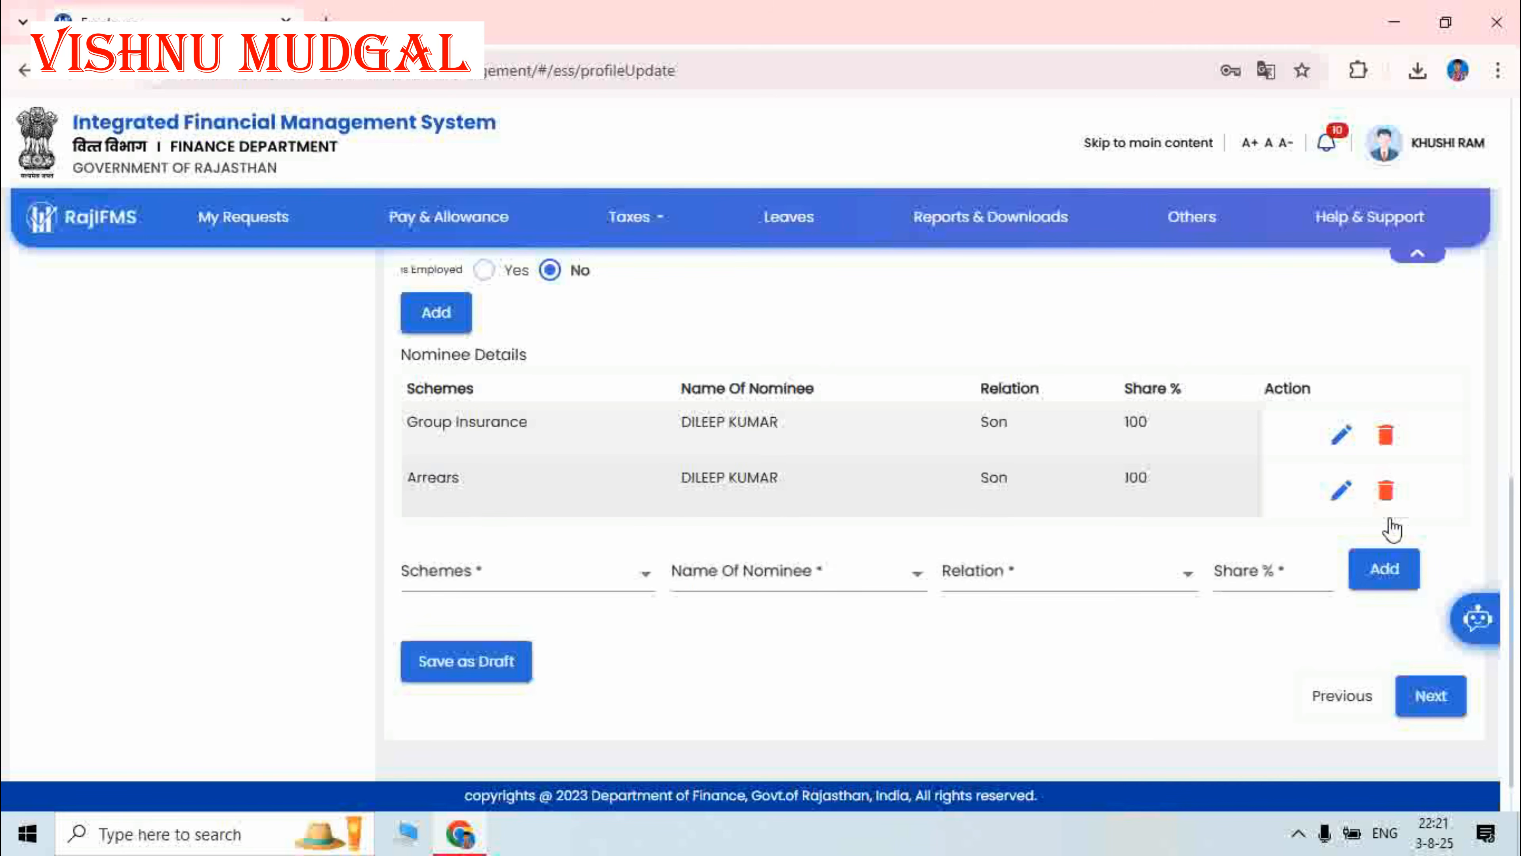
Add the employee's son as nominee for the Commutation scheme with a 100% share
{"action": "left_click", "coordinate": [542, 585]}
{"action": "left_click", "coordinate": [485, 660]}
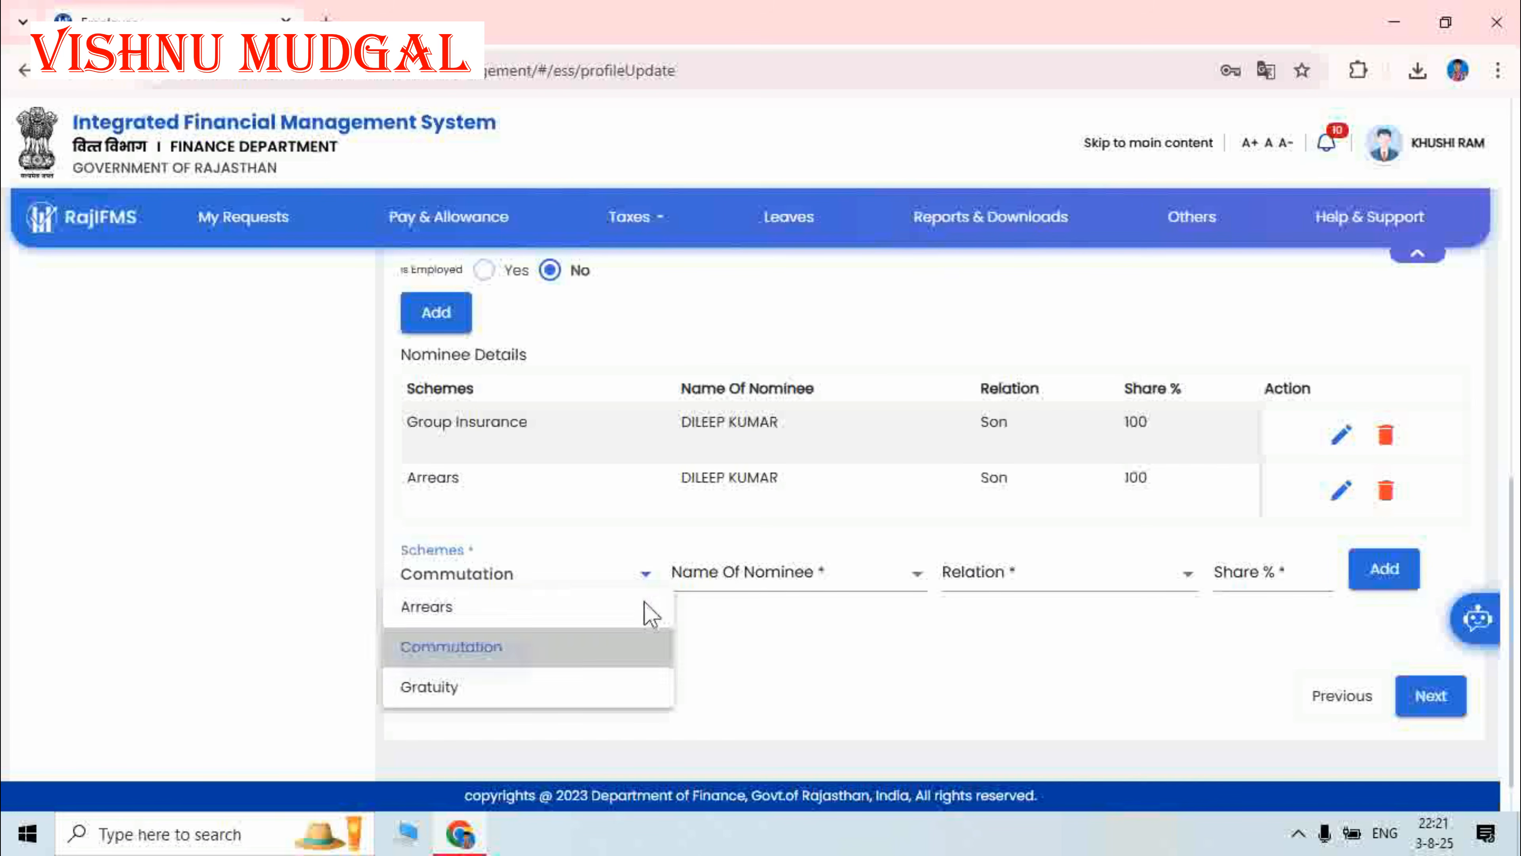
{"action": "left_click", "coordinate": [745, 590]}
{"action": "left_click", "coordinate": [734, 700]}
{"action": "left_click", "coordinate": [1269, 571]}
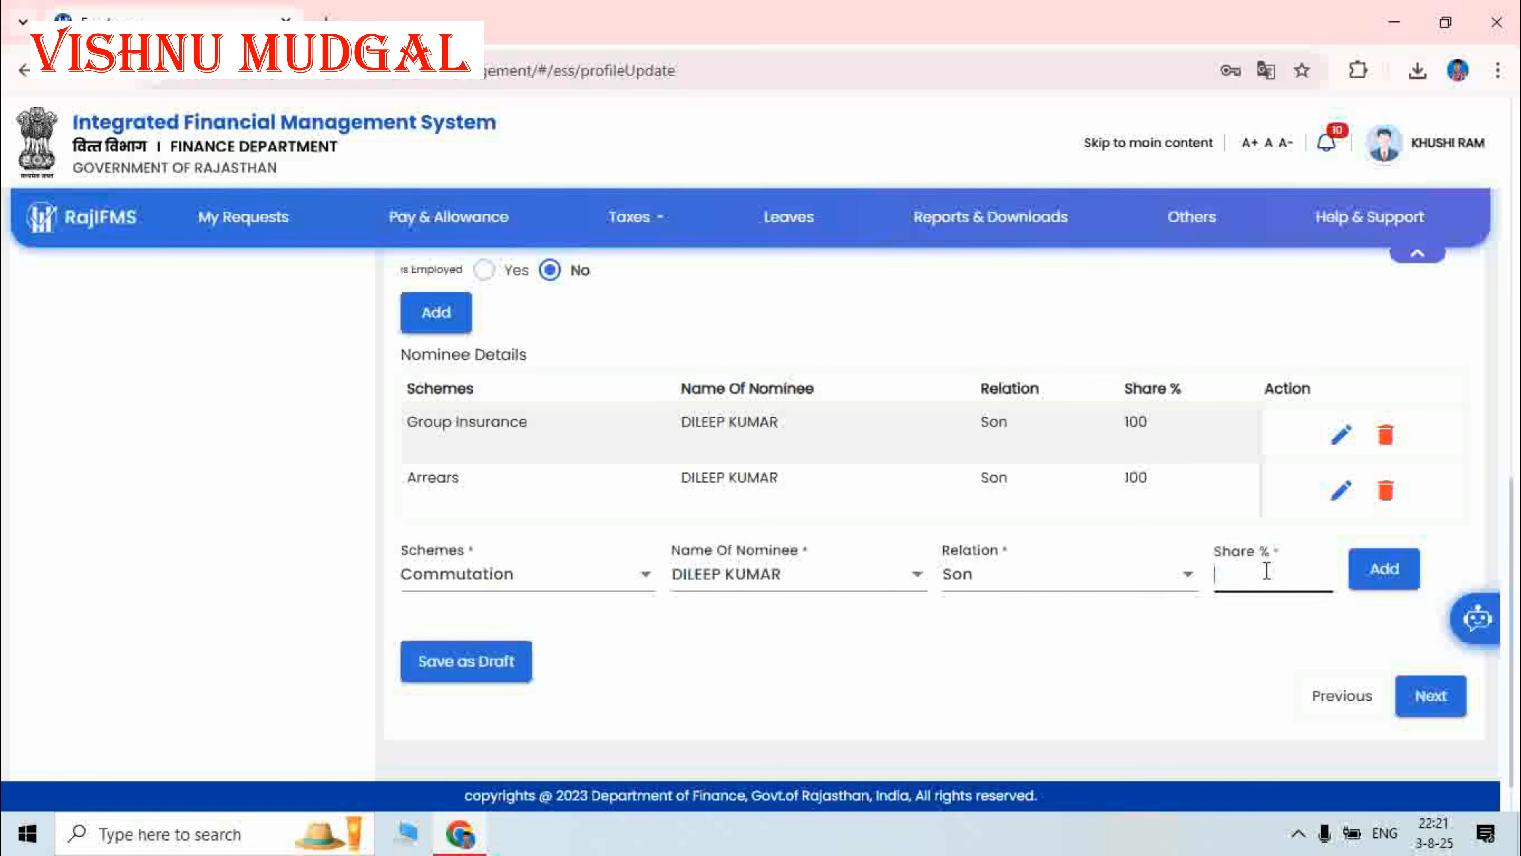
{"action": "left_click", "coordinate": [1390, 570]}
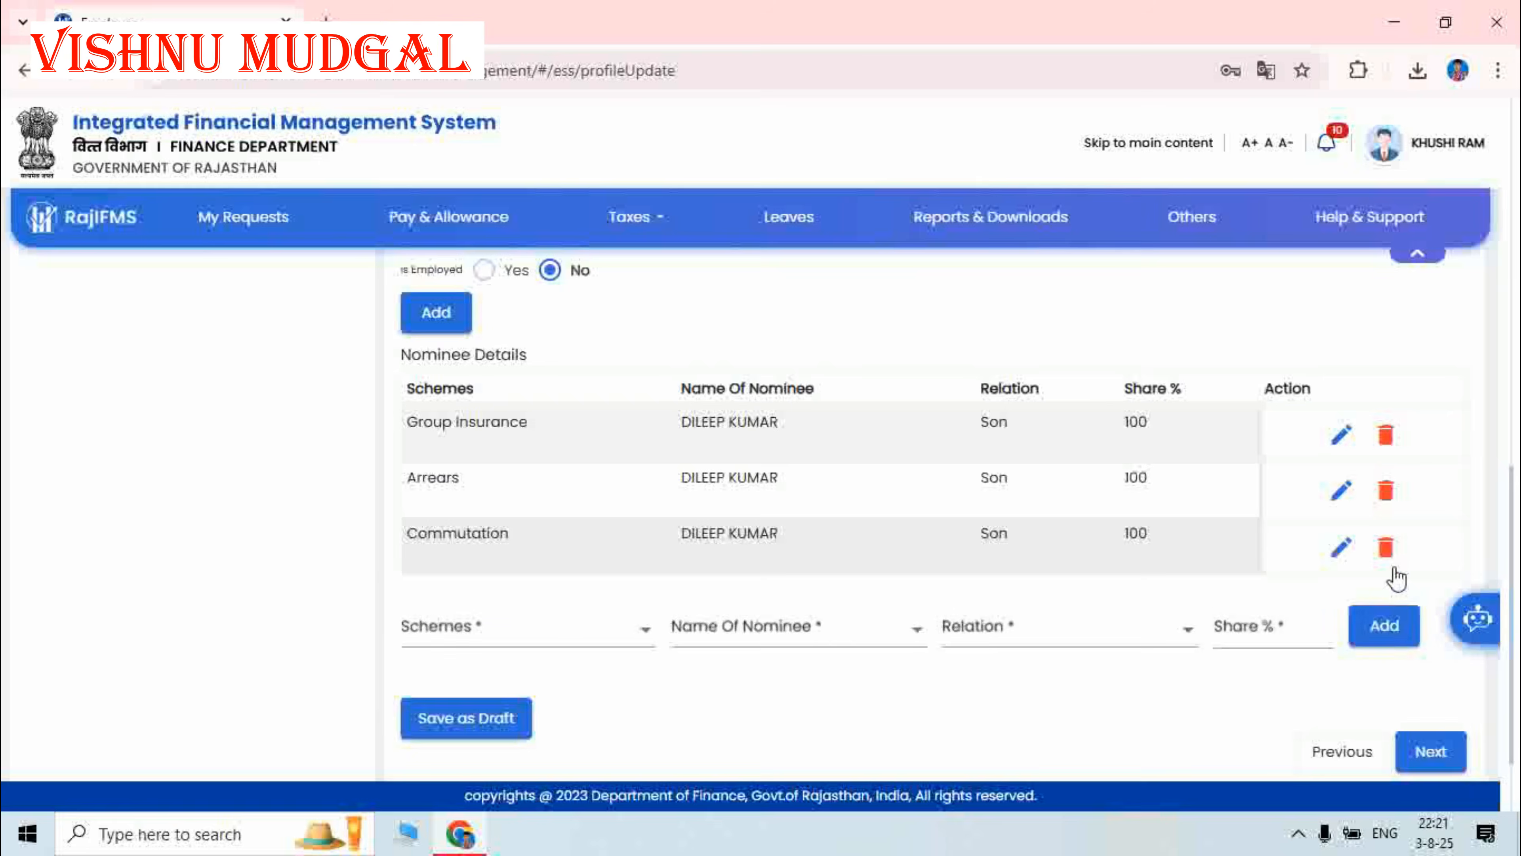
Add the employee's son as nominee for the Gratuity scheme with a 100% share
{"action": "left_click", "coordinate": [461, 637]}
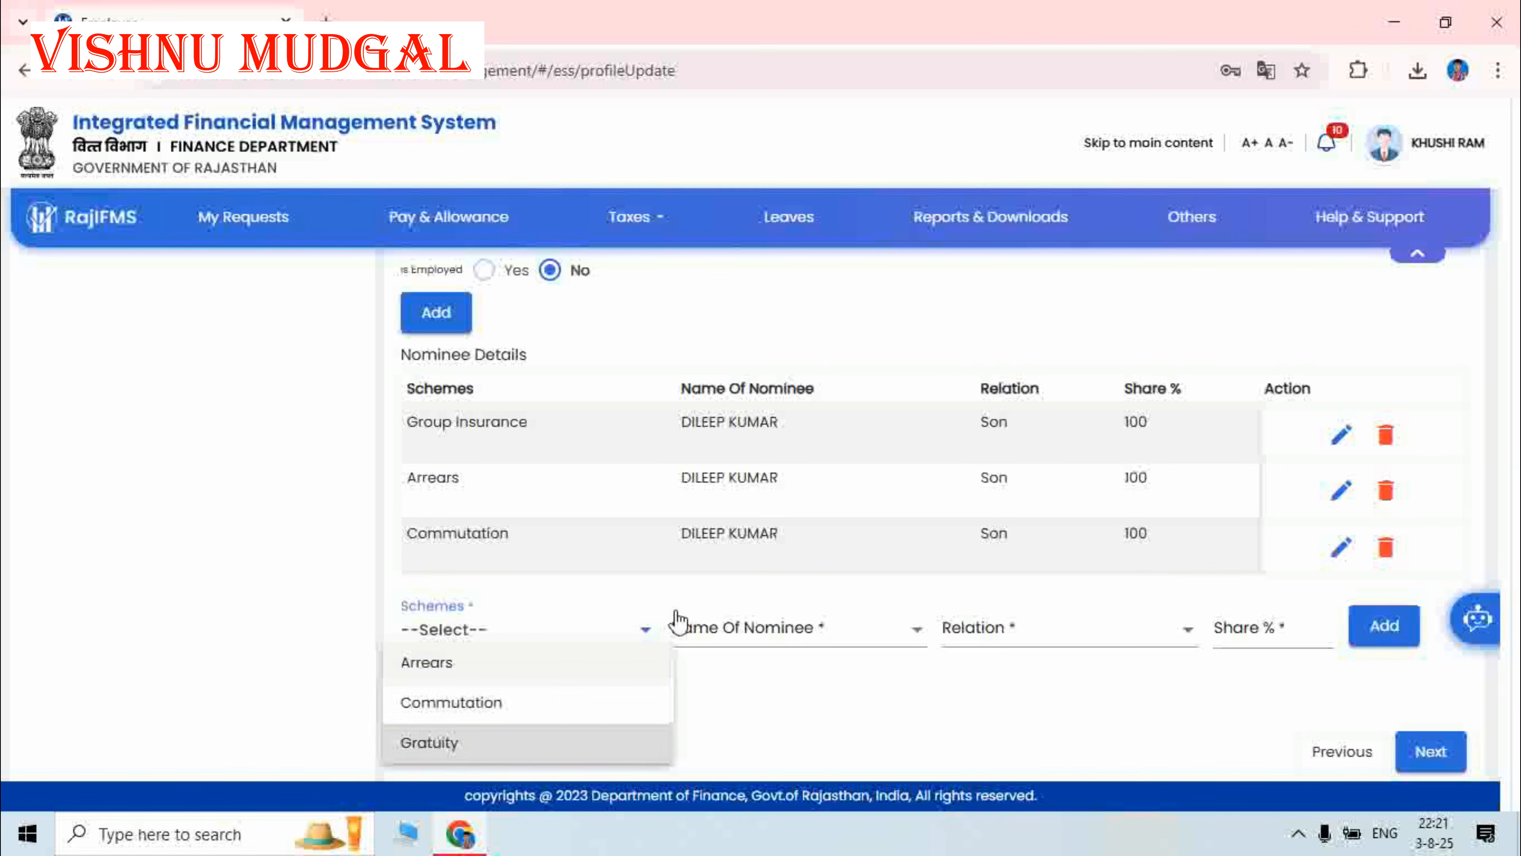
{"action": "left_click", "coordinate": [450, 740]}
{"action": "left_click", "coordinate": [729, 635]}
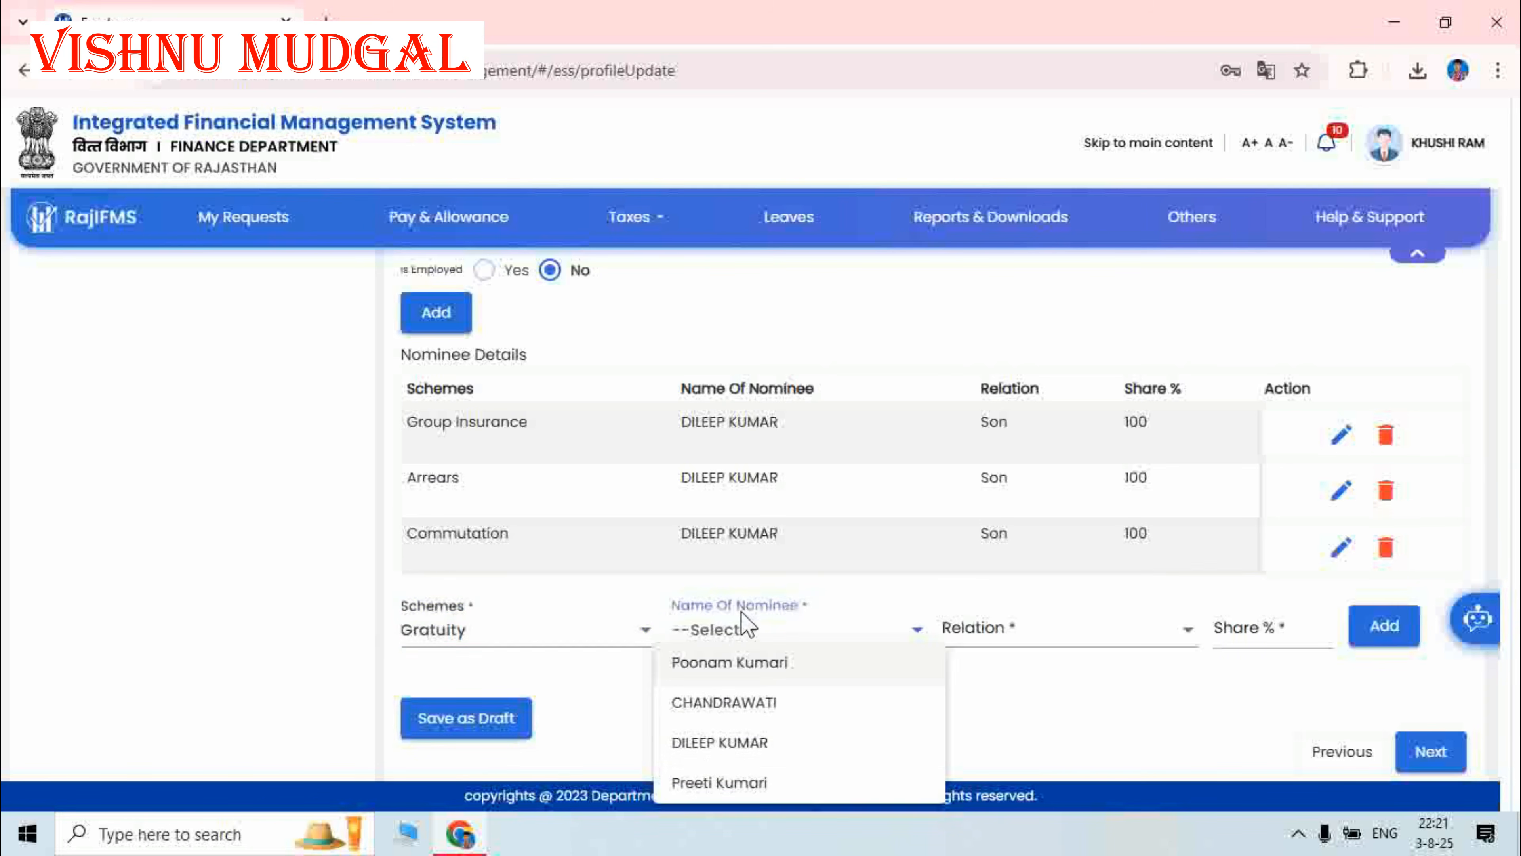
{"action": "left_click", "coordinate": [724, 744]}
{"action": "left_click", "coordinate": [1253, 630]}
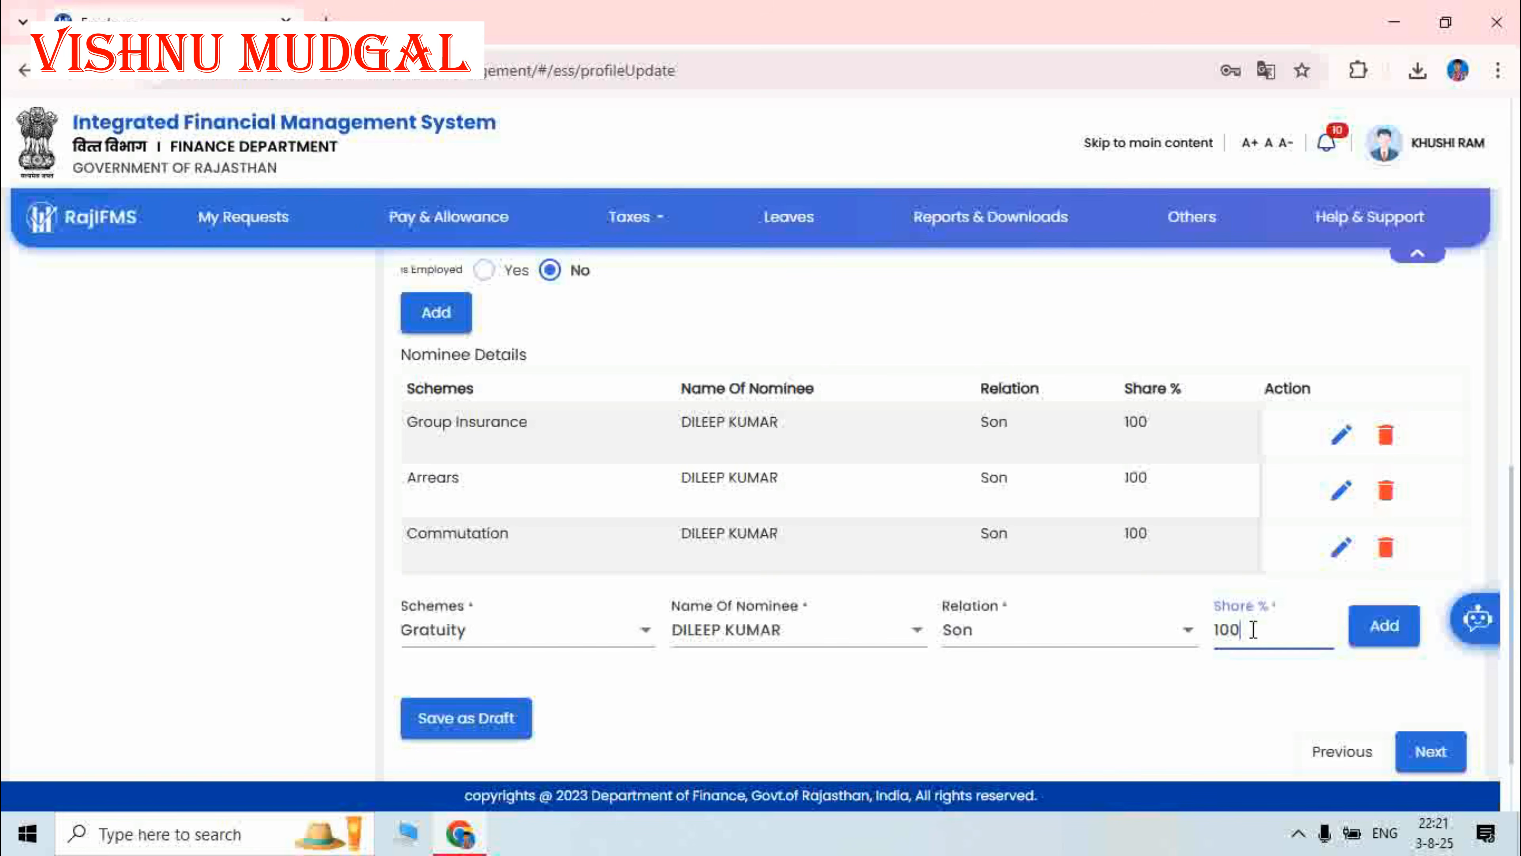
{"action": "left_click", "coordinate": [1401, 636]}
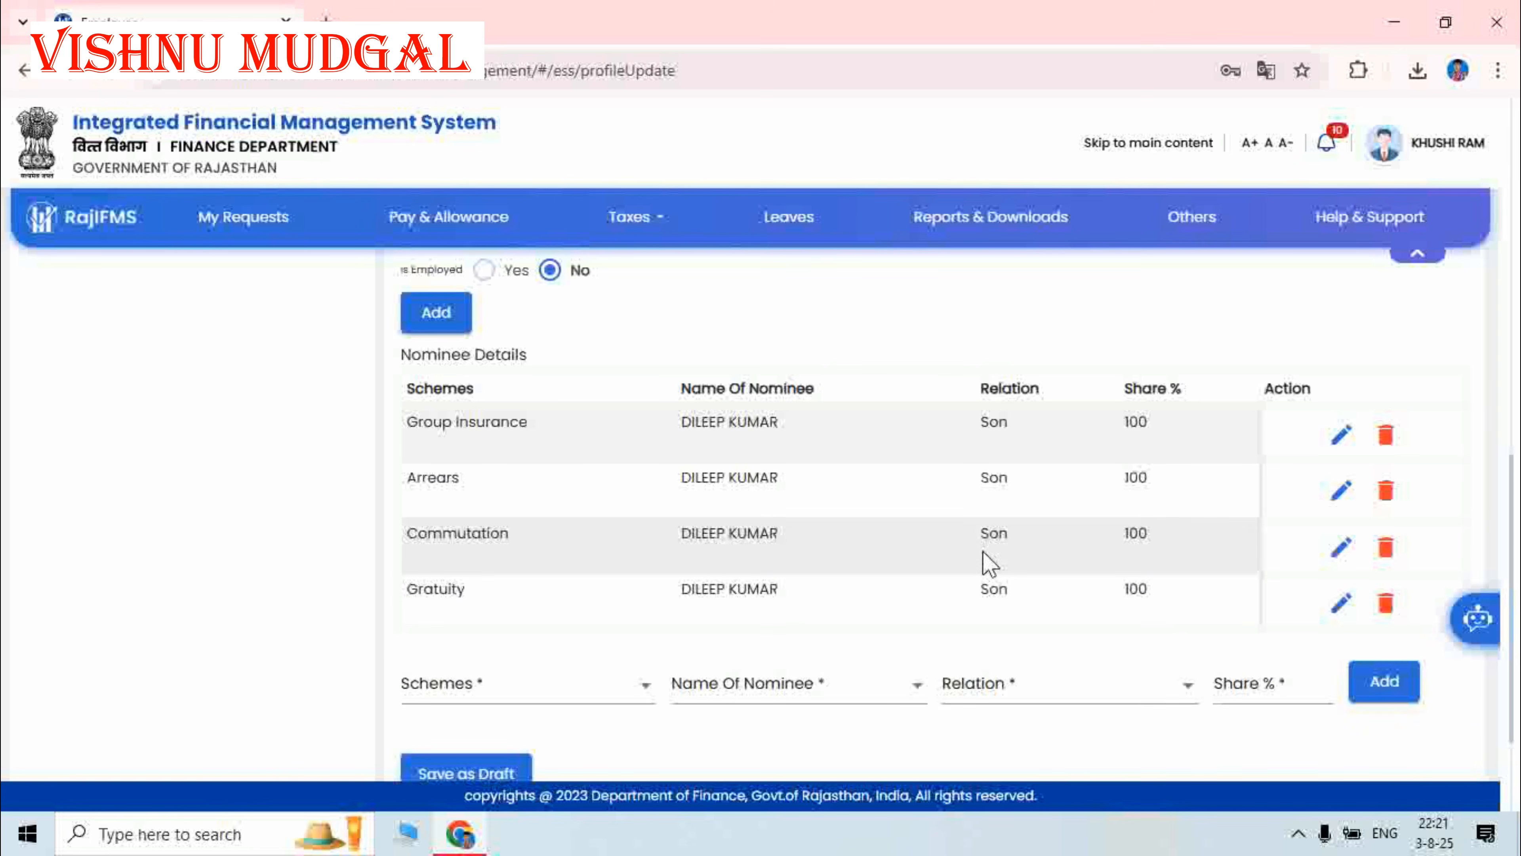
Check the nominee list, save the family and nominee details as a draft, and continue to the bank details
{"action": "scroll", "coordinate": [982, 528], "scroll_direction": "down", "scroll_amount": 3}
{"action": "scroll", "coordinate": [982, 527], "scroll_direction": "up", "scroll_amount": 4}
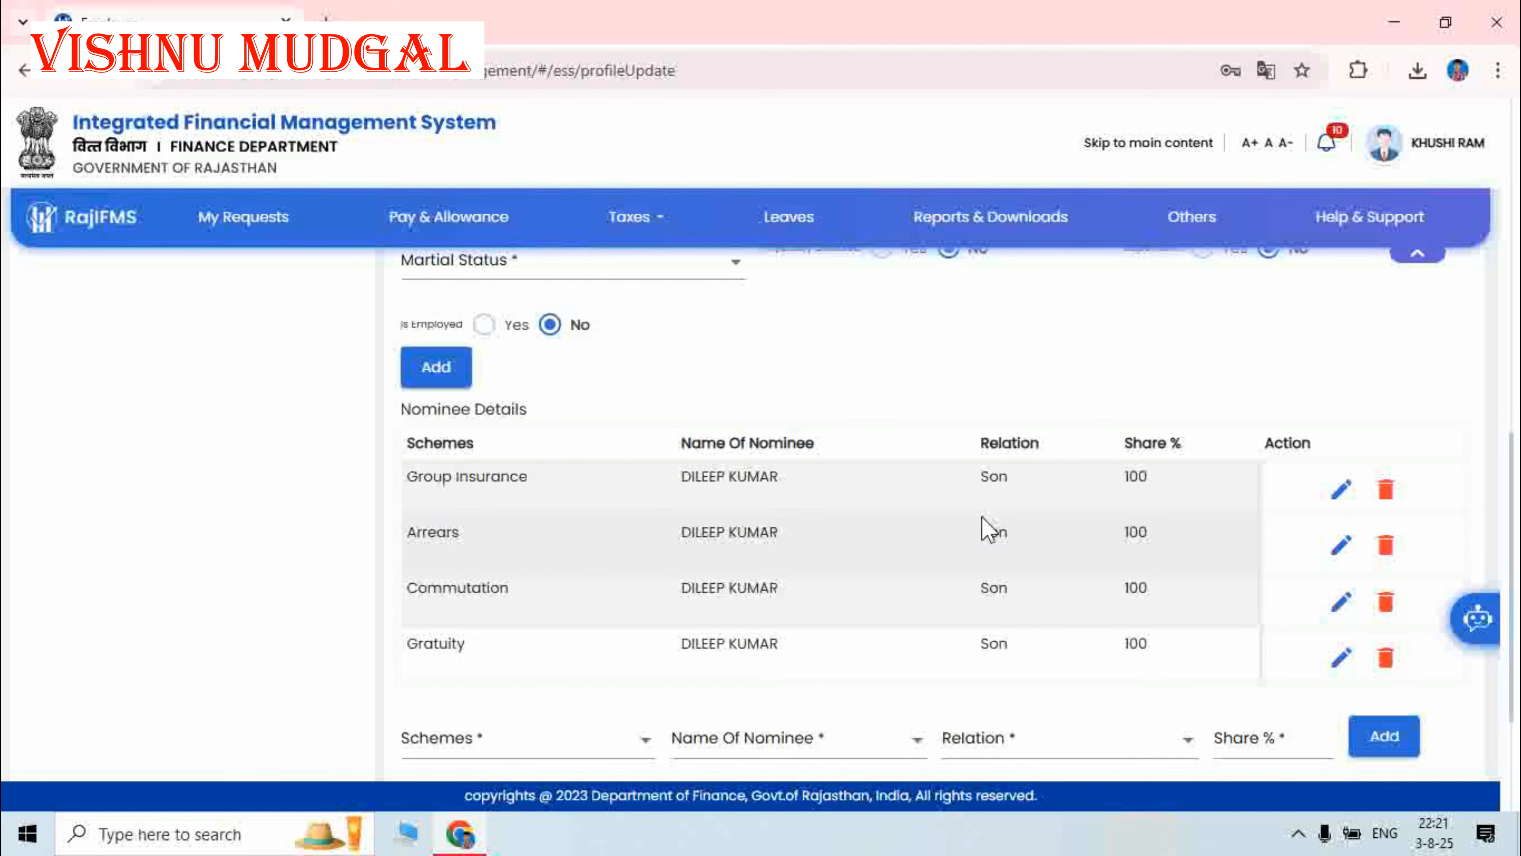
{"action": "scroll", "coordinate": [987, 527], "scroll_direction": "down", "scroll_amount": 2}
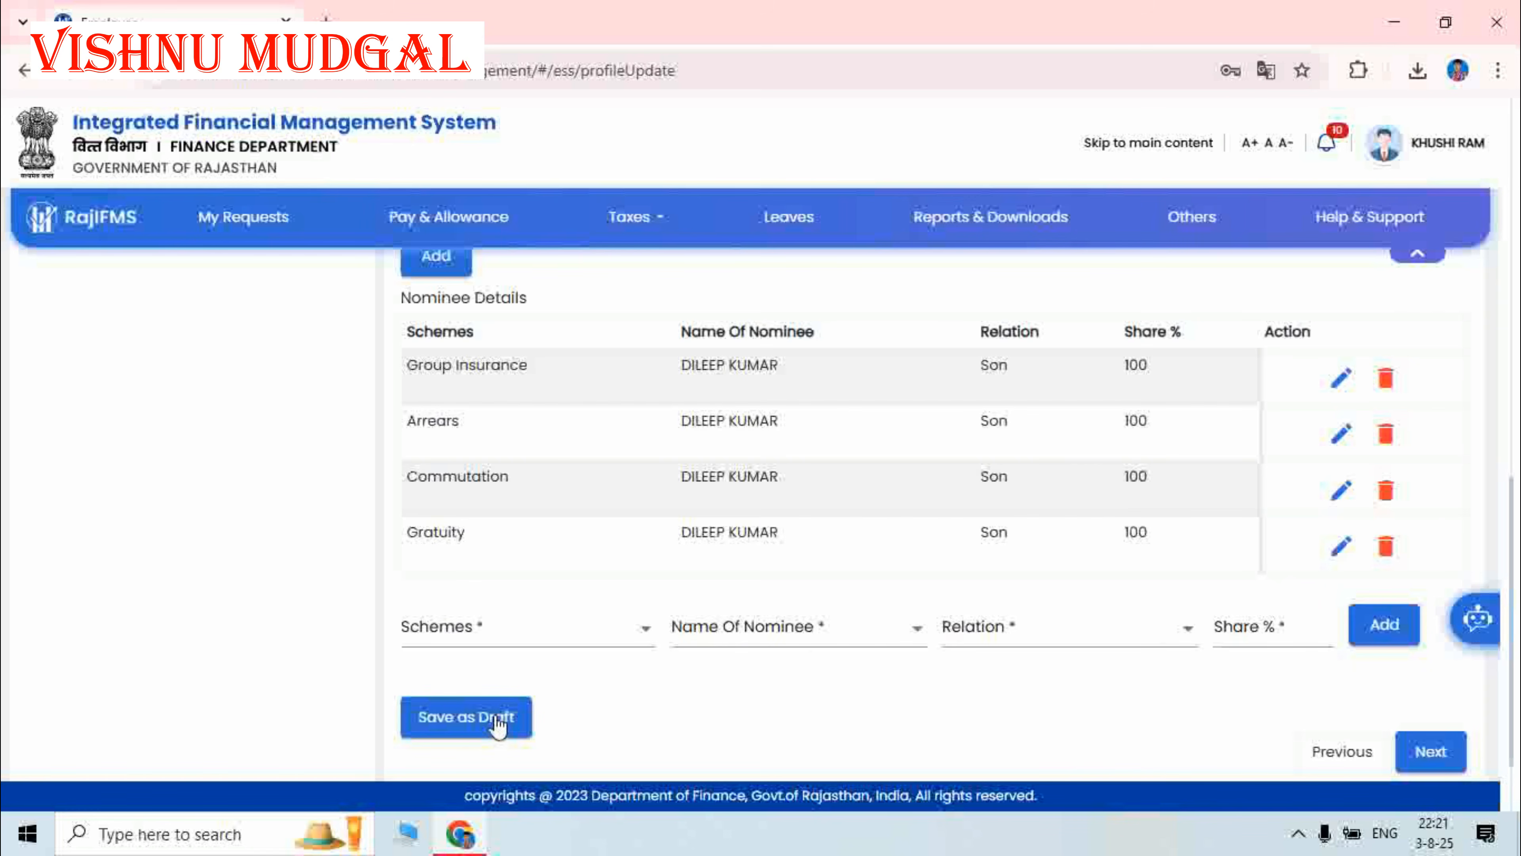
{"action": "left_click", "coordinate": [456, 723]}
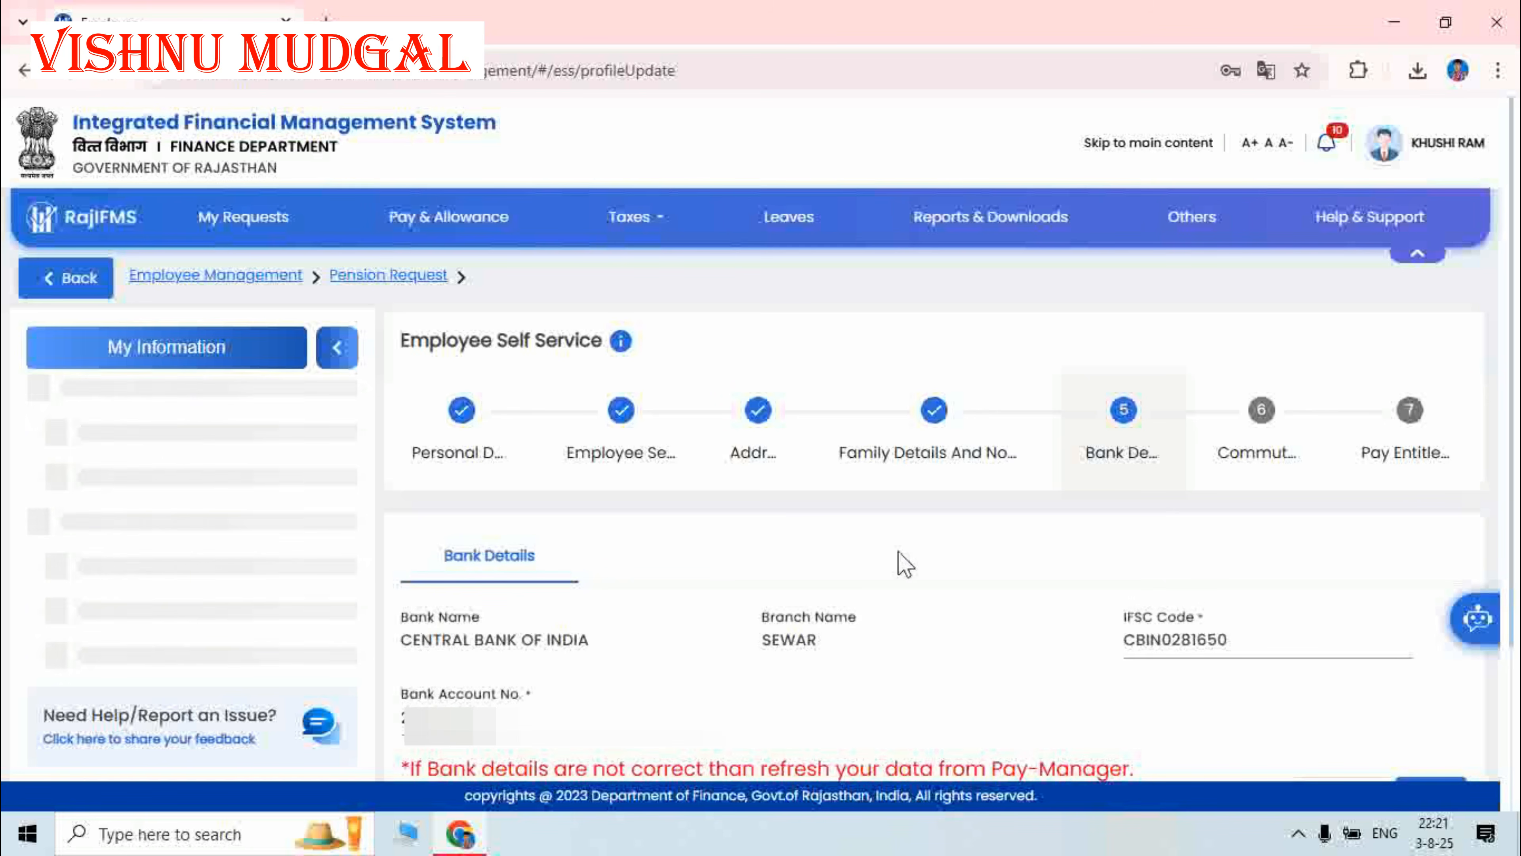
Check the bank name, branch, IFSC code and account number, and continue to the commutation section
{"action": "scroll", "coordinate": [934, 576], "scroll_direction": "down", "scroll_amount": 2}
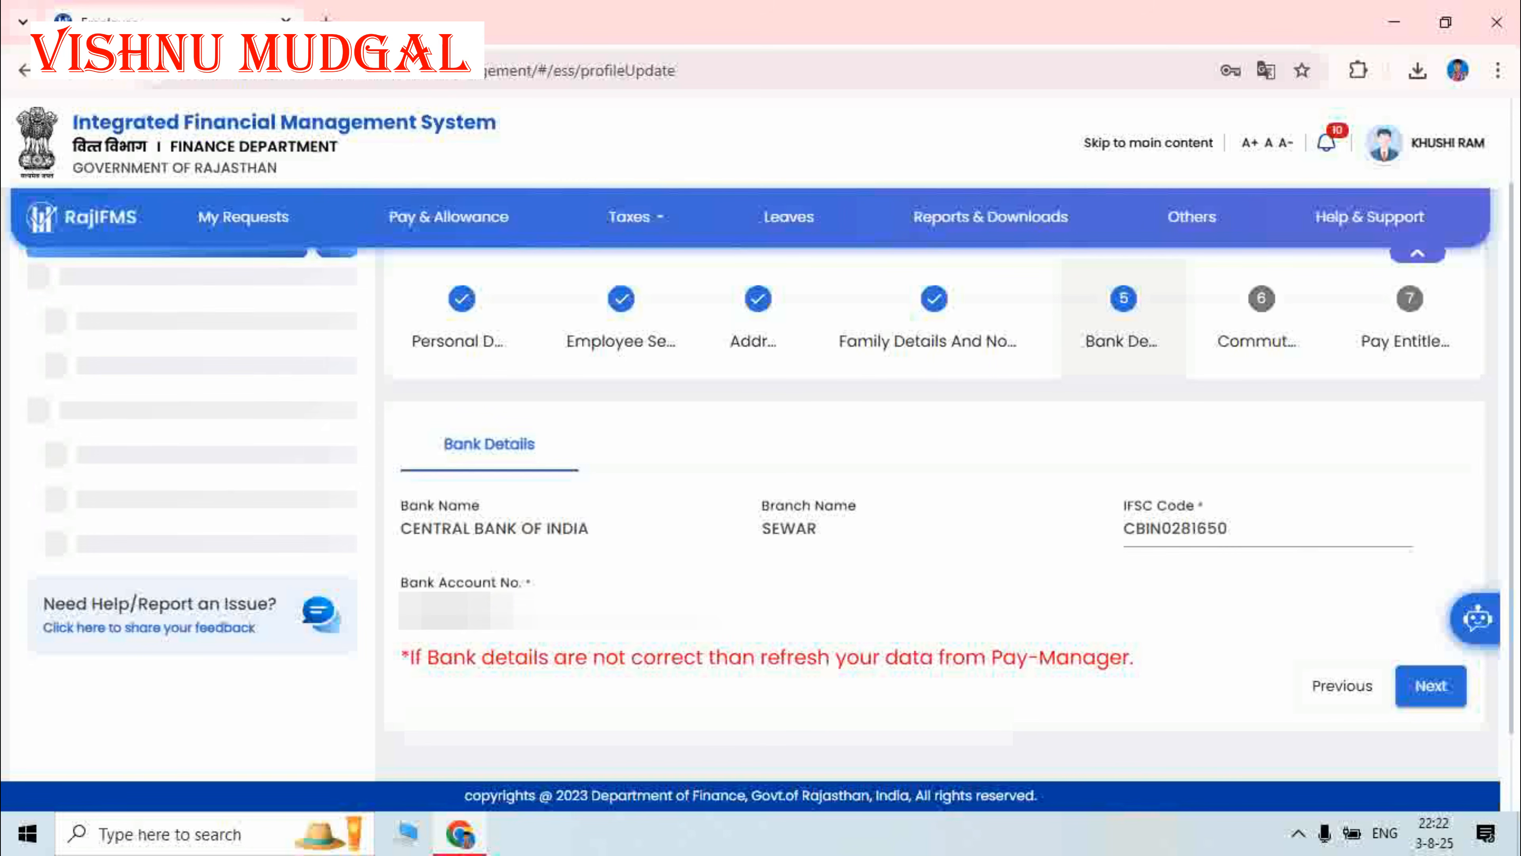
{"action": "scroll", "coordinate": [841, 630], "scroll_direction": "down", "scroll_amount": 2}
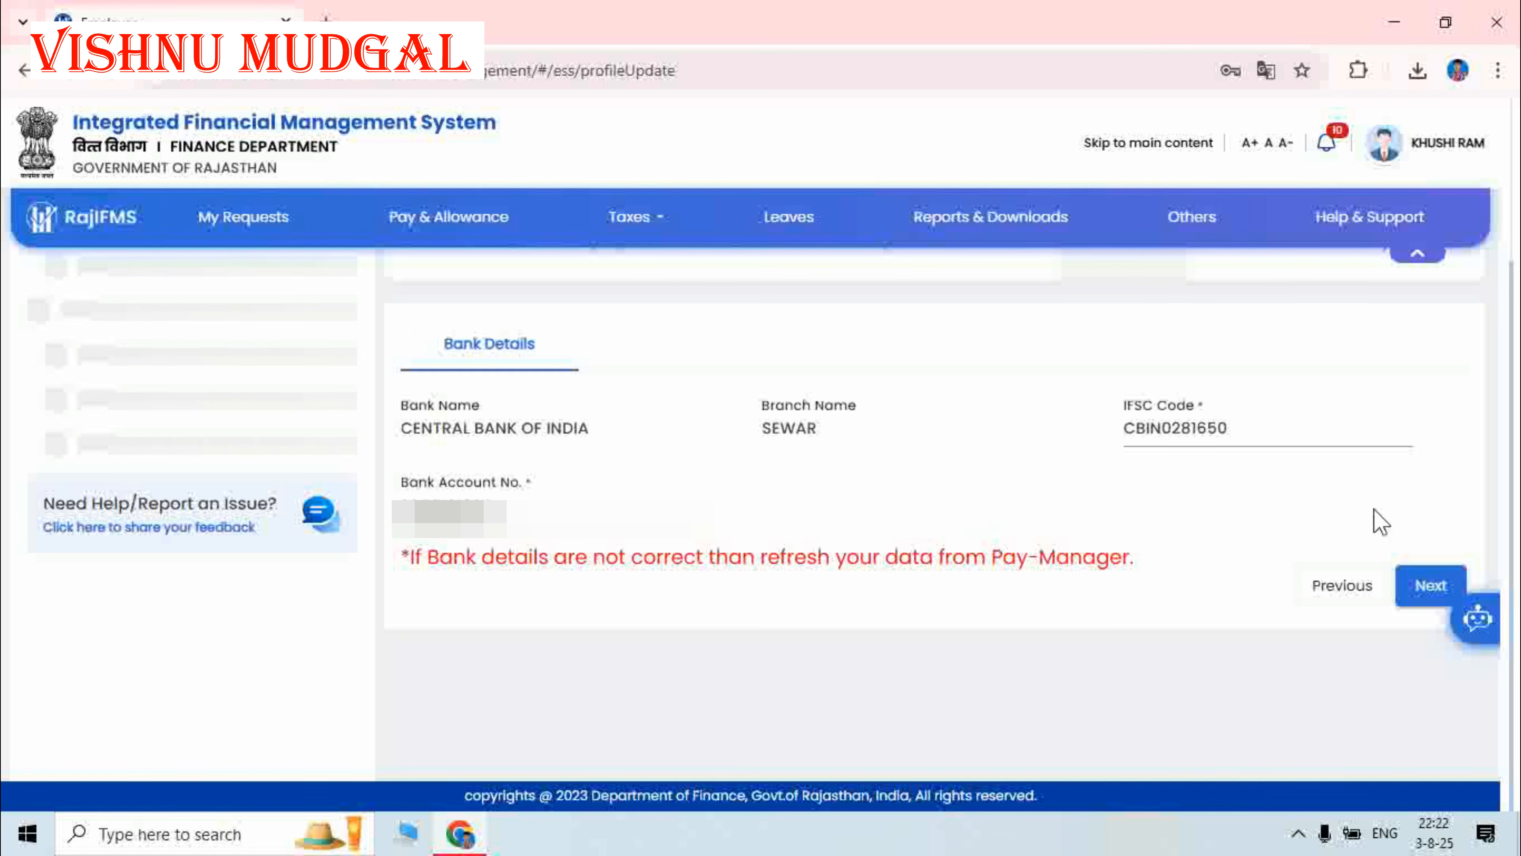
{"action": "left_click", "coordinate": [1429, 590]}
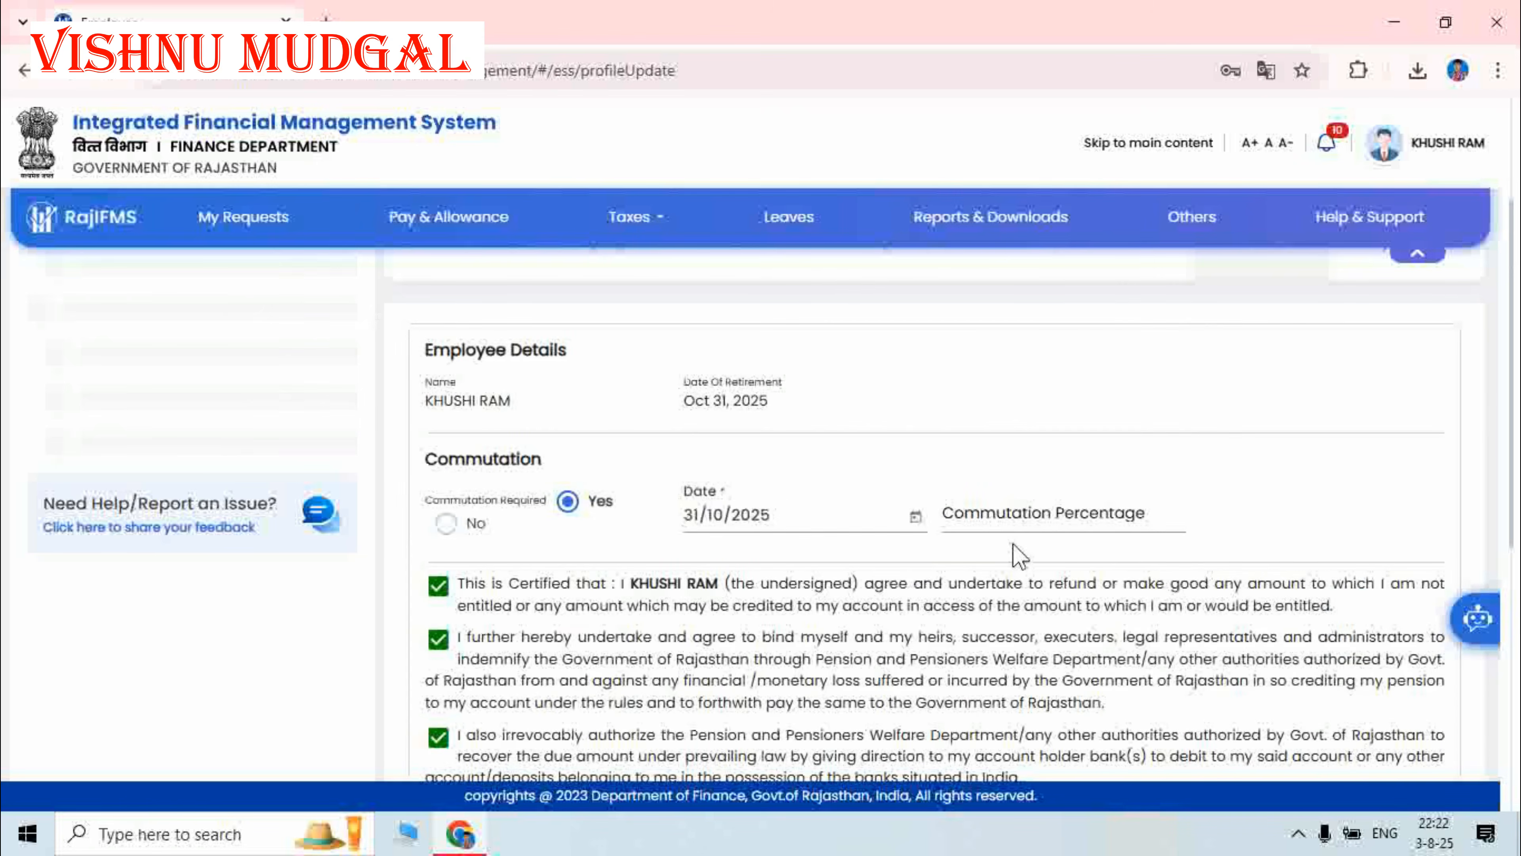
Check the commutation choice and date, and set the commutation percentage to 33.33
{"action": "scroll", "coordinate": [1015, 546], "scroll_direction": "up", "scroll_amount": 3}
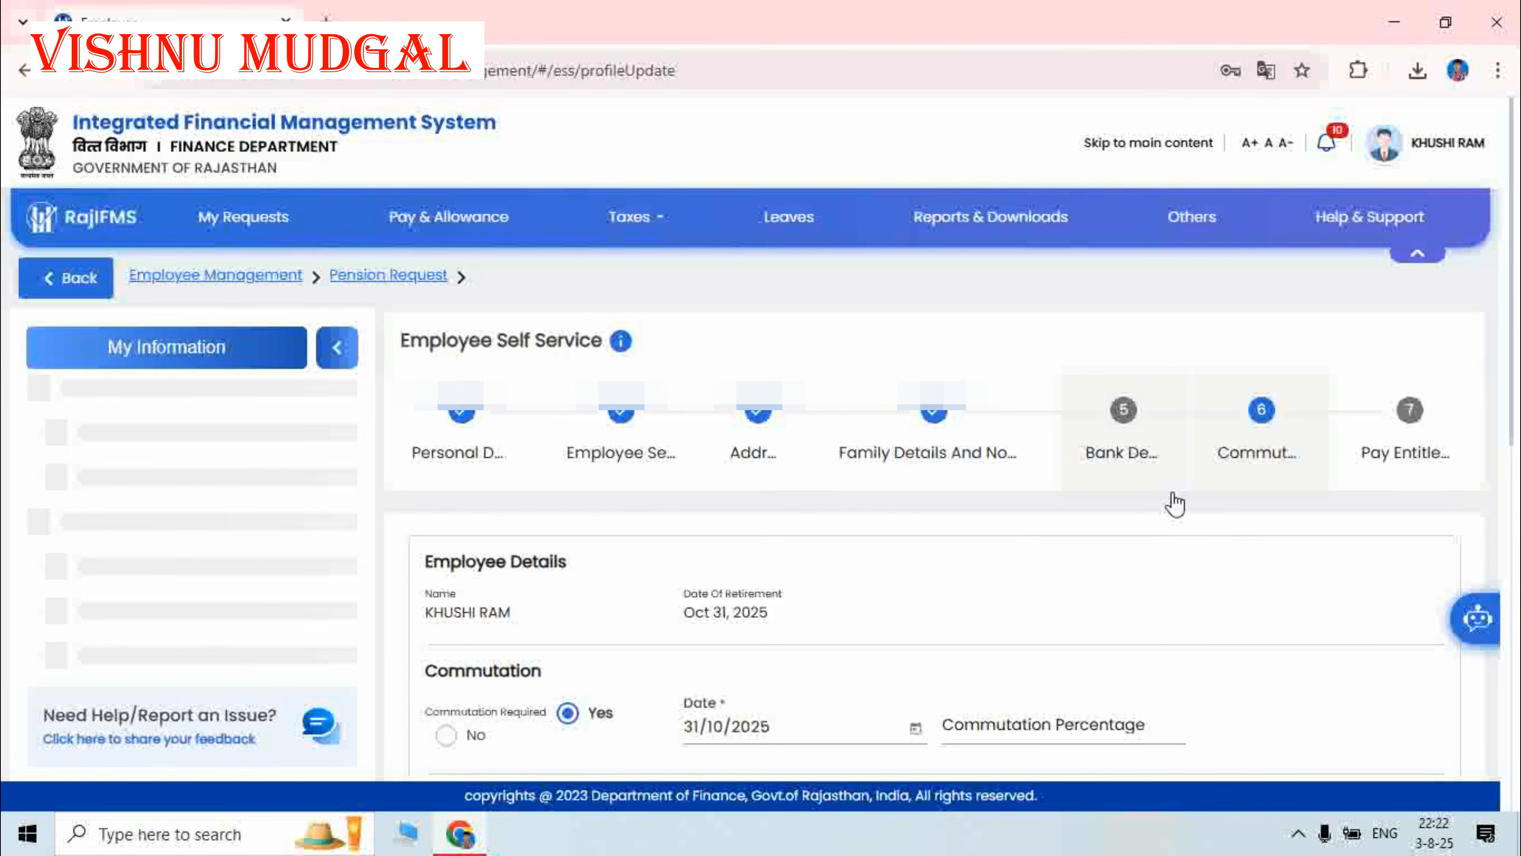
{"action": "scroll", "coordinate": [1172, 503], "scroll_direction": "down", "scroll_amount": 2}
{"action": "scroll", "coordinate": [1039, 479], "scroll_direction": "down", "scroll_amount": 4}
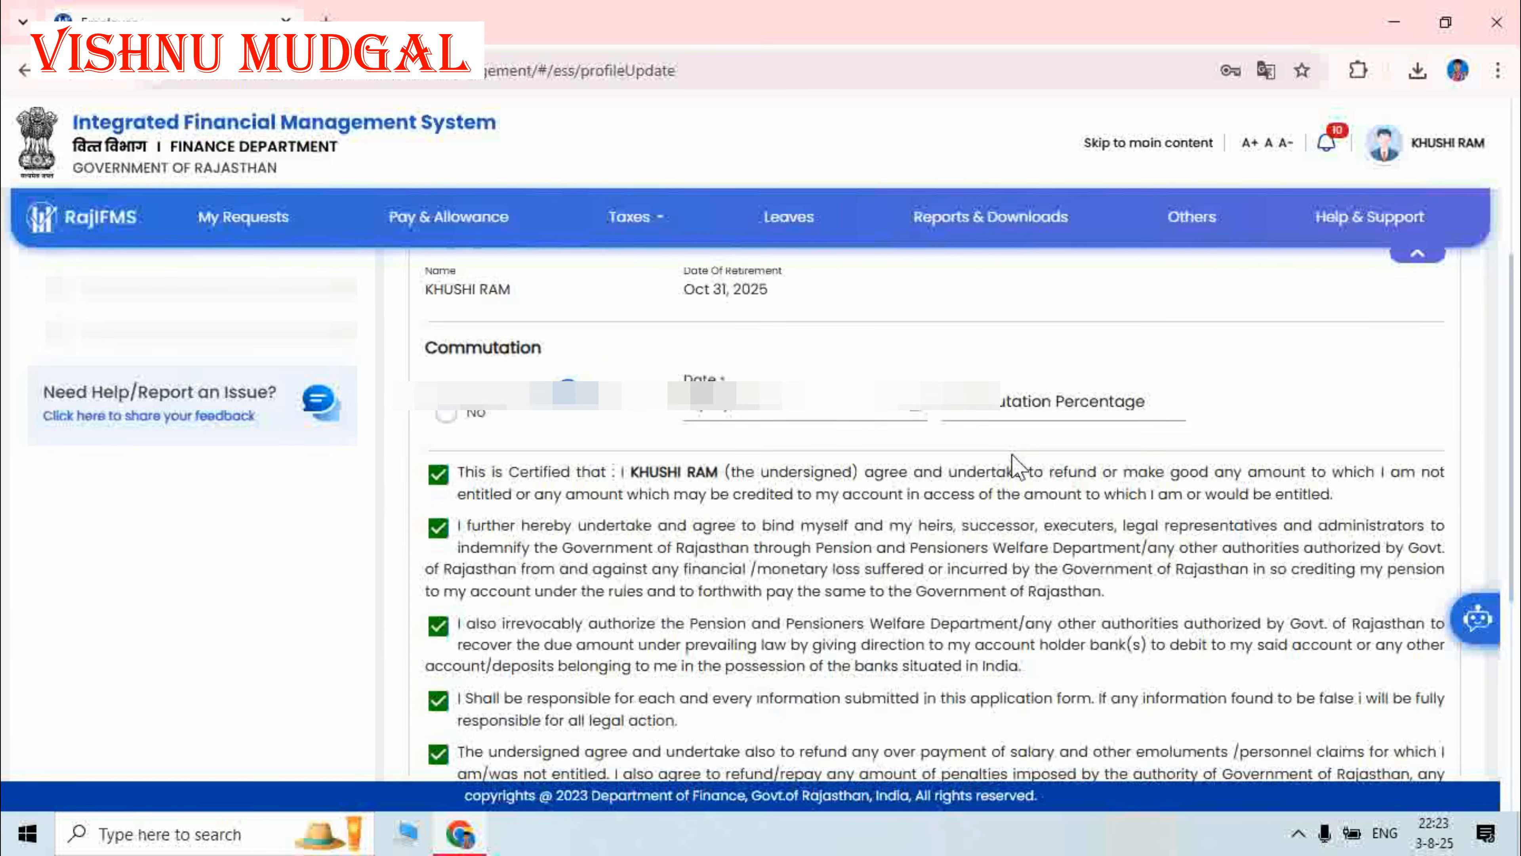
{"action": "scroll", "coordinate": [1018, 464], "scroll_direction": "up", "scroll_amount": 2}
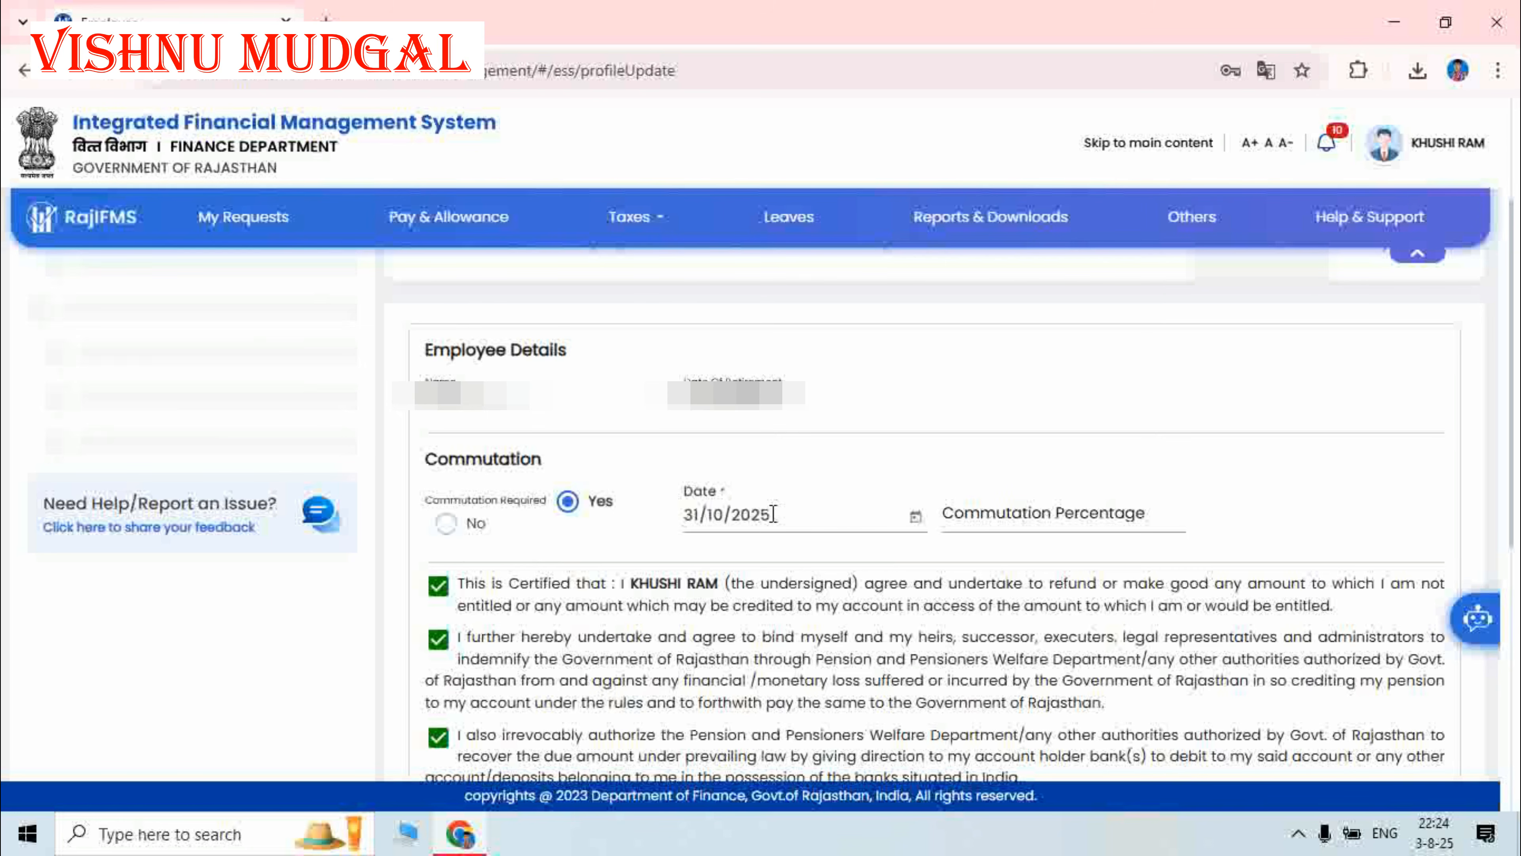
{"action": "left_click", "coordinate": [916, 516]}
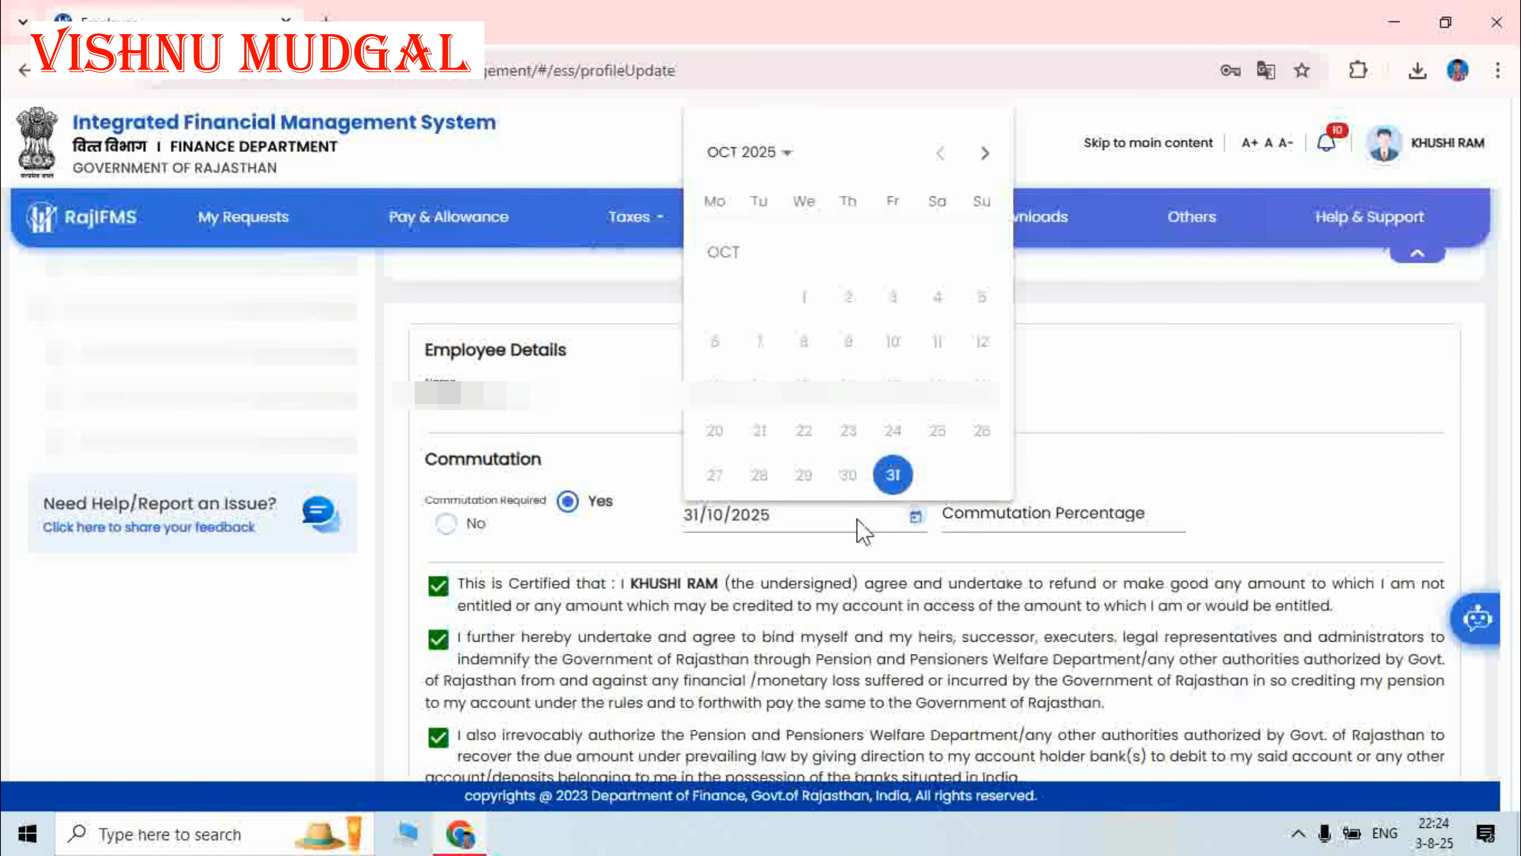
{"action": "left_click", "coordinate": [863, 530]}
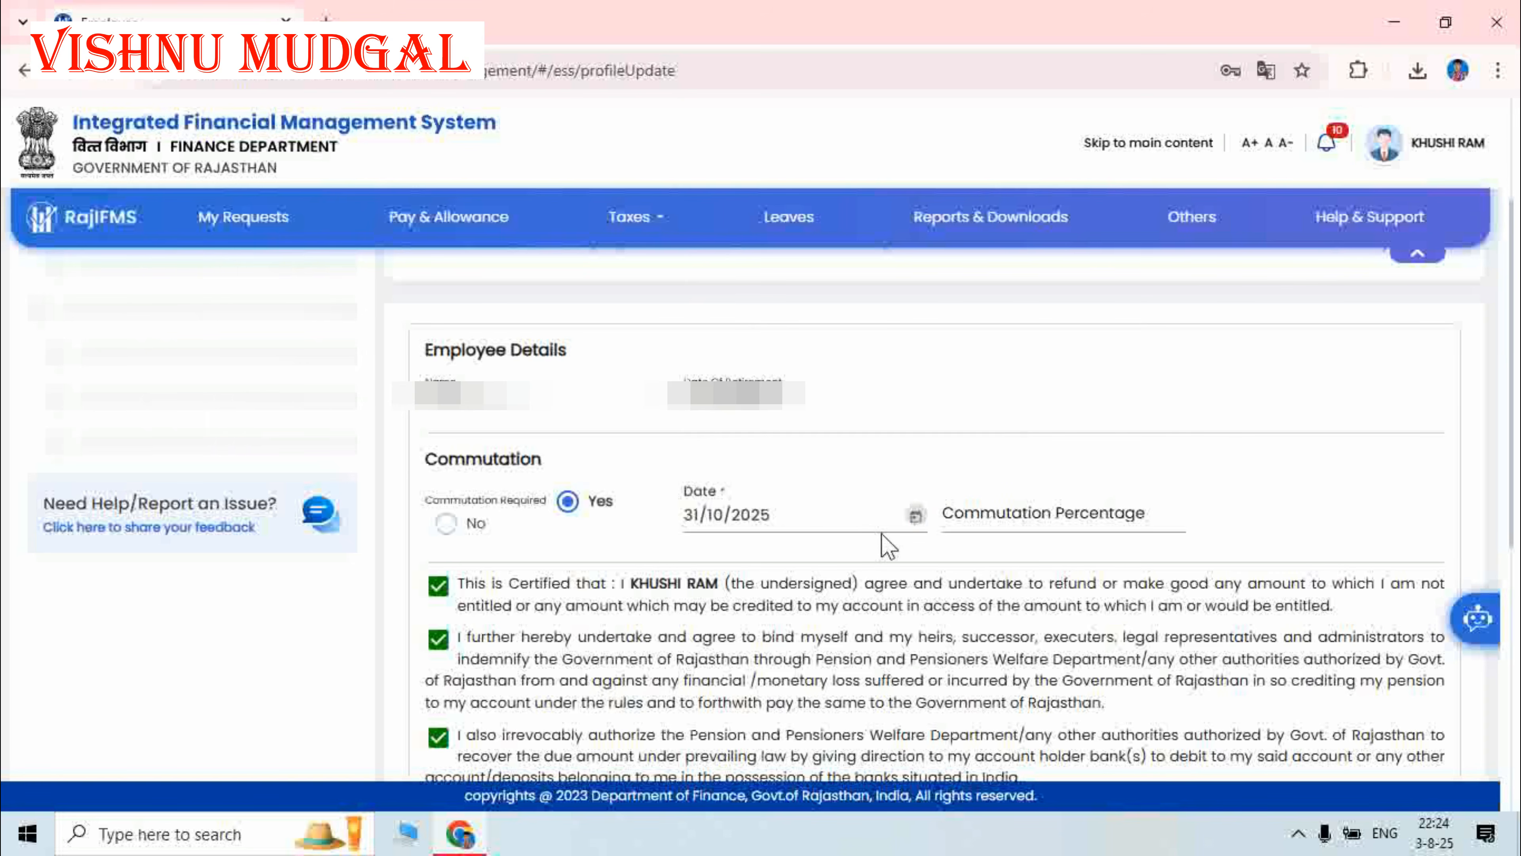
{"action": "left_click", "coordinate": [1020, 514]}
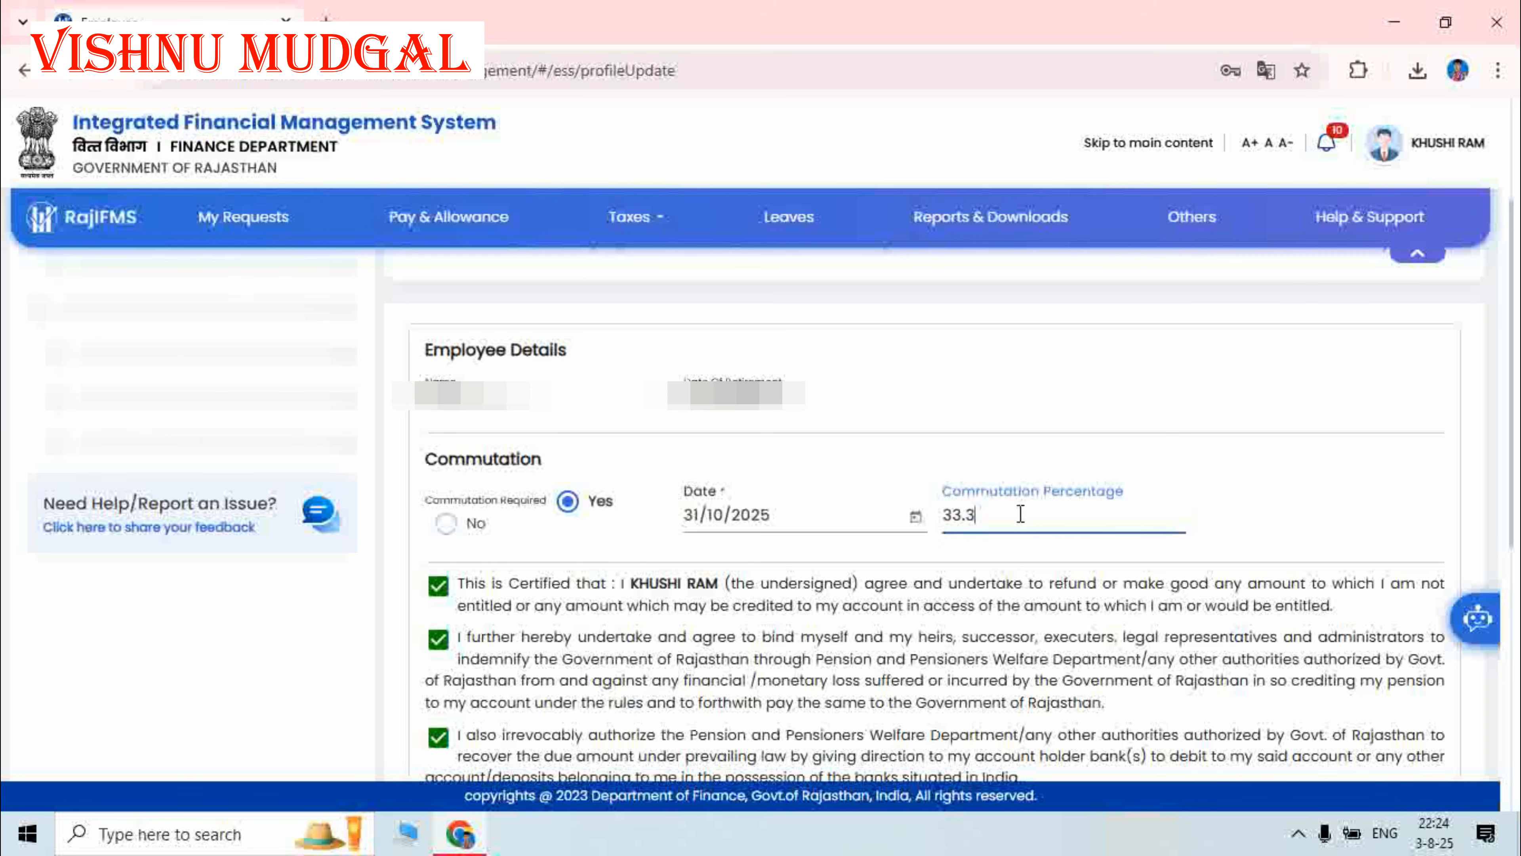
{"action": "type", "text": "33.33"}
{"action": "left_click", "coordinate": [1240, 473]}
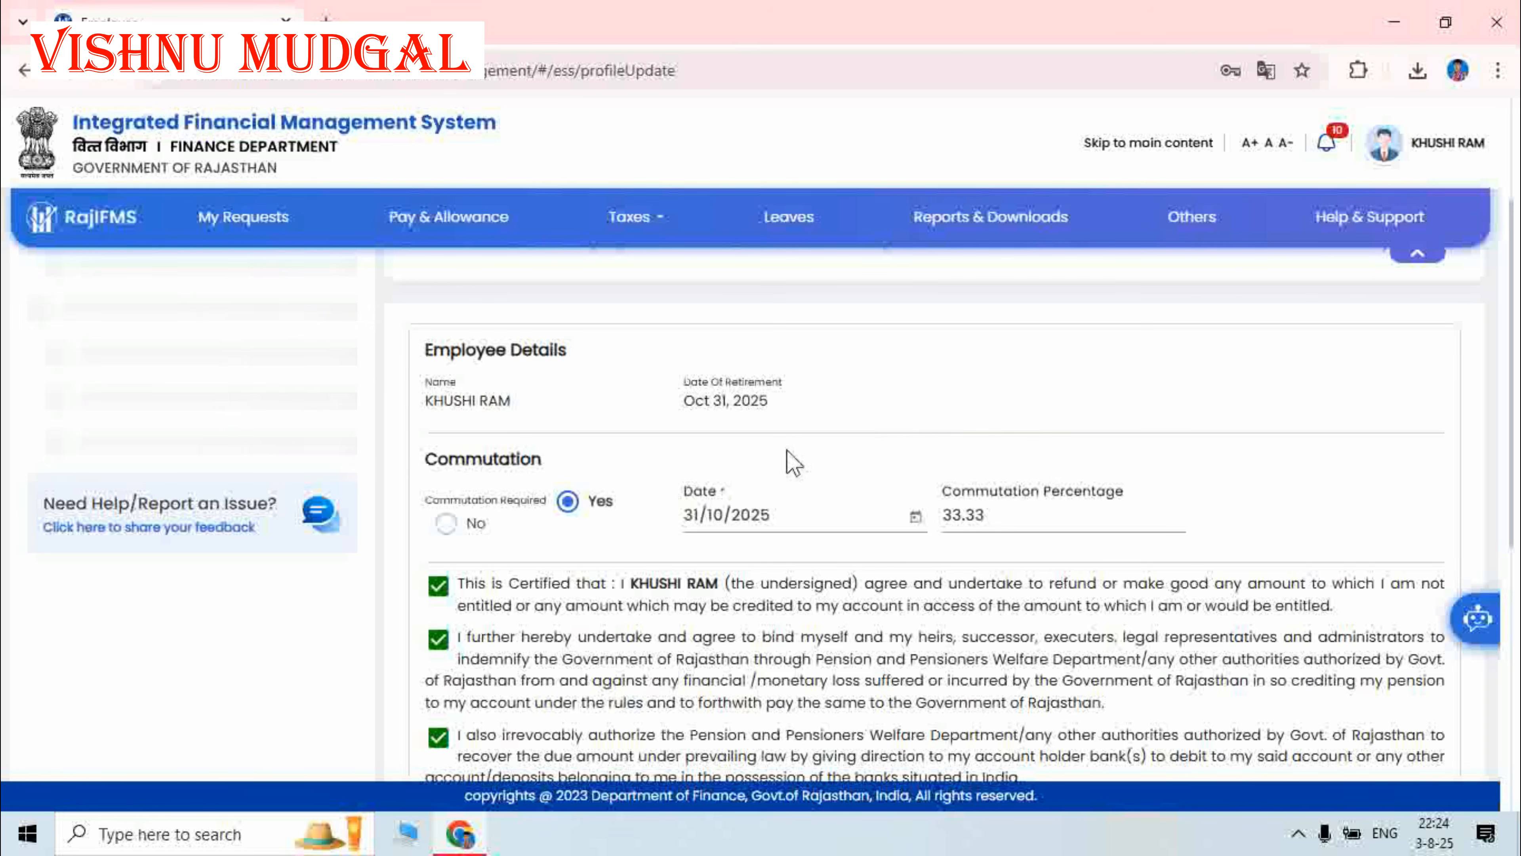
Verify and save the commutation details and declarations by entering the OTP, and continue to the pay entitlement section
{"action": "scroll", "coordinate": [784, 473], "scroll_direction": "down", "scroll_amount": 2}
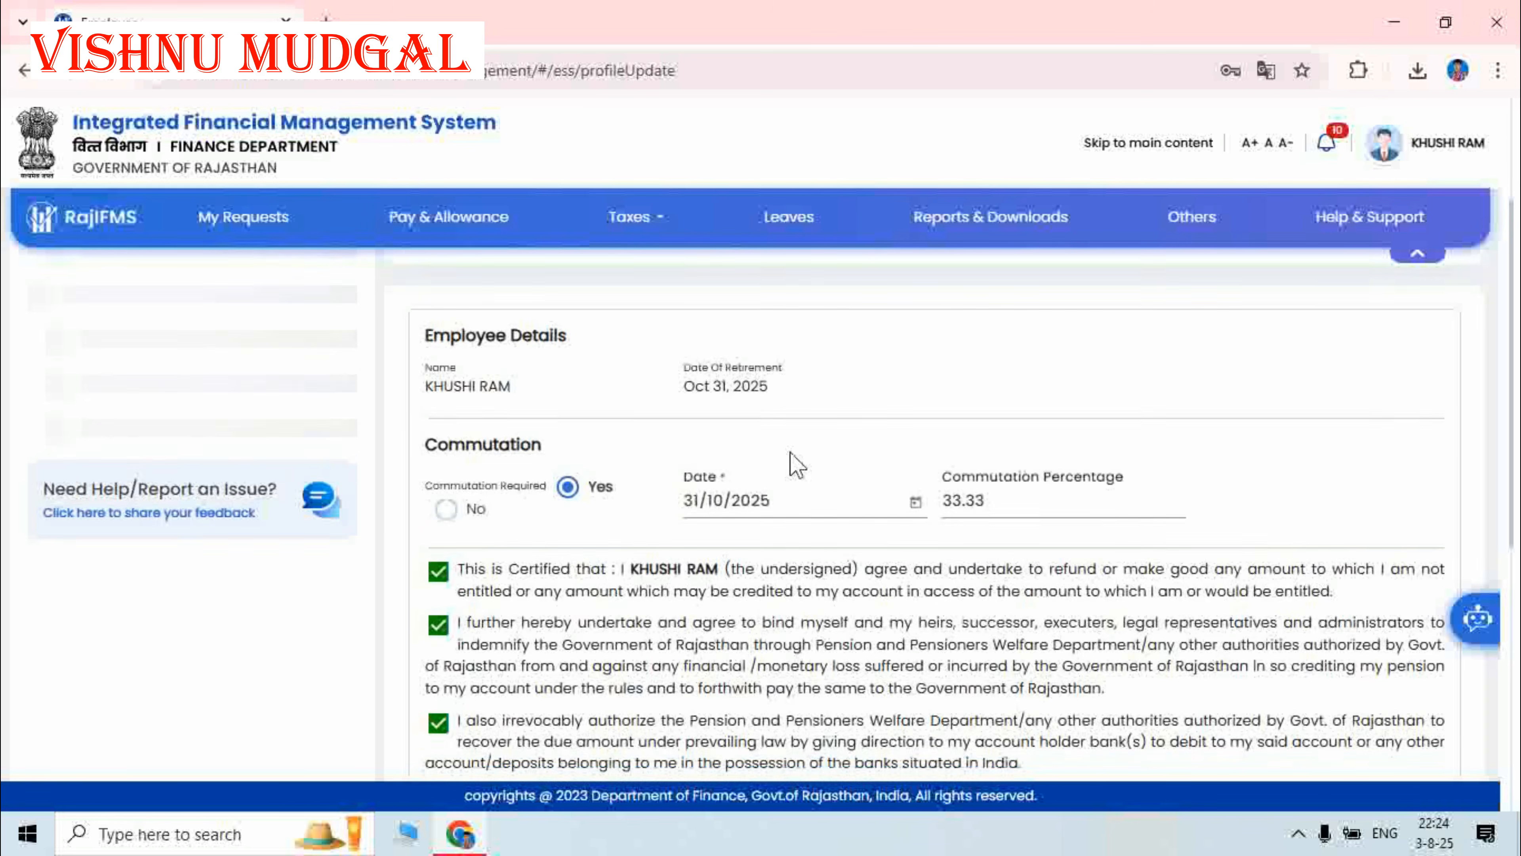
{"action": "scroll", "coordinate": [784, 459], "scroll_direction": "down", "scroll_amount": 4}
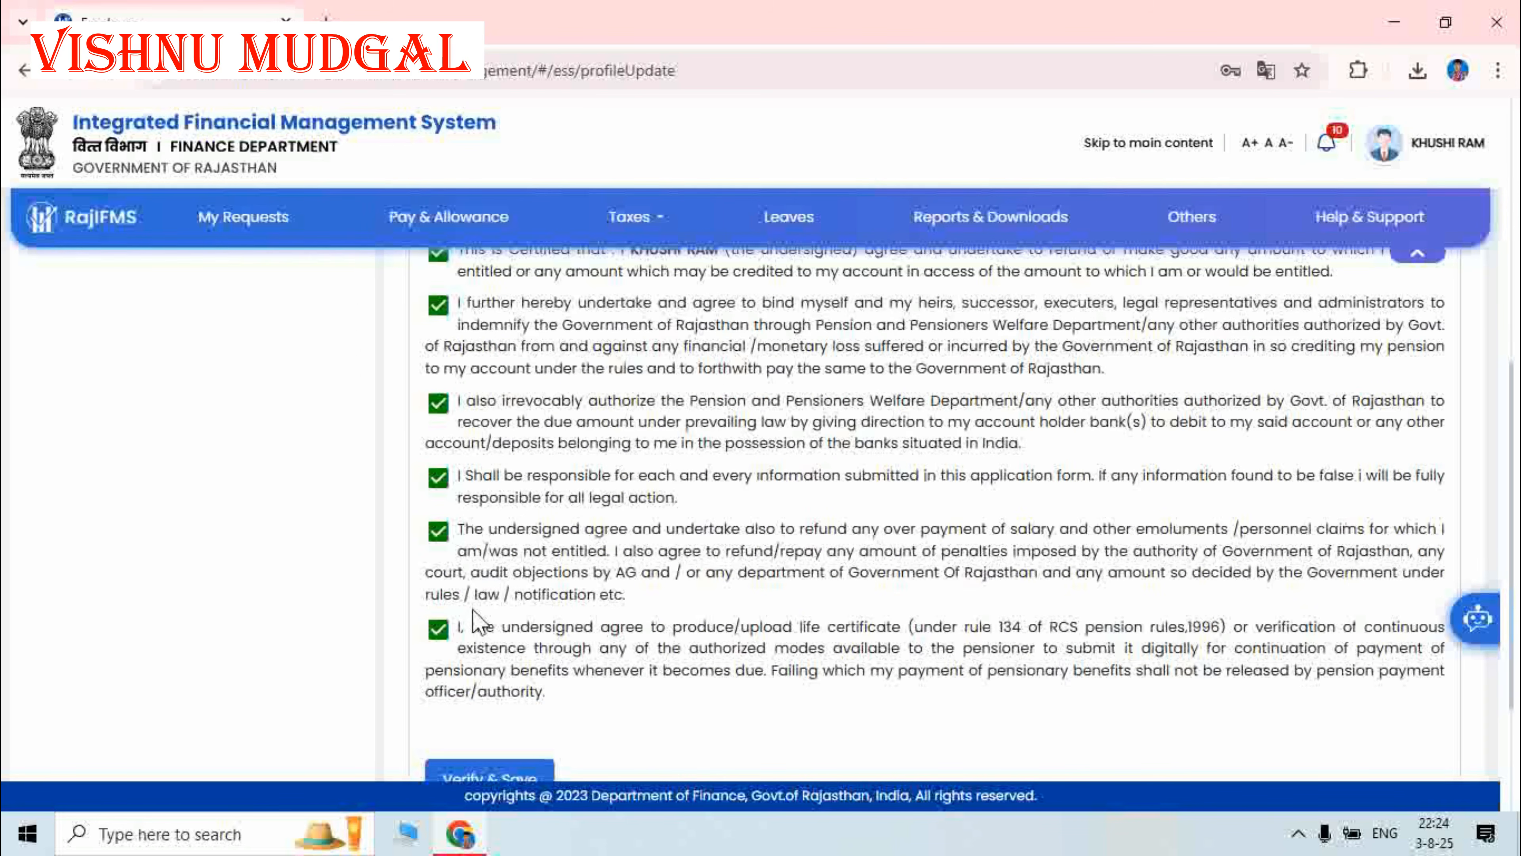
{"action": "scroll", "coordinate": [578, 580], "scroll_direction": "down", "scroll_amount": 4}
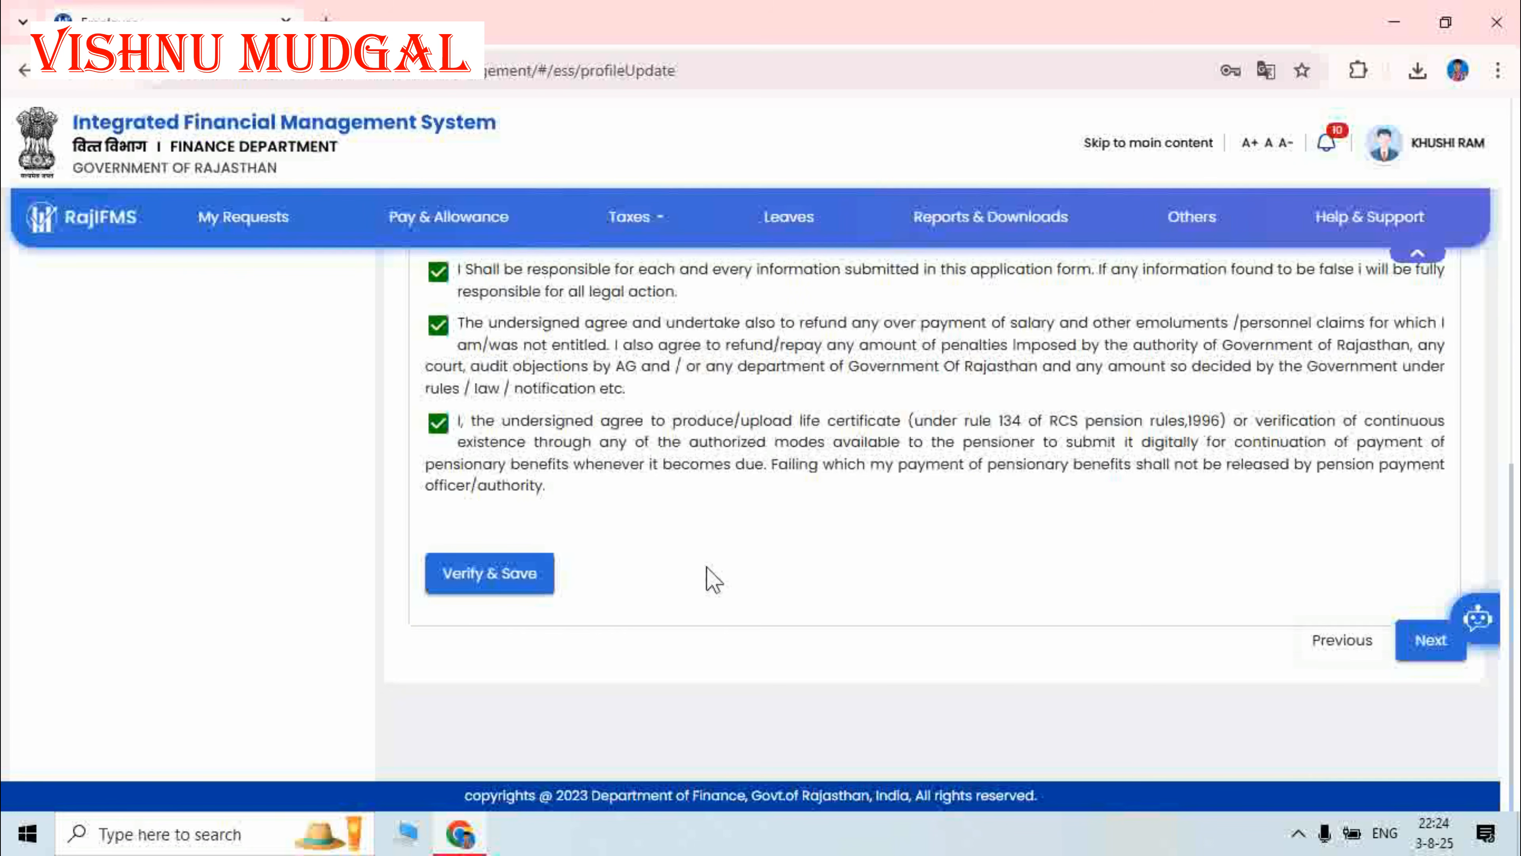
{"action": "left_click", "coordinate": [491, 575]}
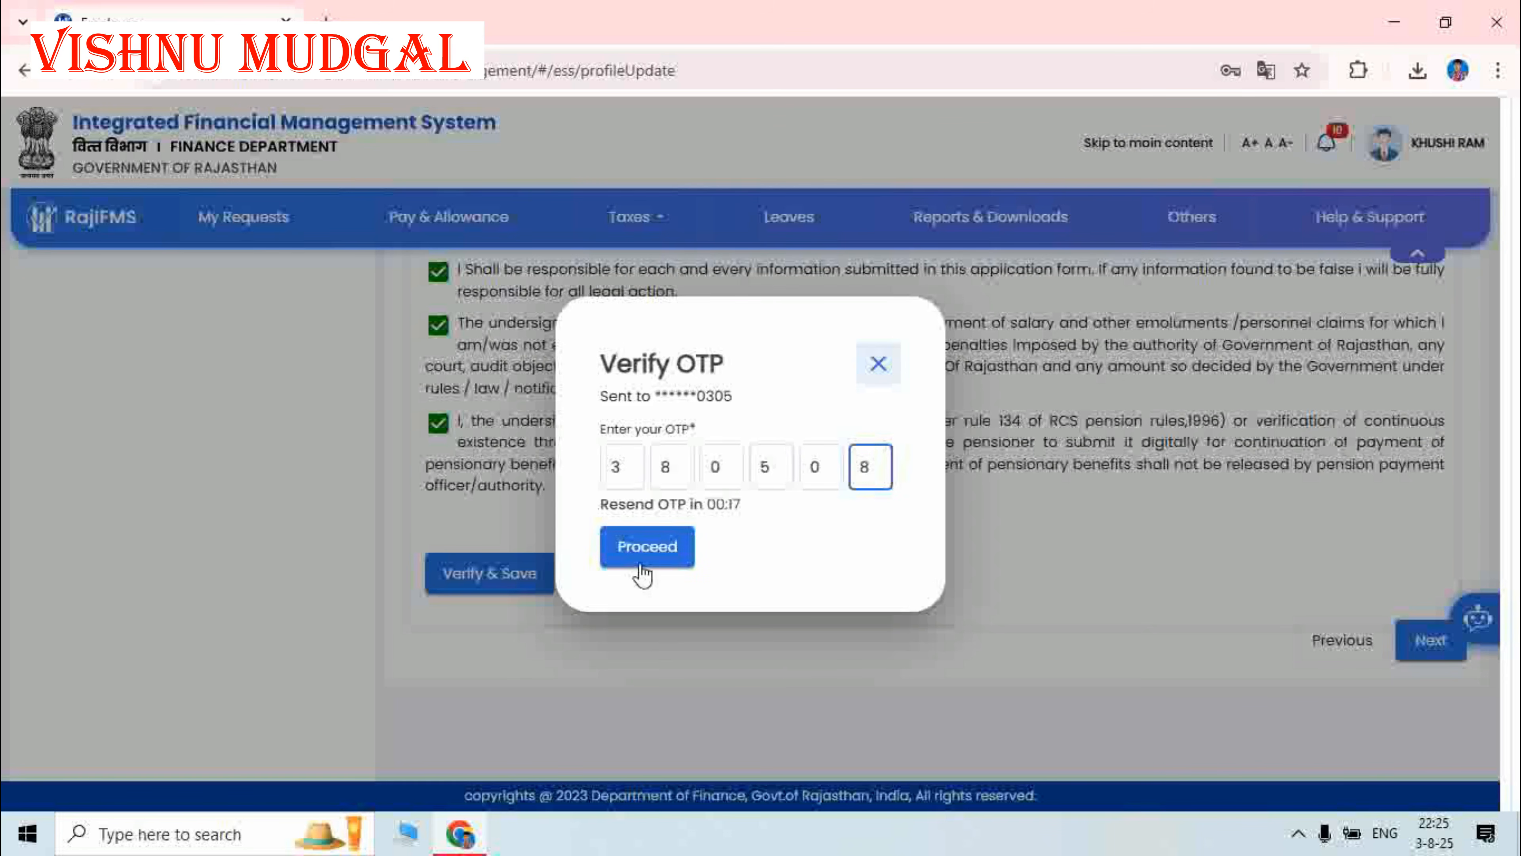
{"action": "left_click", "coordinate": [643, 563]}
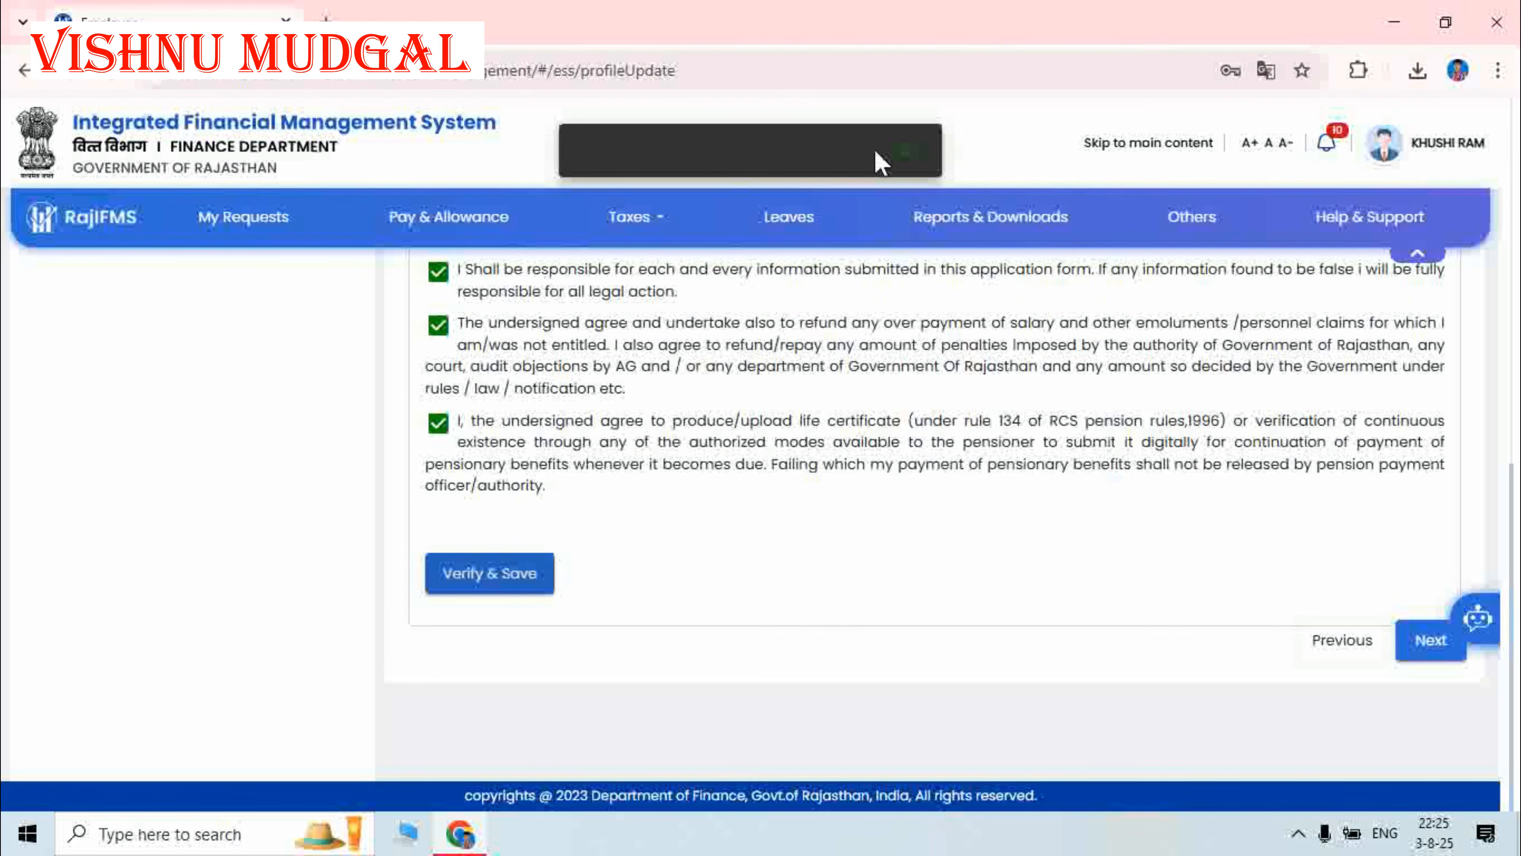
{"action": "left_click", "coordinate": [910, 163]}
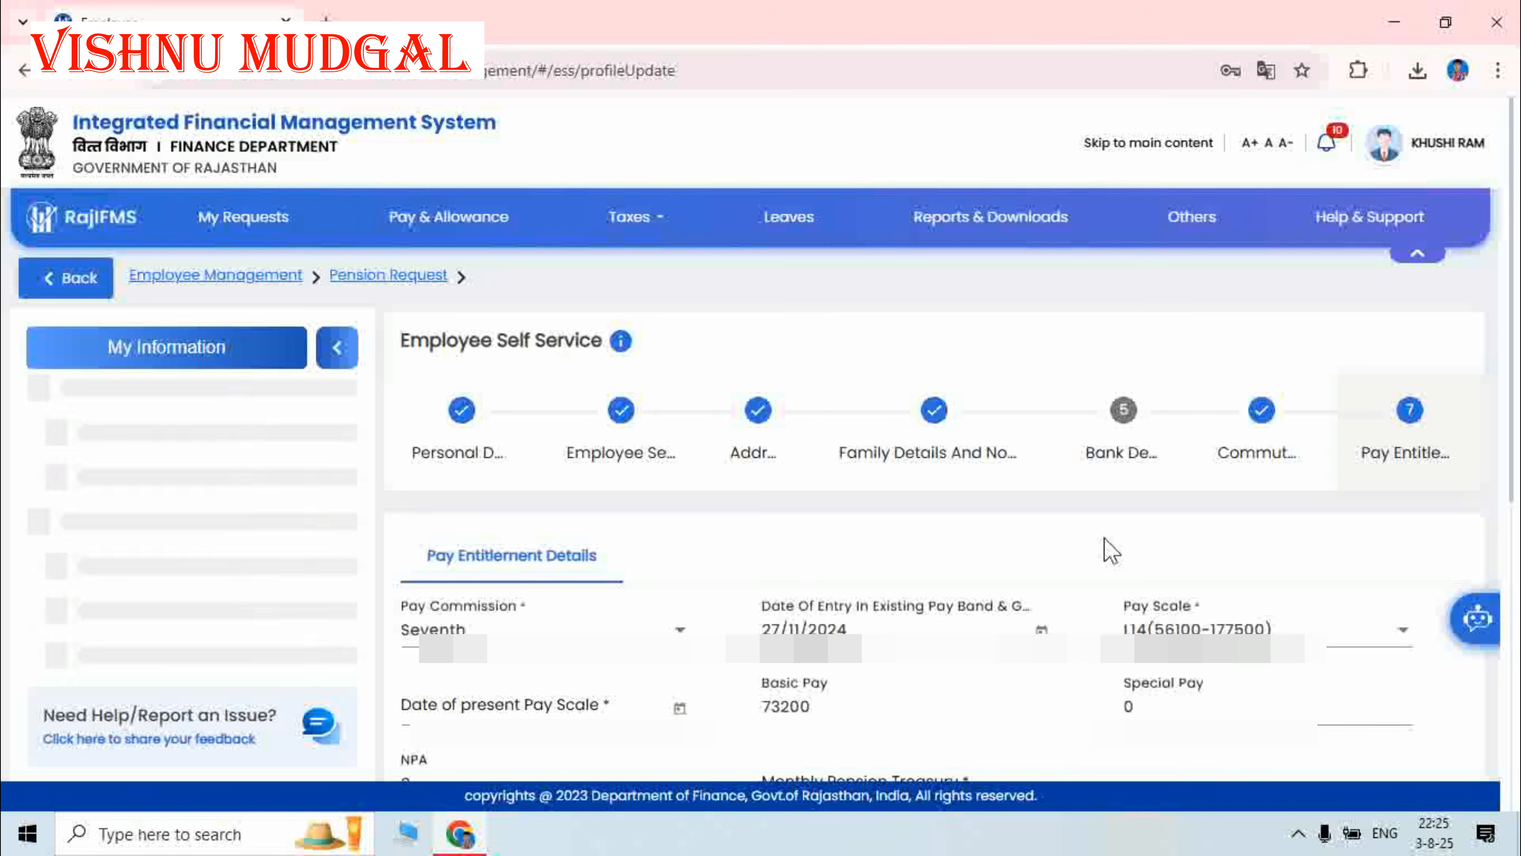
Set the date of present pay scale to 27 October 2024 in the pay entitlement details
{"action": "scroll", "coordinate": [1111, 558], "scroll_direction": "down", "scroll_amount": 2}
{"action": "scroll", "coordinate": [1109, 548], "scroll_direction": "down", "scroll_amount": 2}
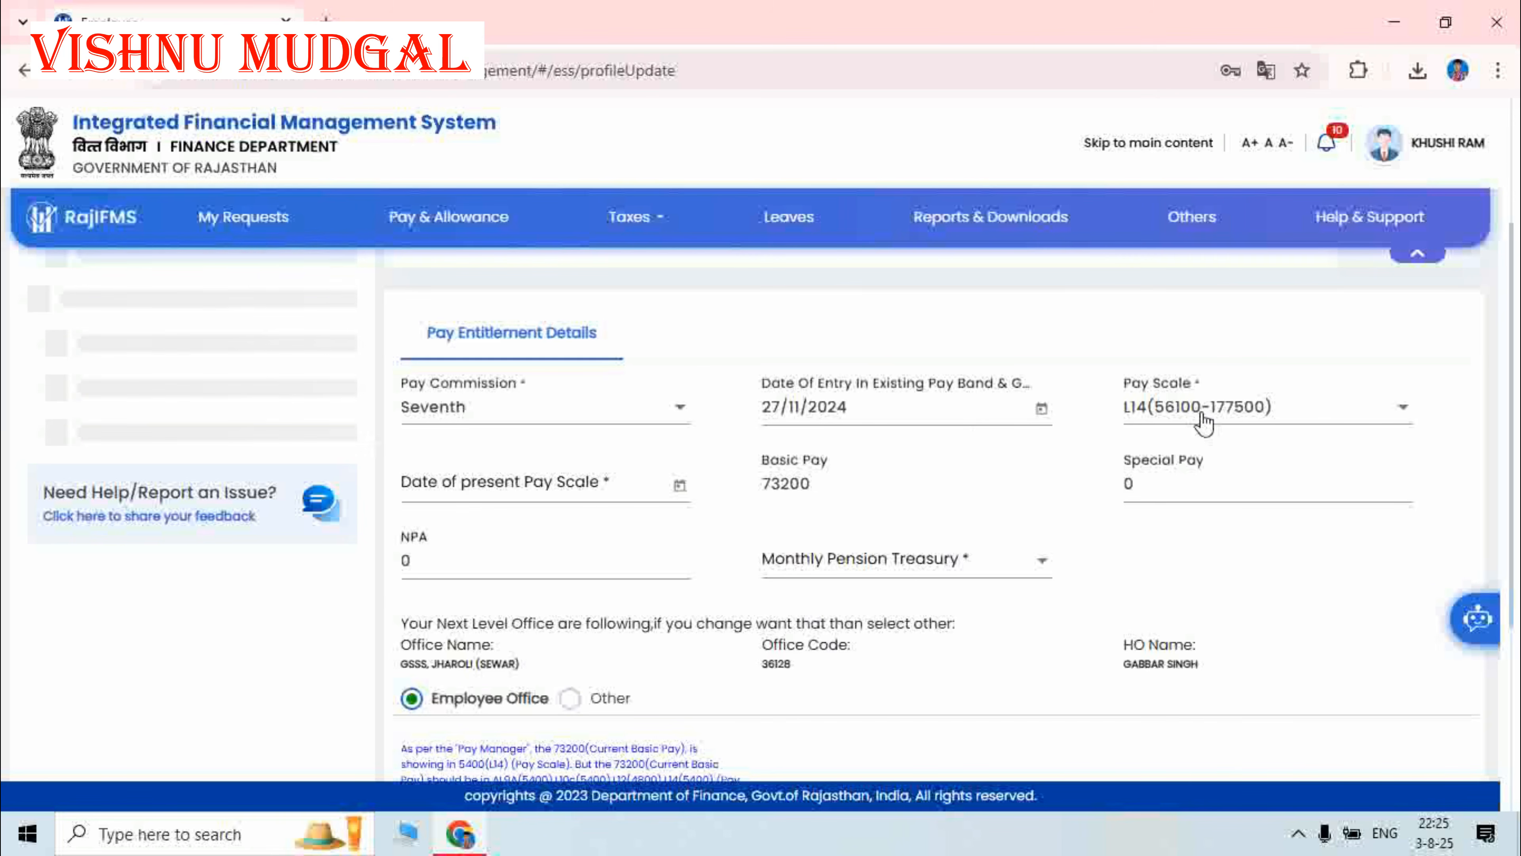
{"action": "left_click", "coordinate": [678, 486]}
{"action": "left_click", "coordinate": [473, 155]}
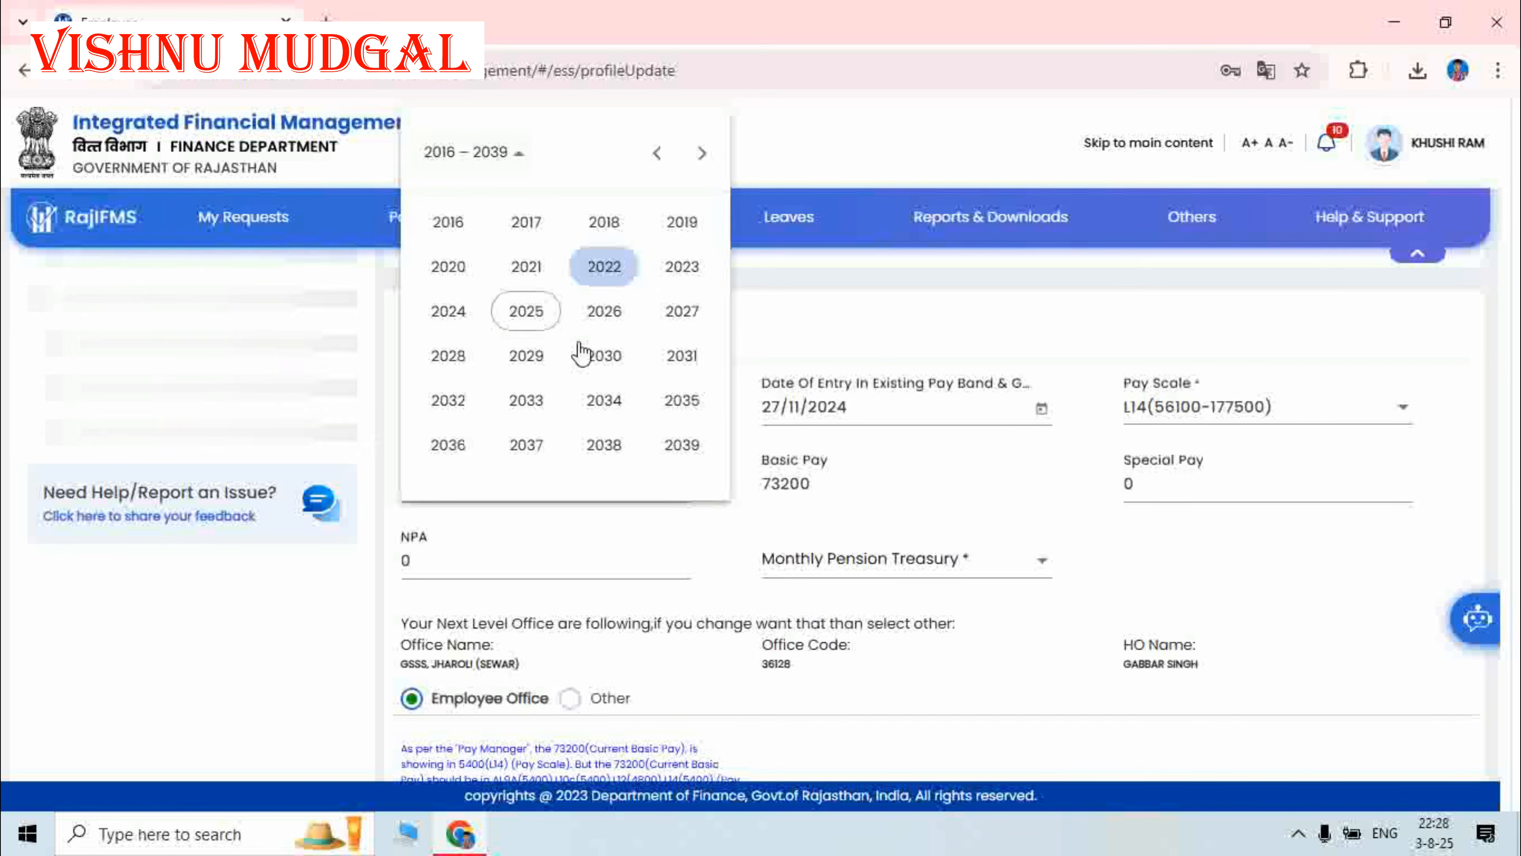
{"action": "left_click", "coordinate": [459, 317]}
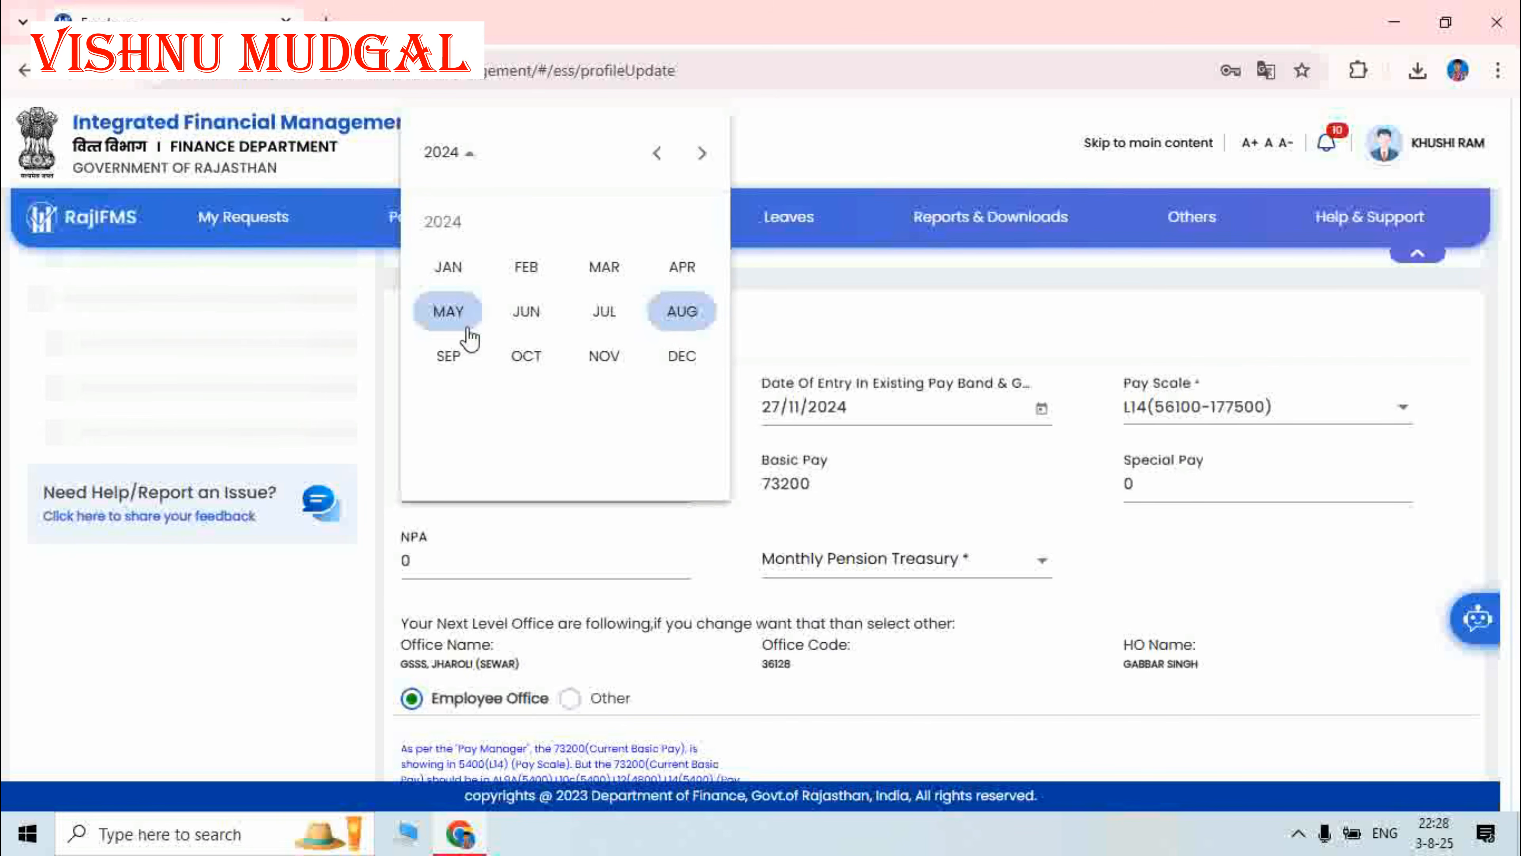
{"action": "left_click", "coordinate": [526, 356]}
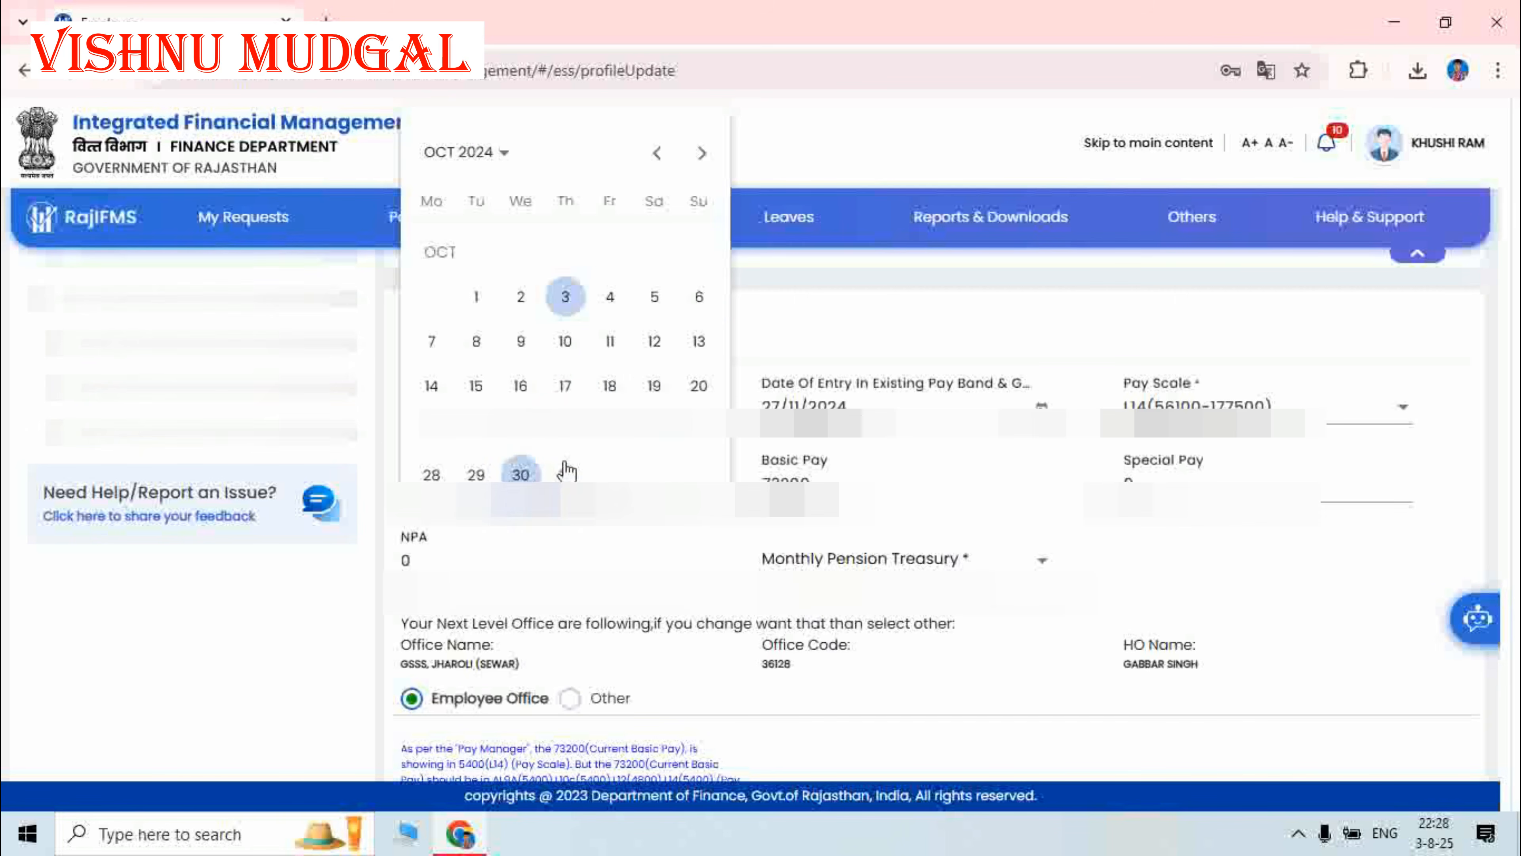
{"action": "left_click", "coordinate": [697, 432]}
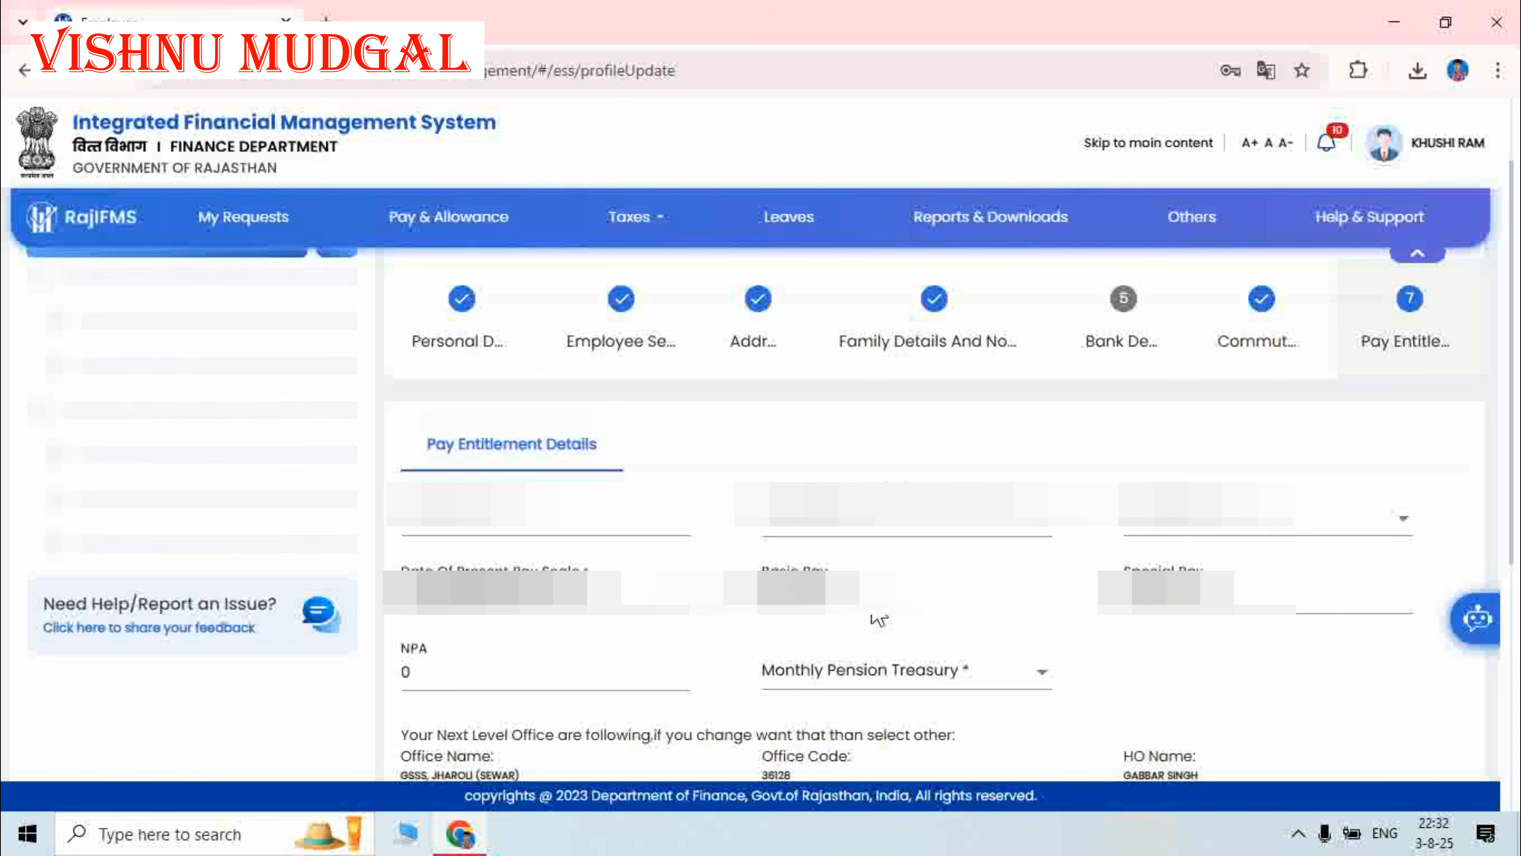
Choose BHARATPUR (0700) as the monthly pension treasury
{"action": "scroll", "coordinate": [1153, 618], "scroll_direction": "down", "scroll_amount": 2}
{"action": "scroll", "coordinate": [1152, 618], "scroll_direction": "down", "scroll_amount": 2}
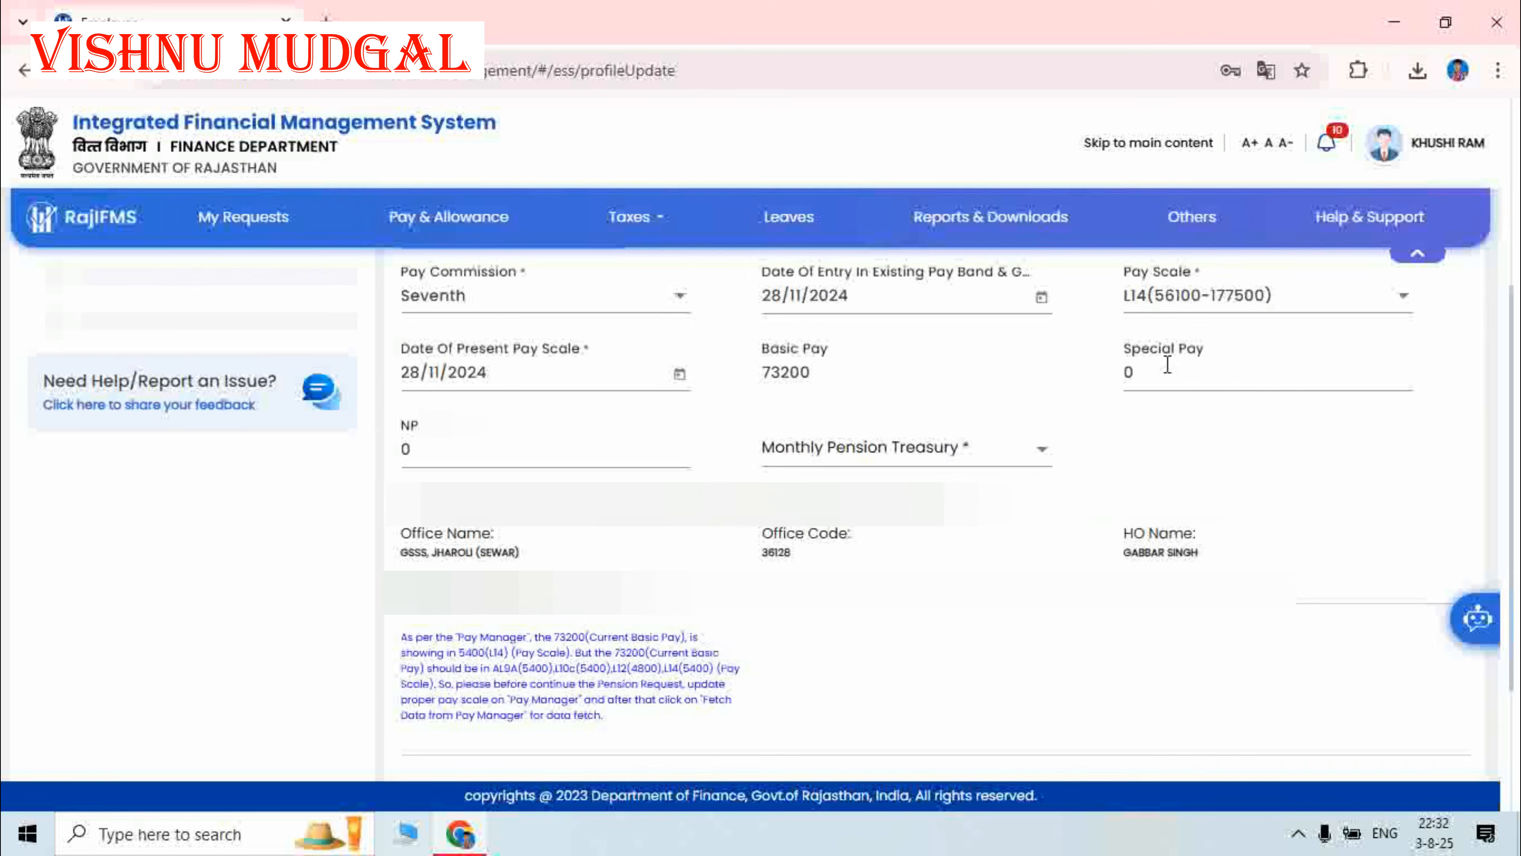
{"action": "left_click", "coordinate": [870, 464]}
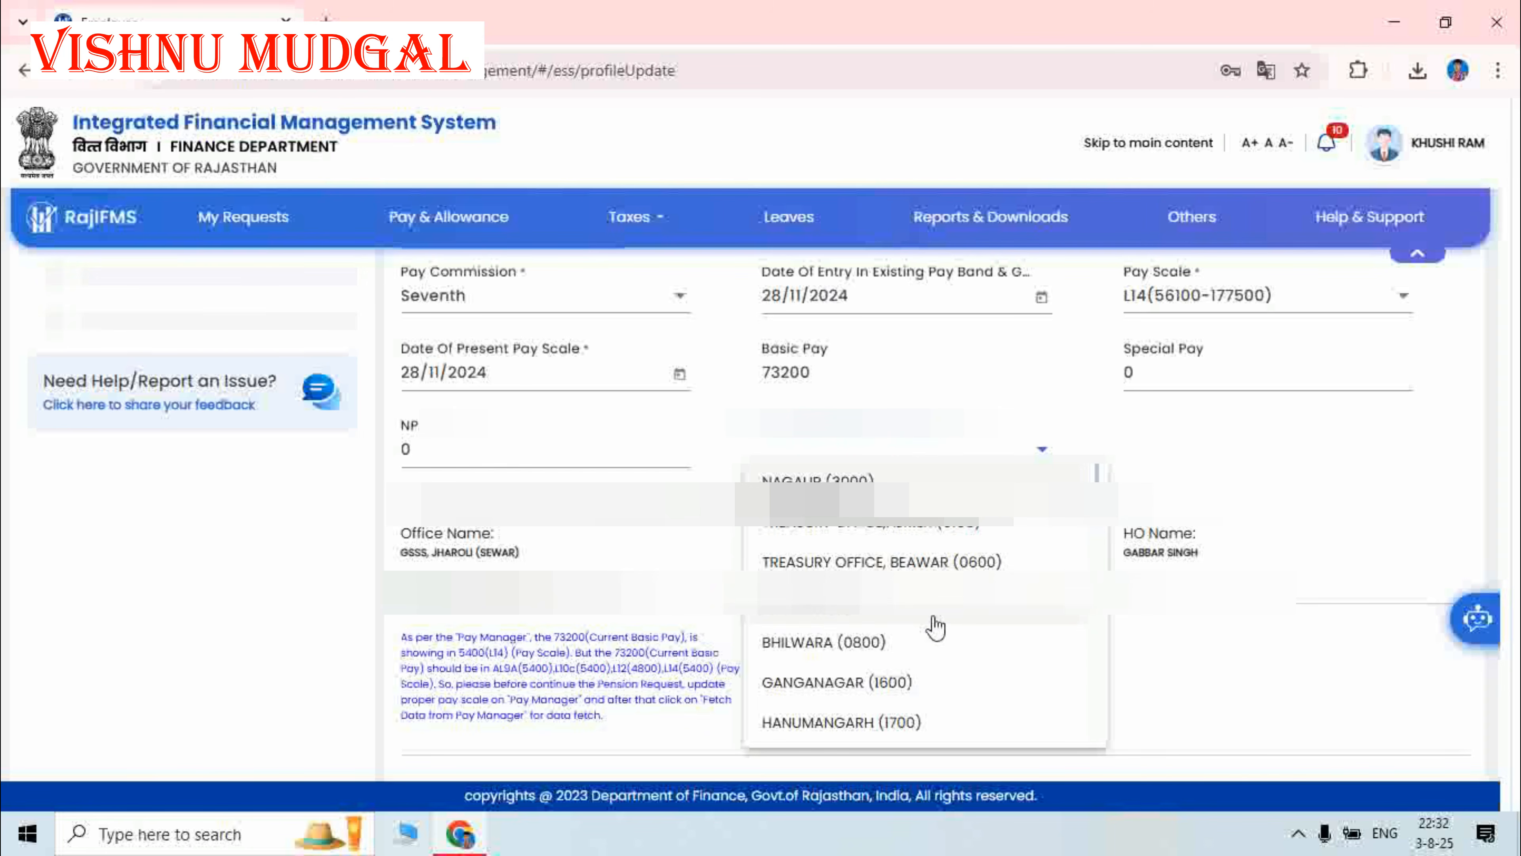
{"action": "scroll", "coordinate": [927, 621], "scroll_direction": "down", "scroll_amount": 4}
{"action": "scroll", "coordinate": [930, 620], "scroll_direction": "down", "scroll_amount": 1}
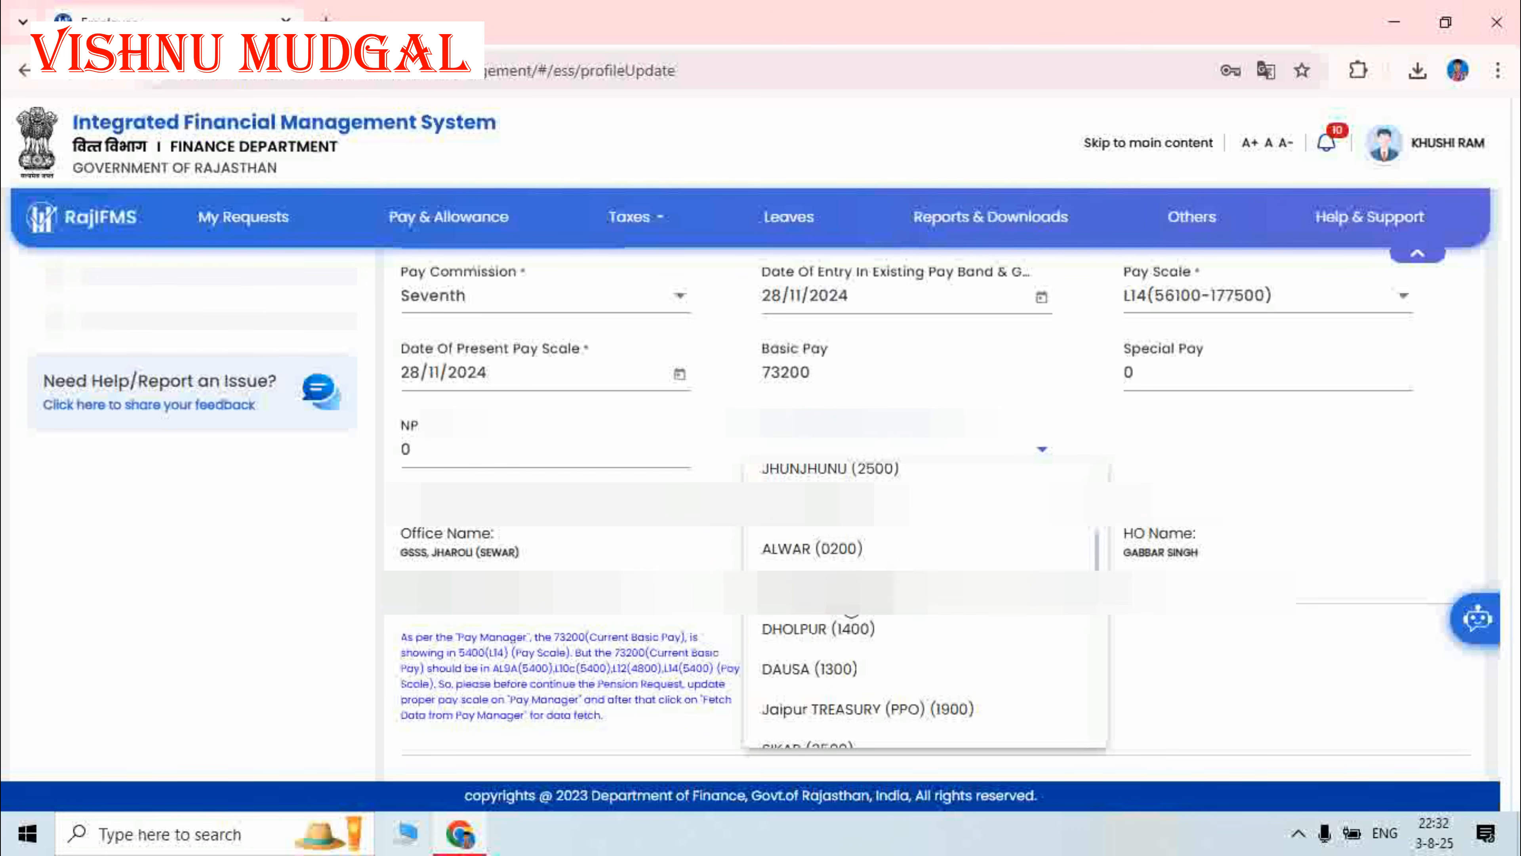
{"action": "left_click", "coordinate": [846, 589]}
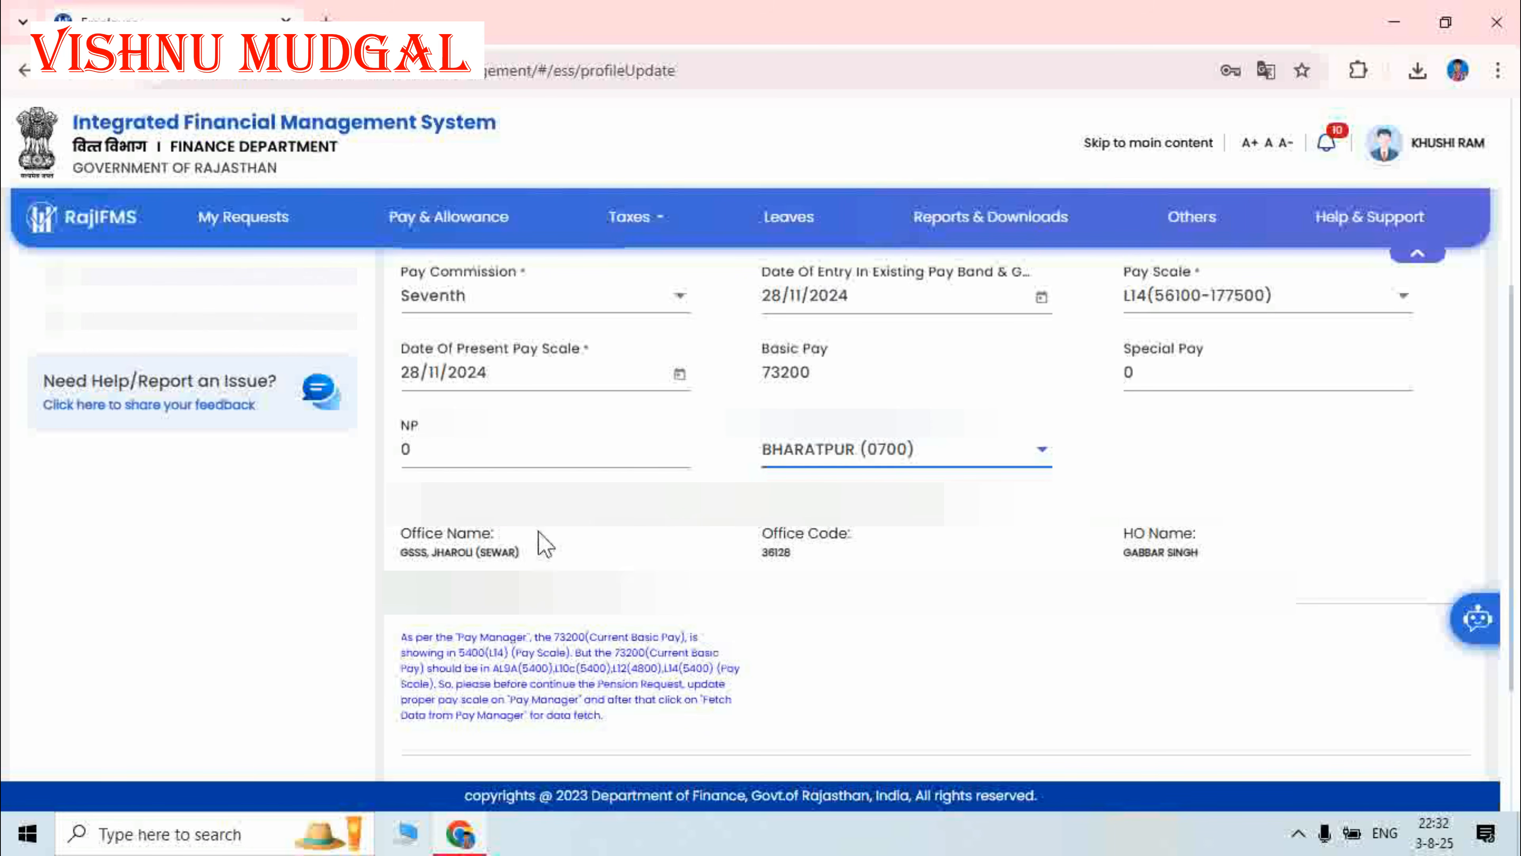
Check the next-level office name, office code and HO name, and review the pay entitlement details and pay scale note
{"action": "left_click_drag", "start_coordinate": [407, 552], "coordinate": [515, 555]}
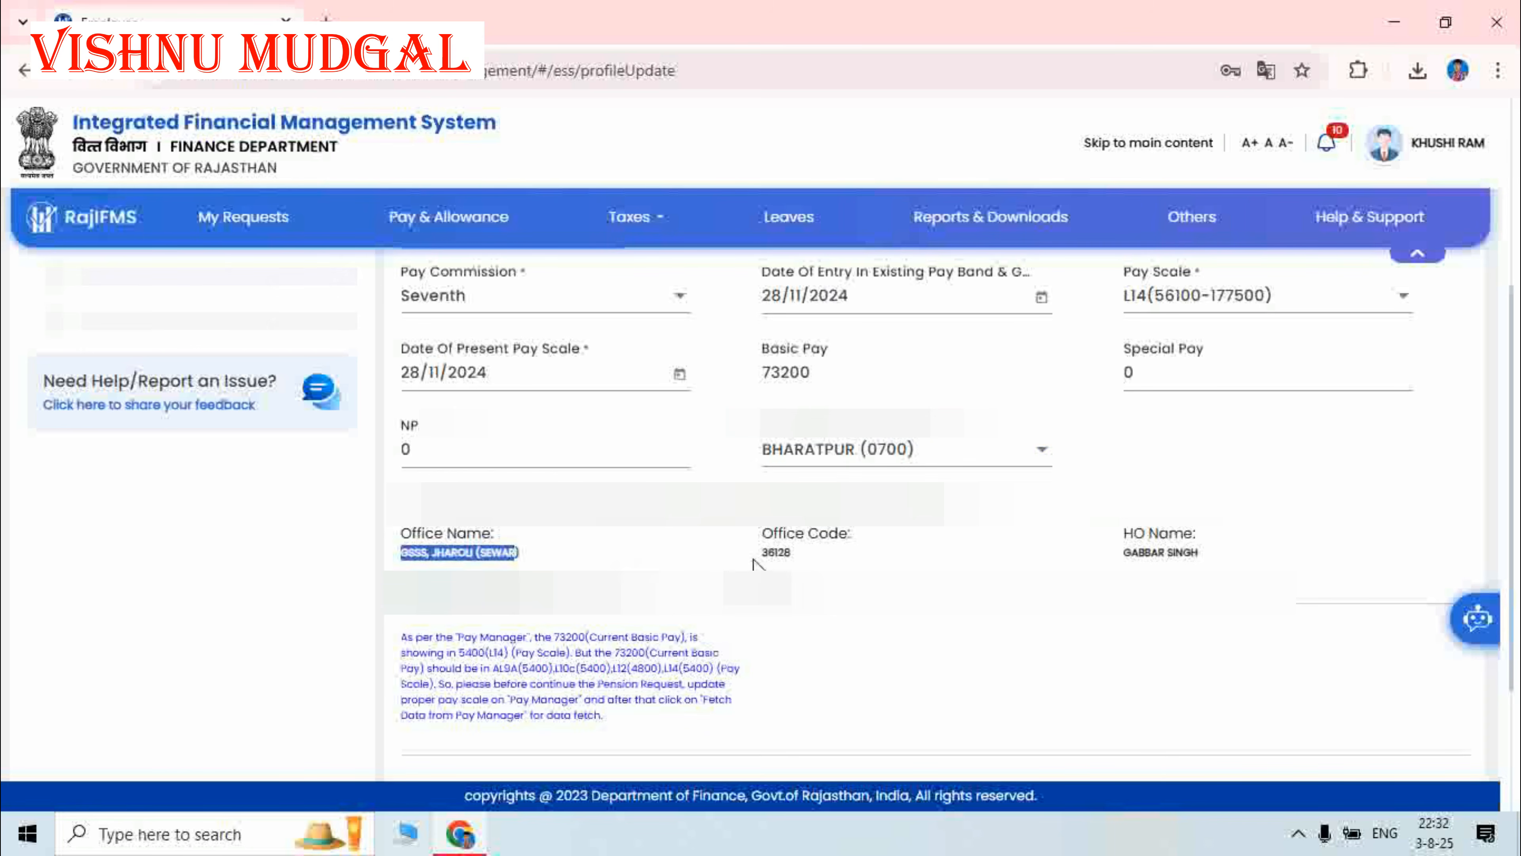
{"action": "left_click_drag", "start_coordinate": [769, 554], "coordinate": [805, 559]}
{"action": "left_click", "coordinate": [1076, 545]}
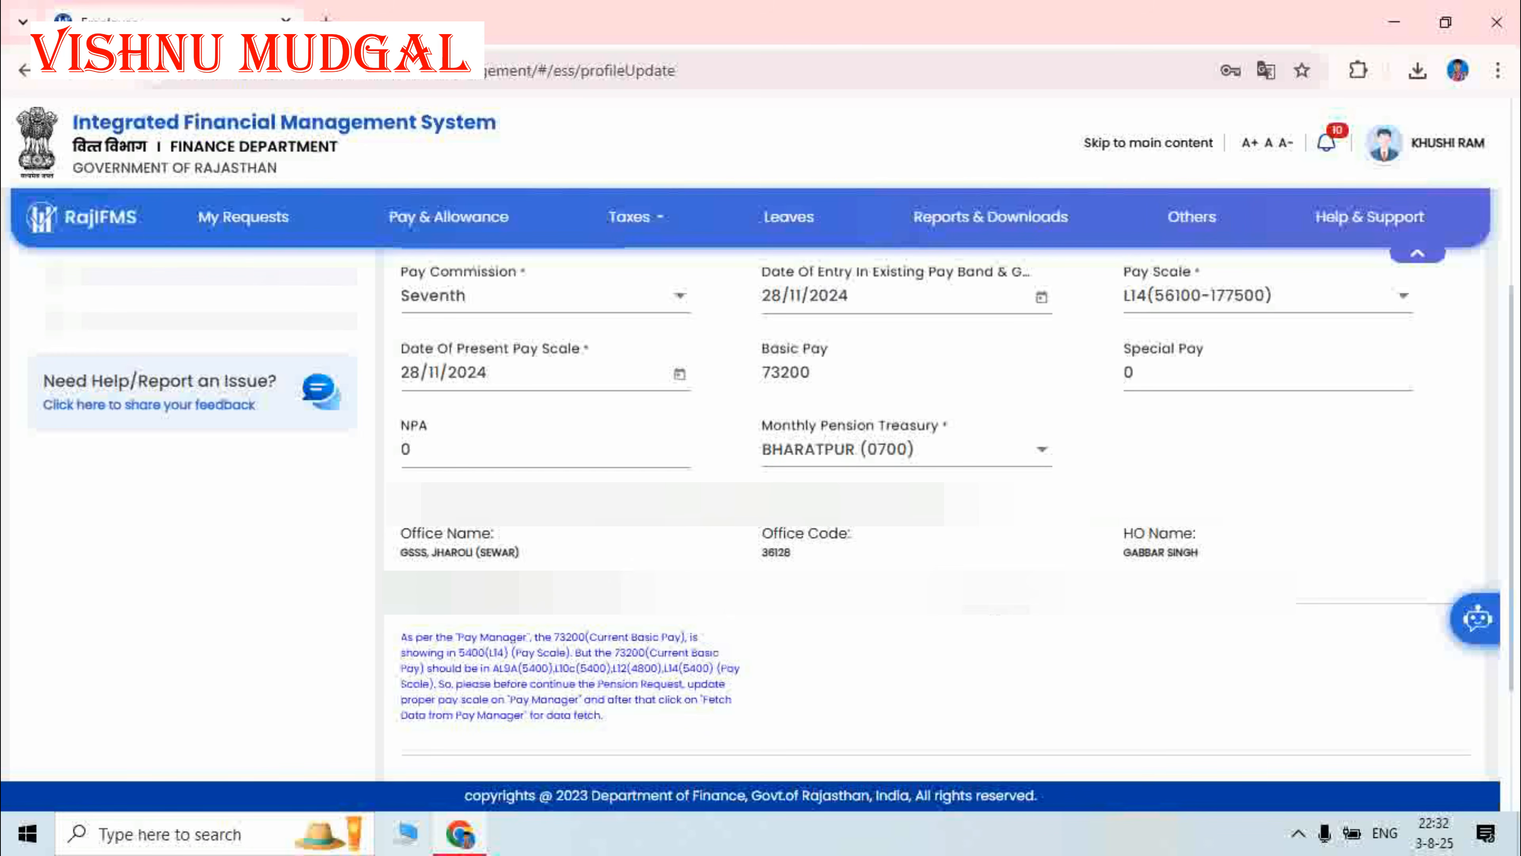
{"action": "scroll", "coordinate": [1006, 616], "scroll_direction": "down", "scroll_amount": 2}
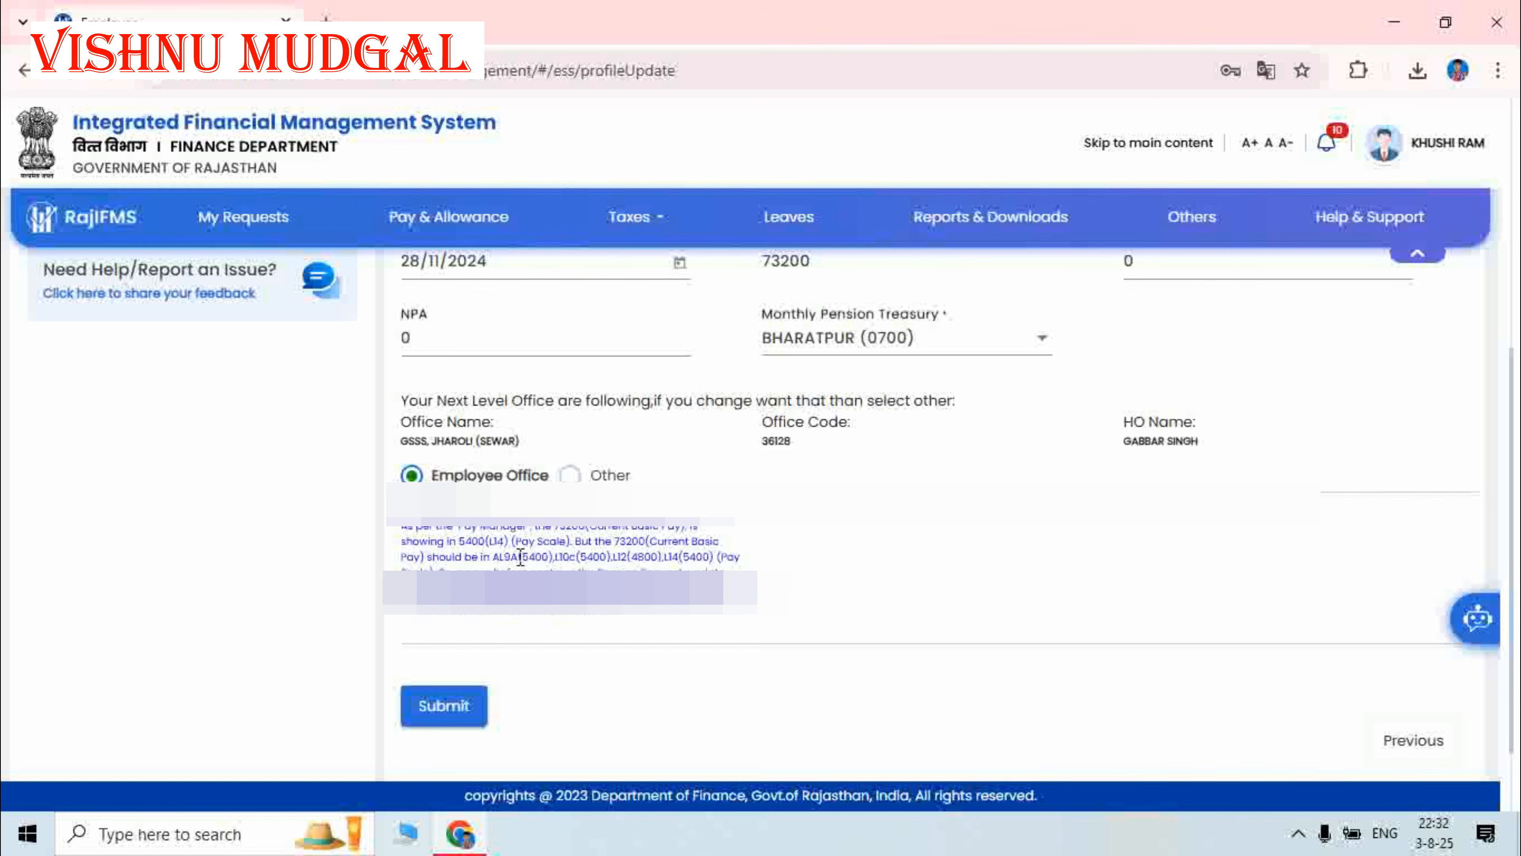
{"action": "scroll", "coordinate": [708, 557], "scroll_direction": "up", "scroll_amount": 2}
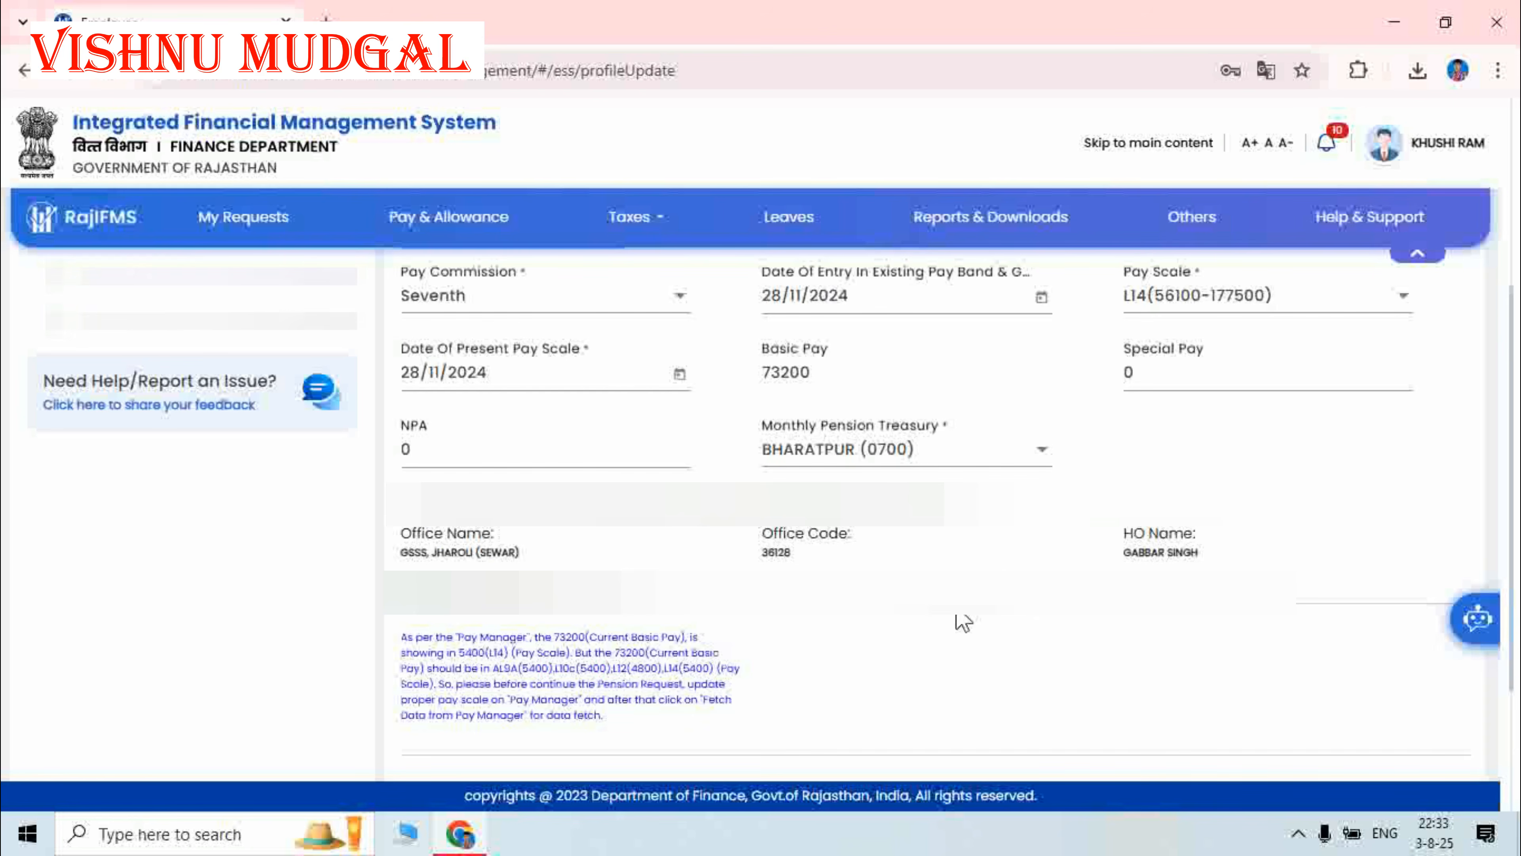
Submit the pension request with confirmation, and show the approved application requests in the inbox
{"action": "scroll", "coordinate": [911, 551], "scroll_direction": "down", "scroll_amount": 4}
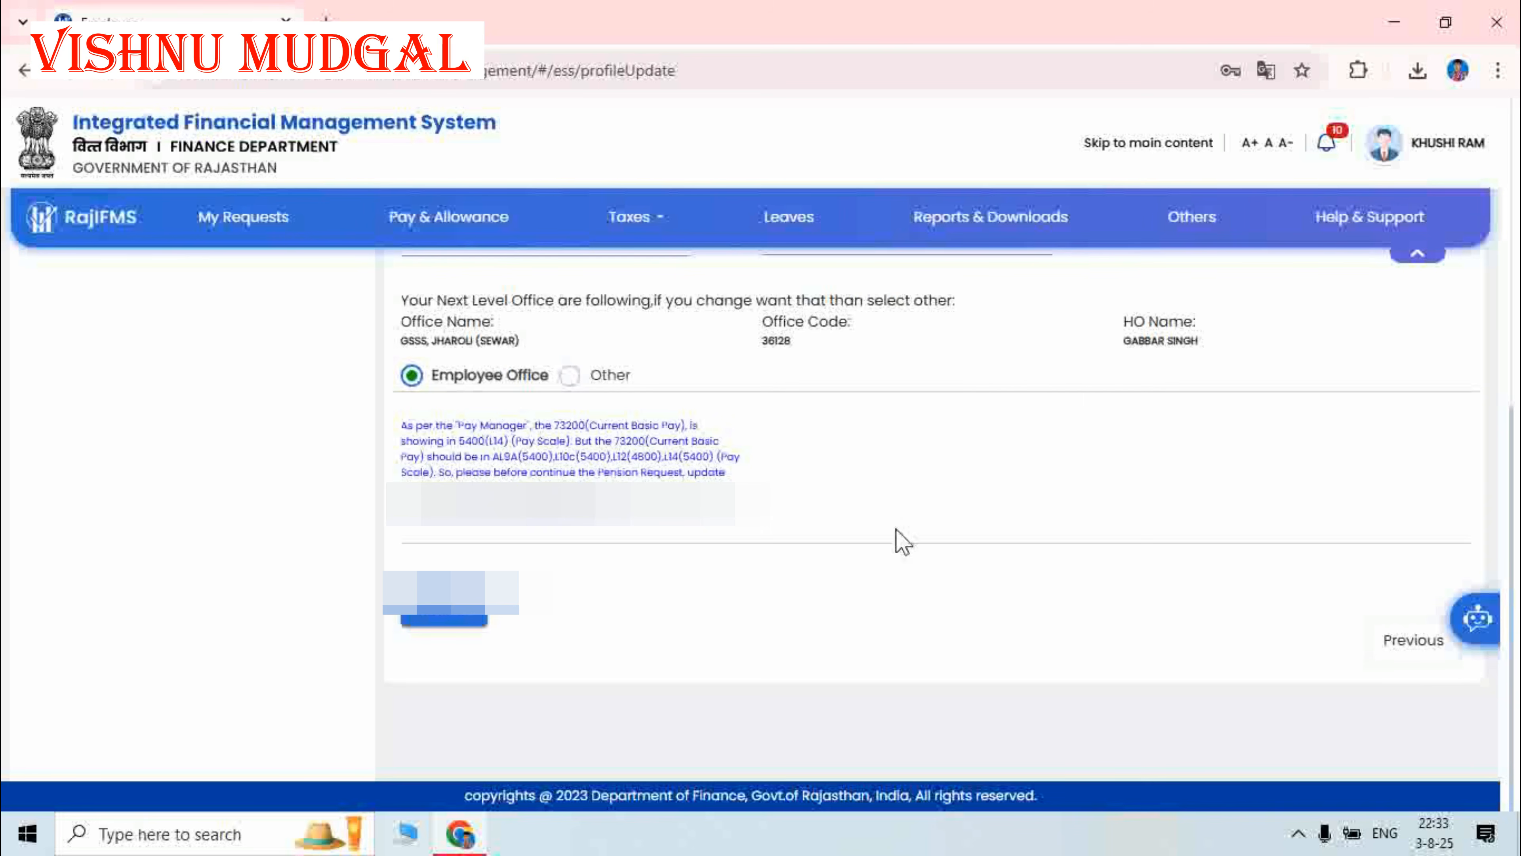
{"action": "left_click", "coordinate": [460, 617]}
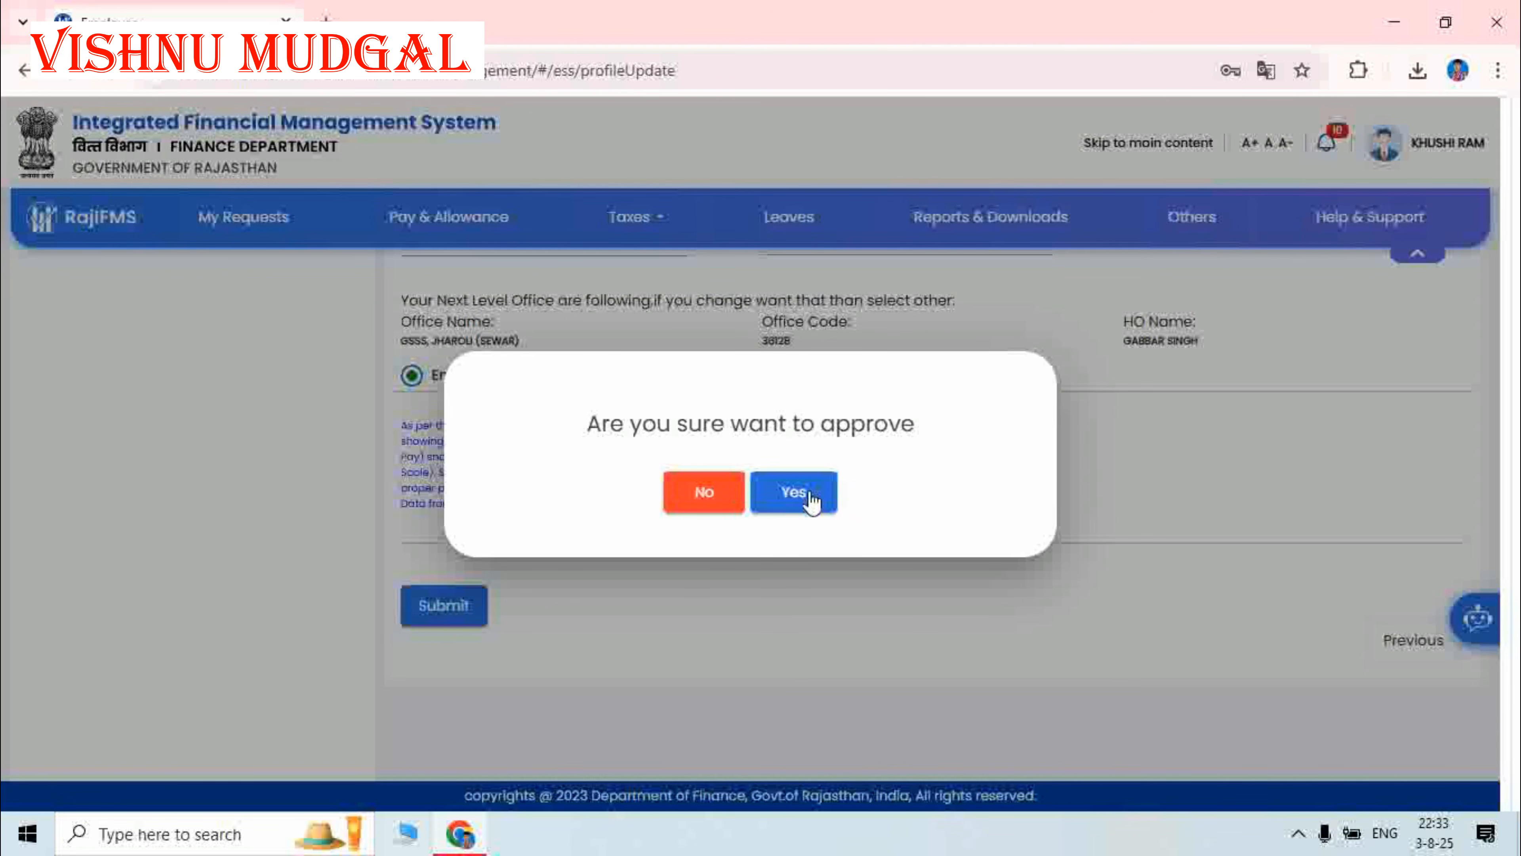
{"action": "left_click", "coordinate": [807, 492]}
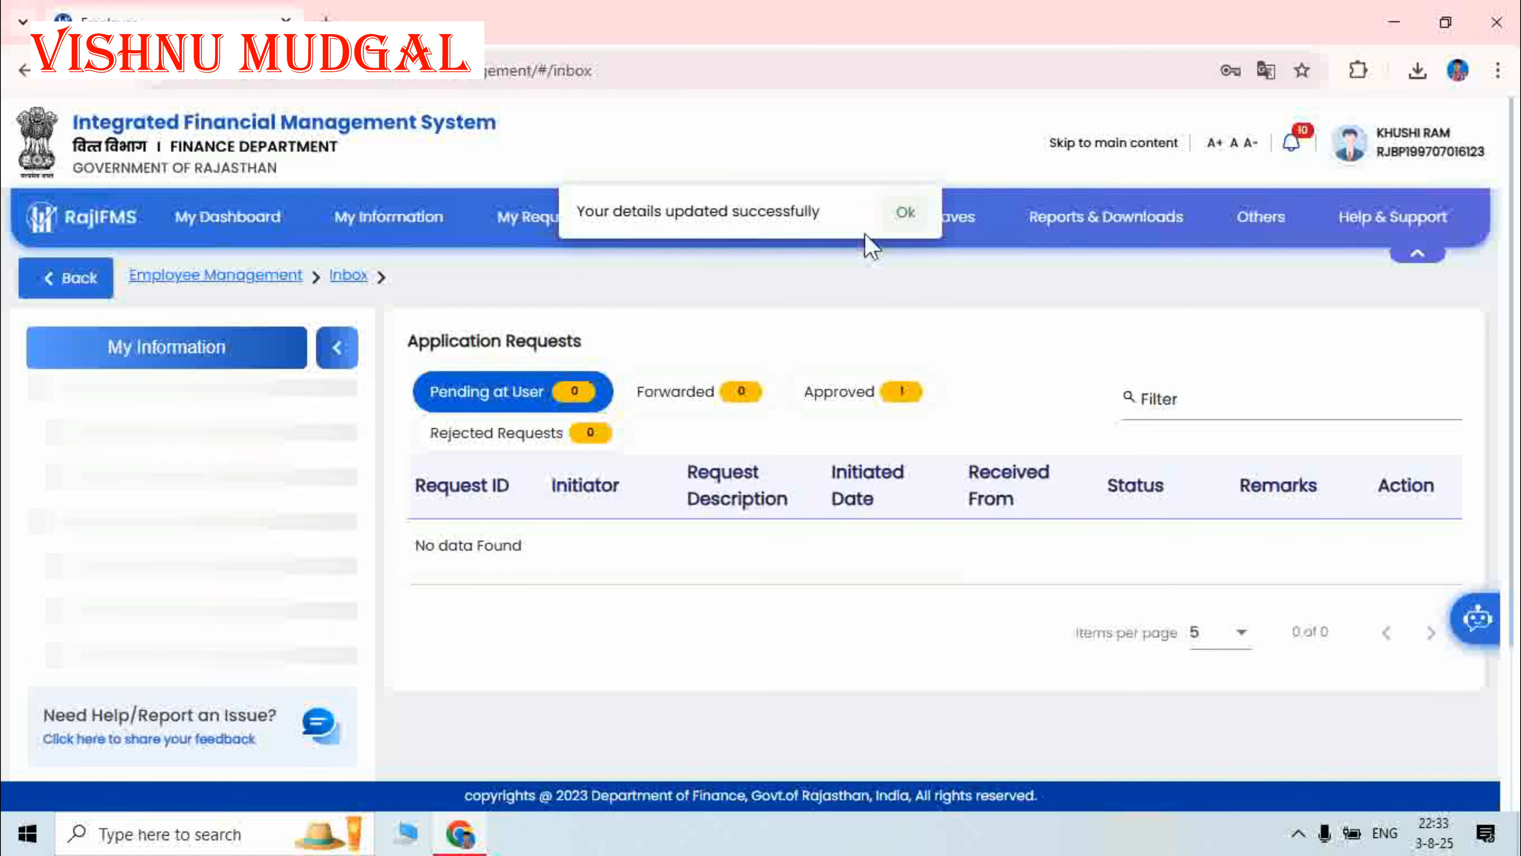
{"action": "left_click", "coordinate": [904, 216]}
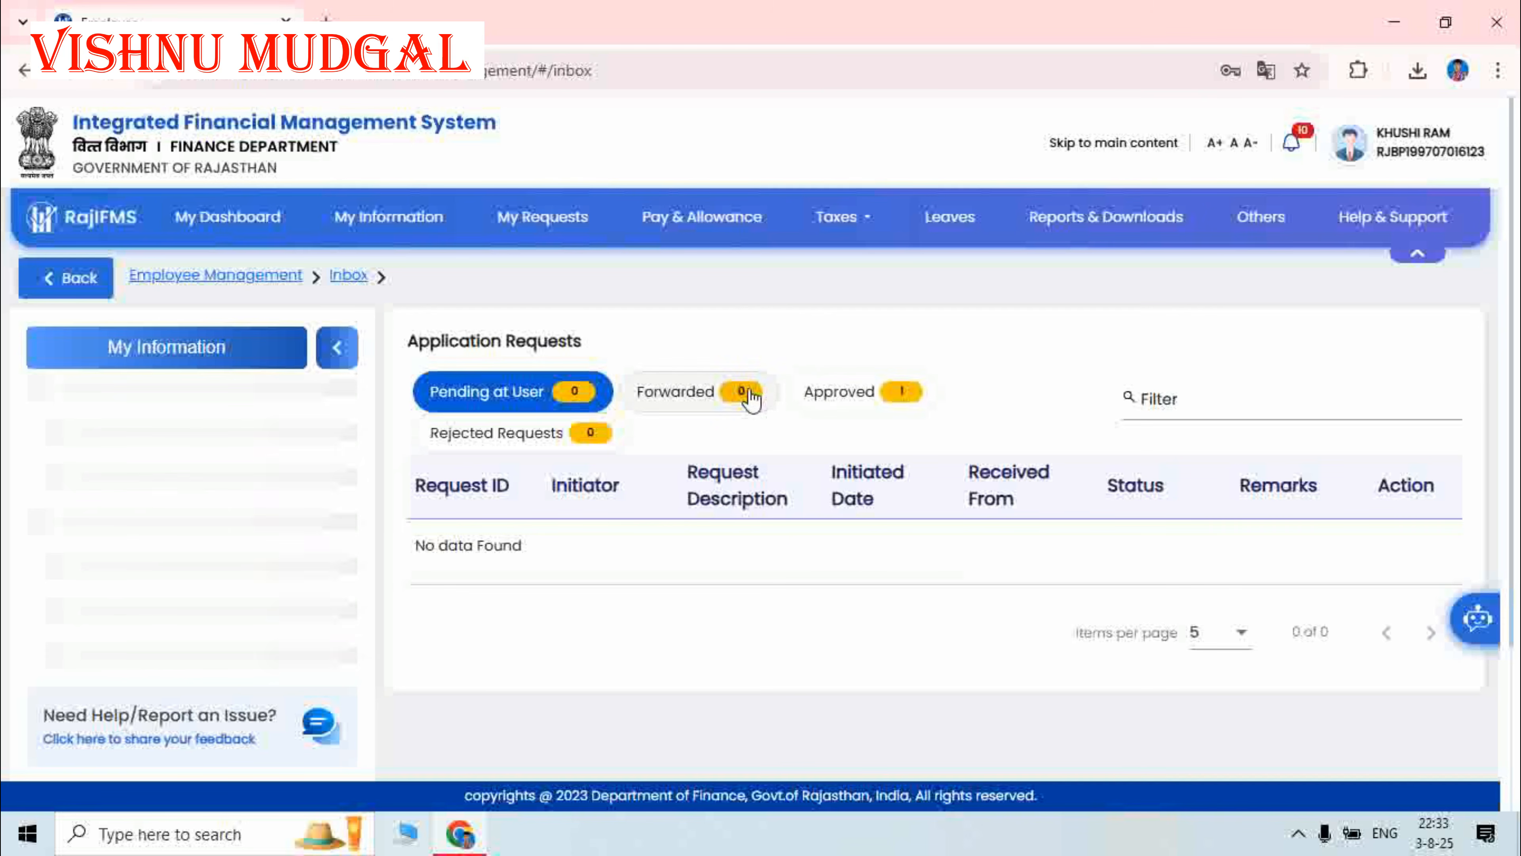
{"action": "left_click", "coordinate": [846, 400]}
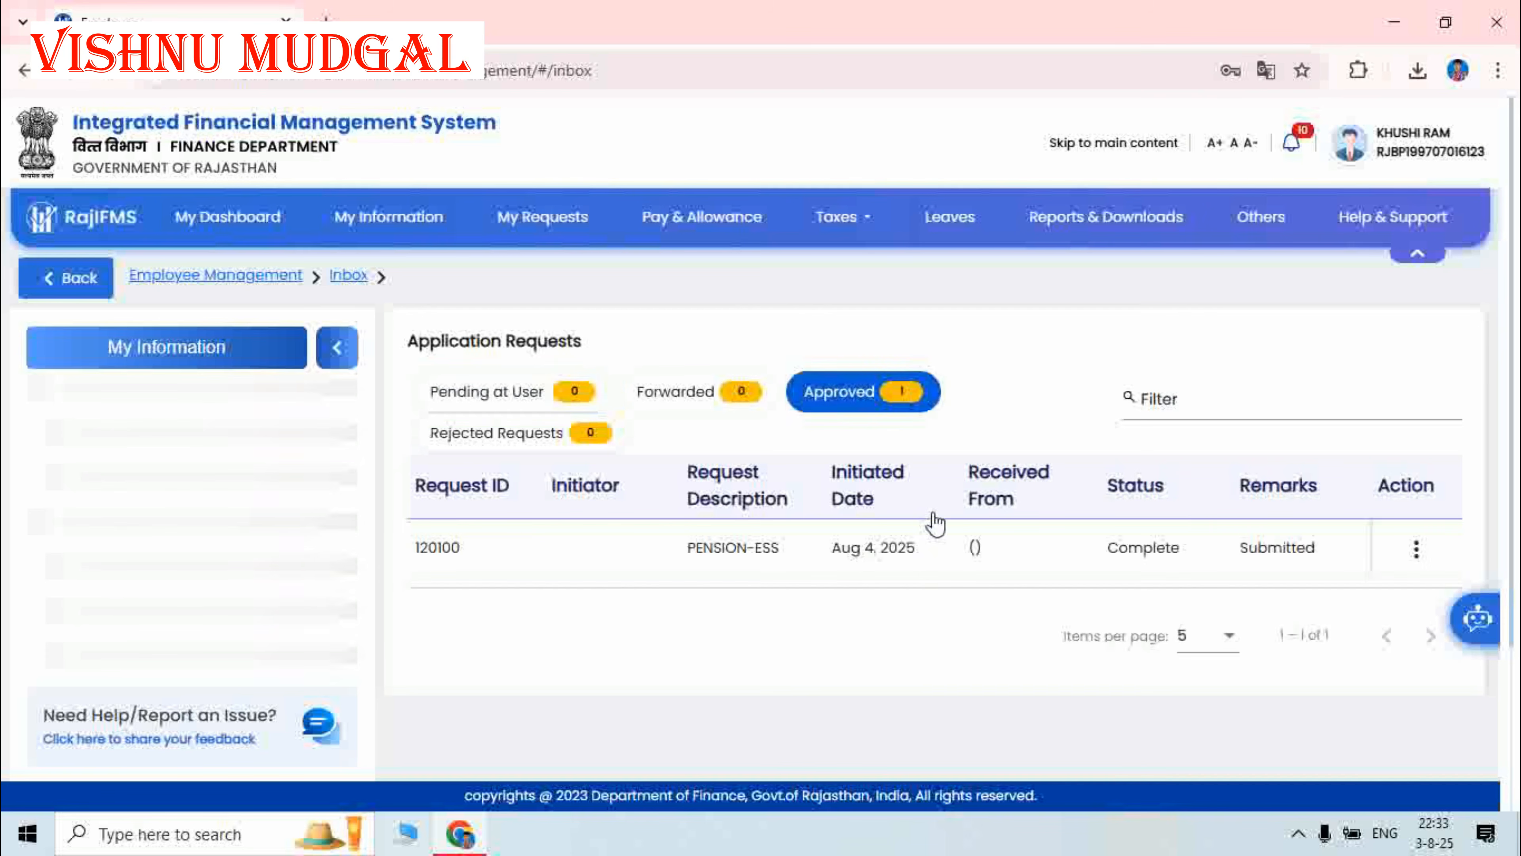